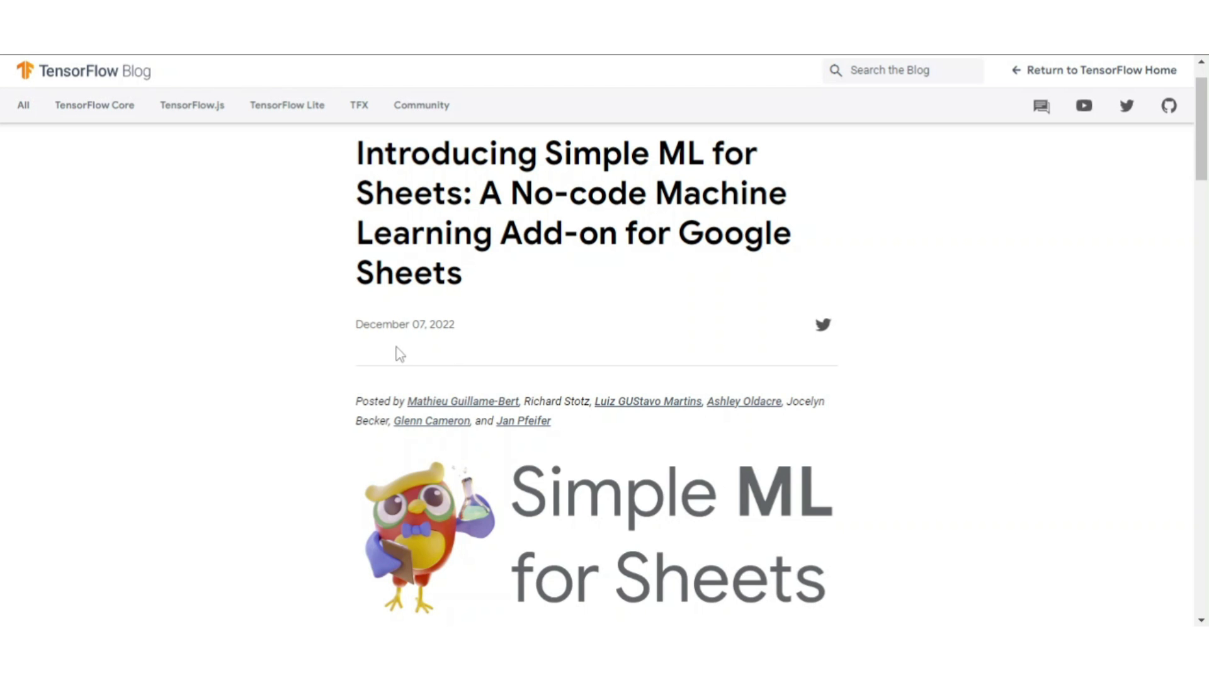
# Highlight the December 07, 2022 publication date under the Simple ML for Sheets post title.
pyautogui.moveTo(357, 326); pyautogui.dragTo(464, 340)
# Clear the highlight from the publication date.
pyautogui.click(1094, 355)
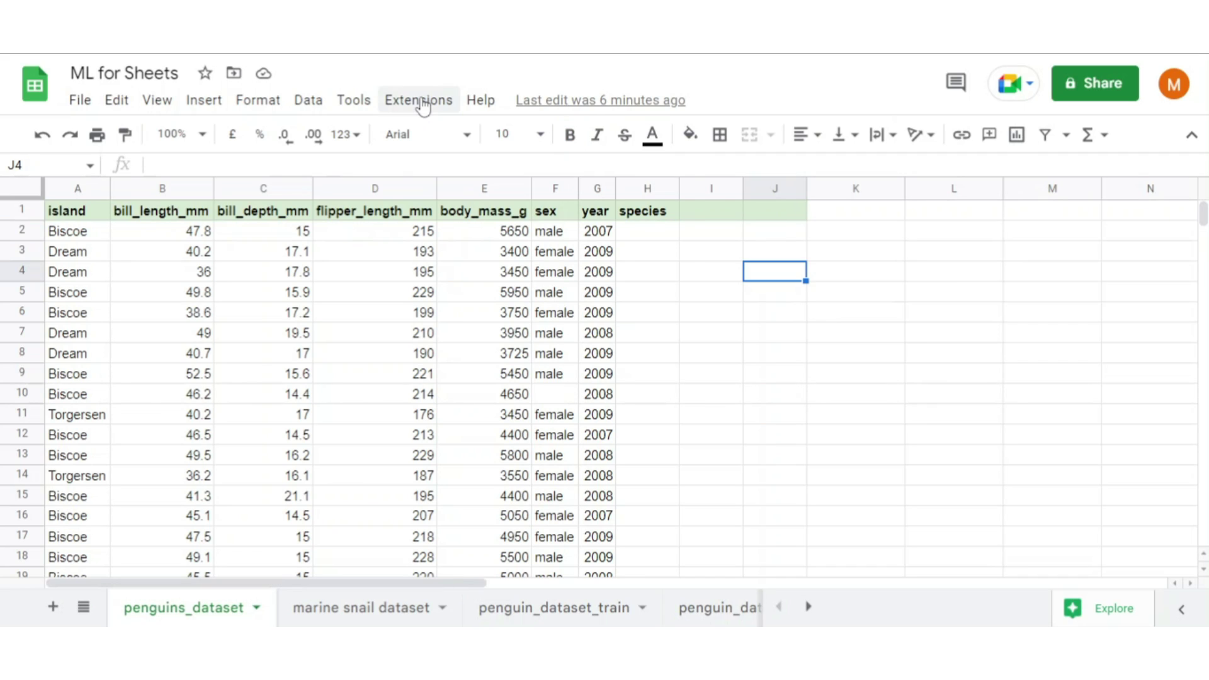
# Search the Add-ons Marketplace for 'simple ml' and open the Simple ML for Sheets listing.
pyautogui.click(421, 103)
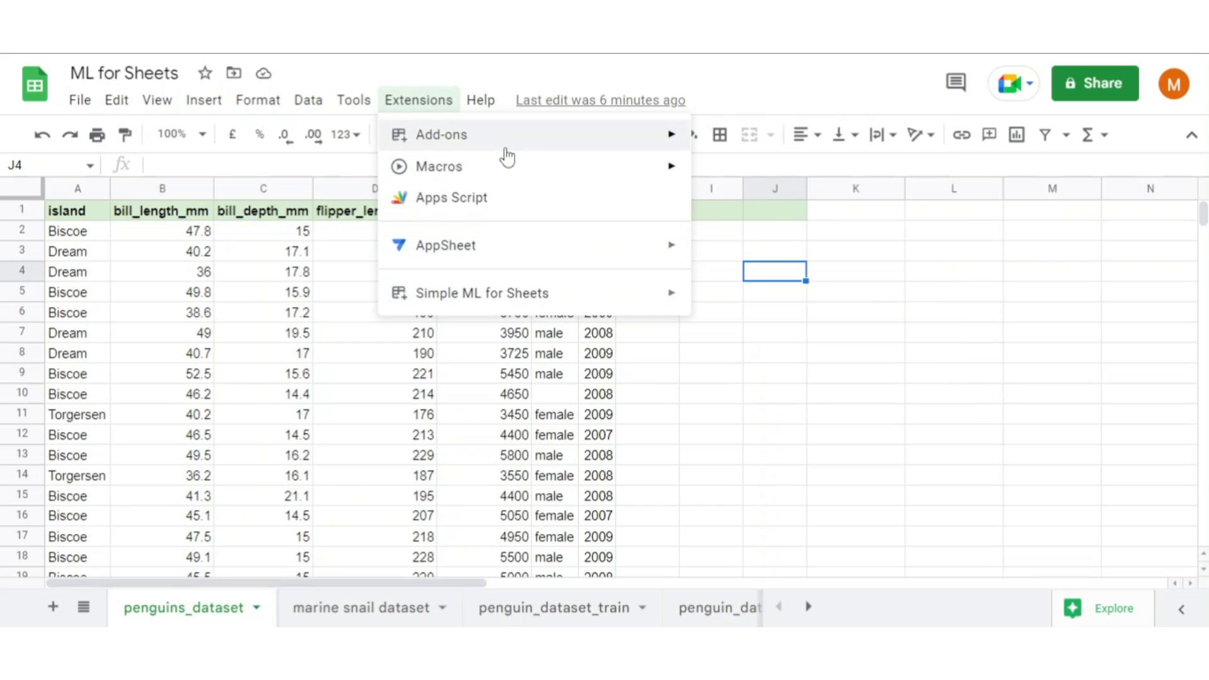
pyautogui.moveTo(586, 149)
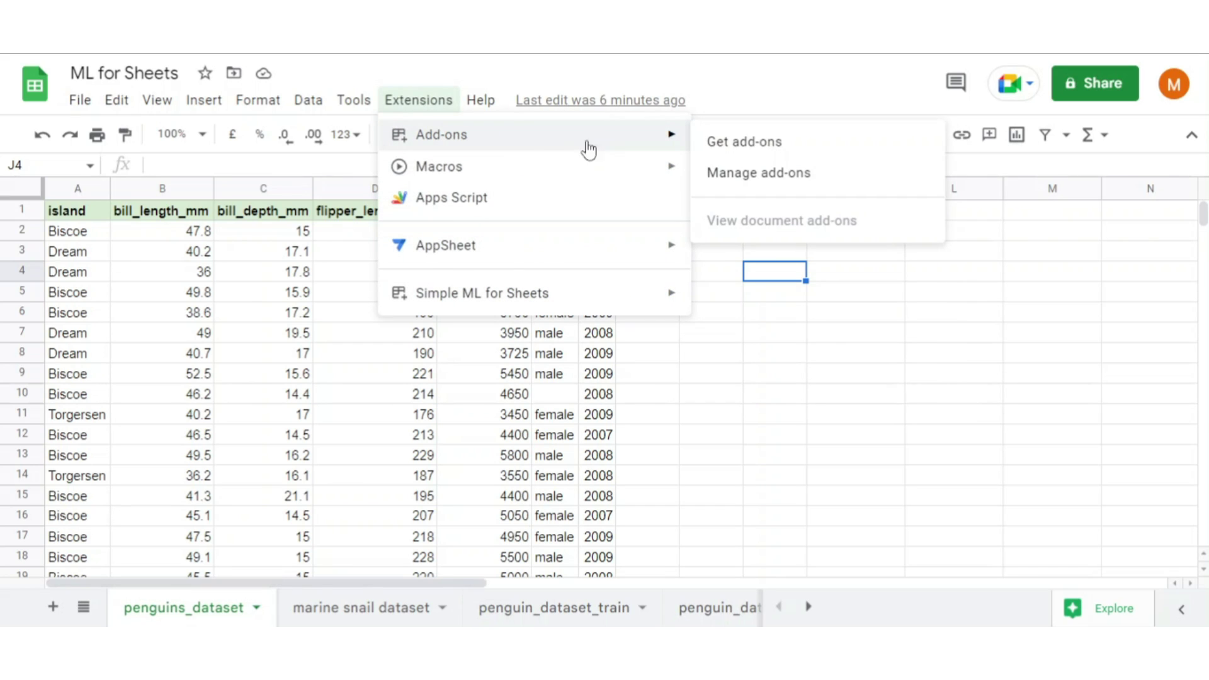
pyautogui.click(731, 147)
pyautogui.click(699, 135)
pyautogui.write('simple ml')
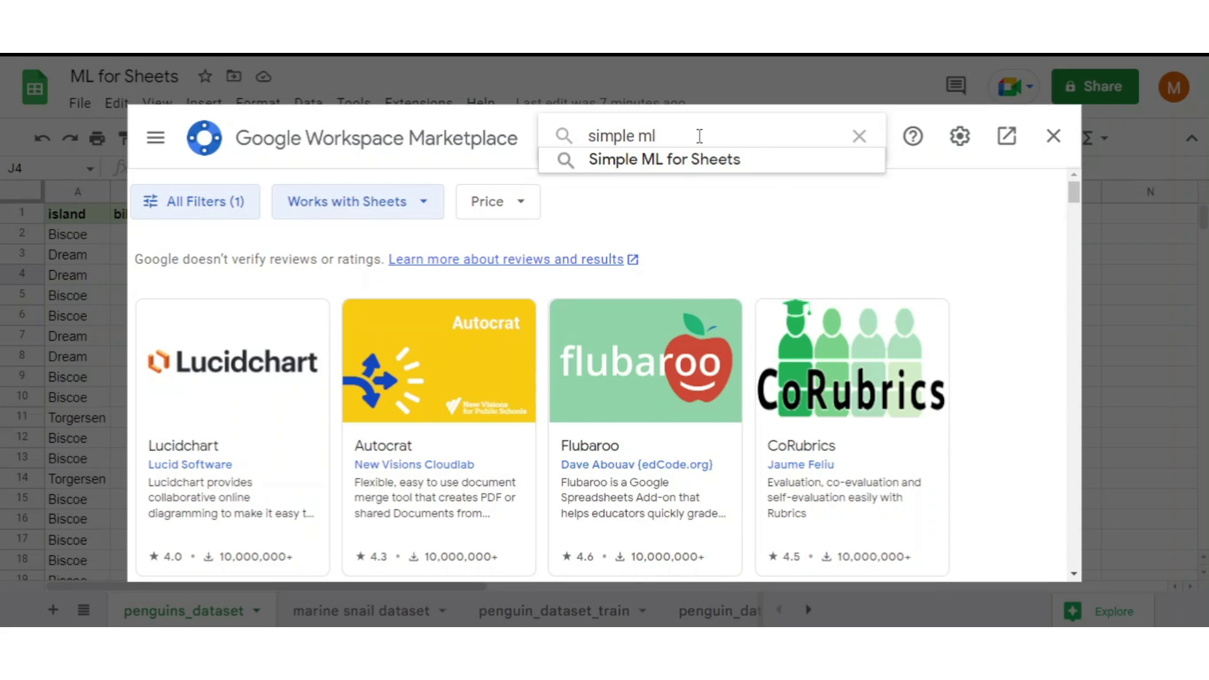
pyautogui.click(696, 165)
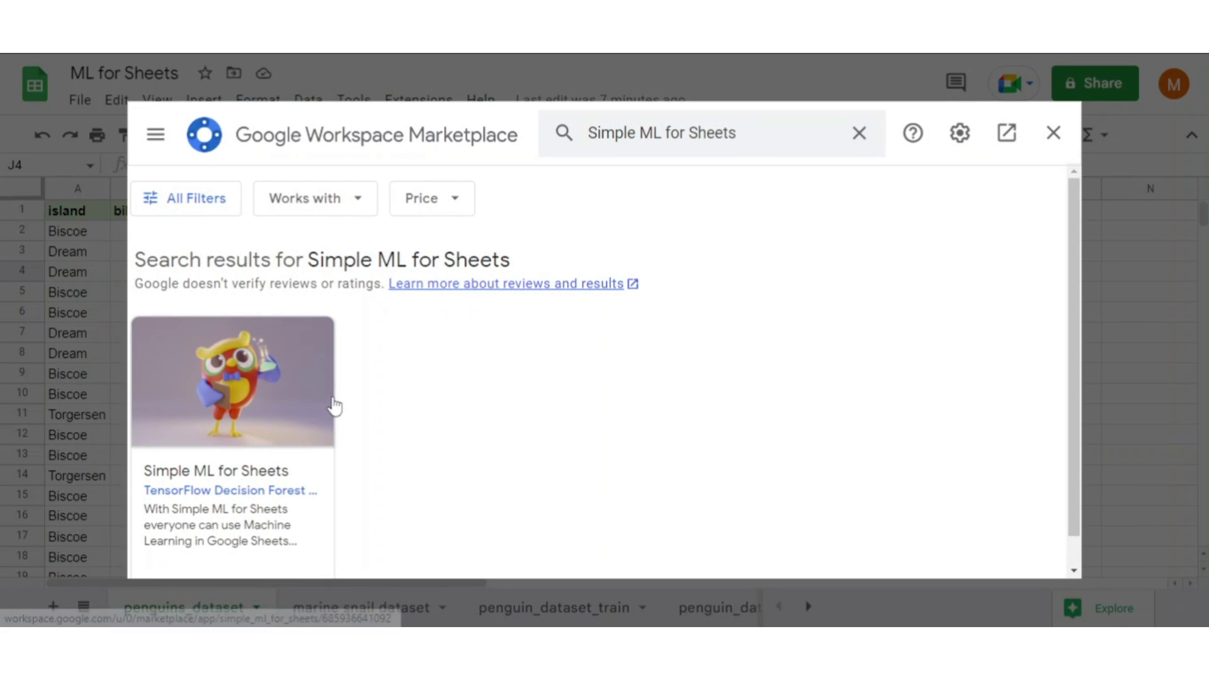
pyautogui.scroll(-1, 335, 407)
pyautogui.click(248, 531)
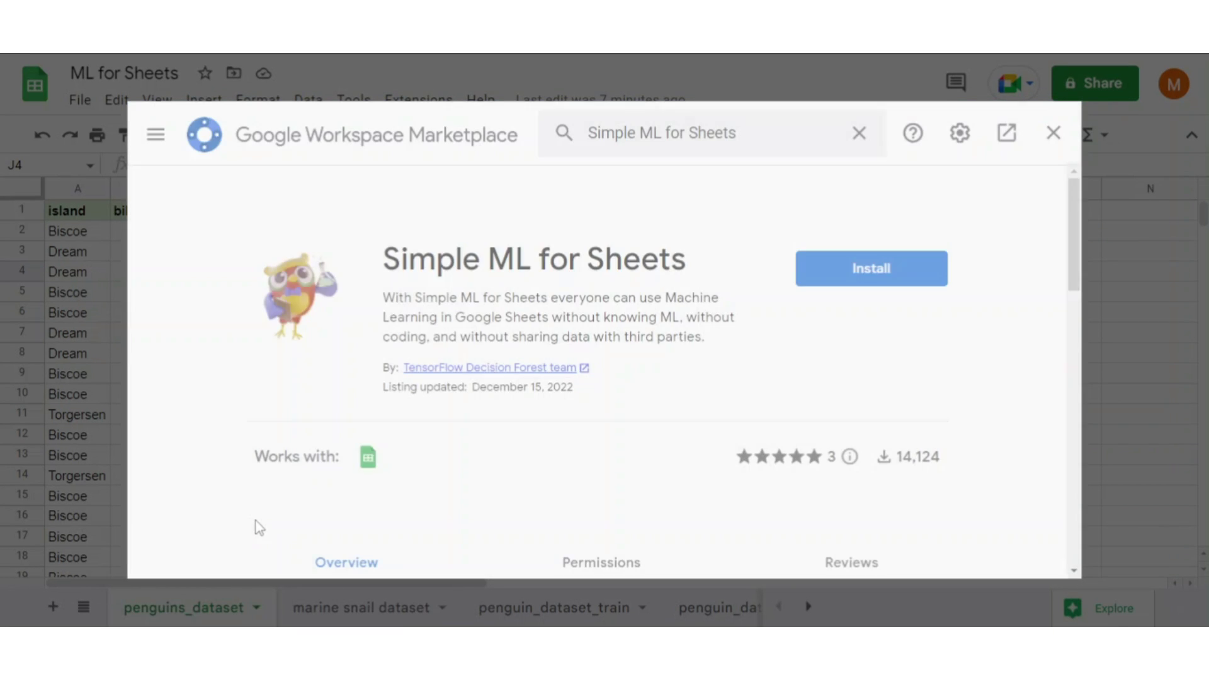
# Install Simple ML for Sheets, granting its permissions, and close the Marketplace.
pyautogui.click(906, 269)
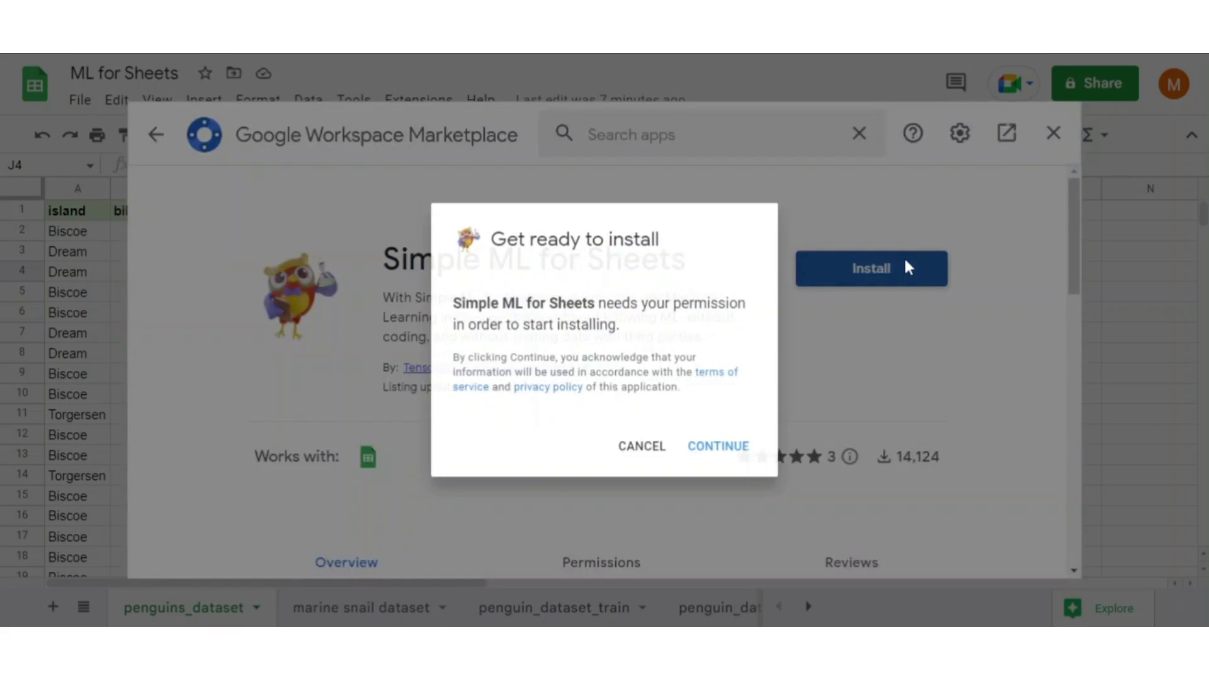
pyautogui.click(737, 456)
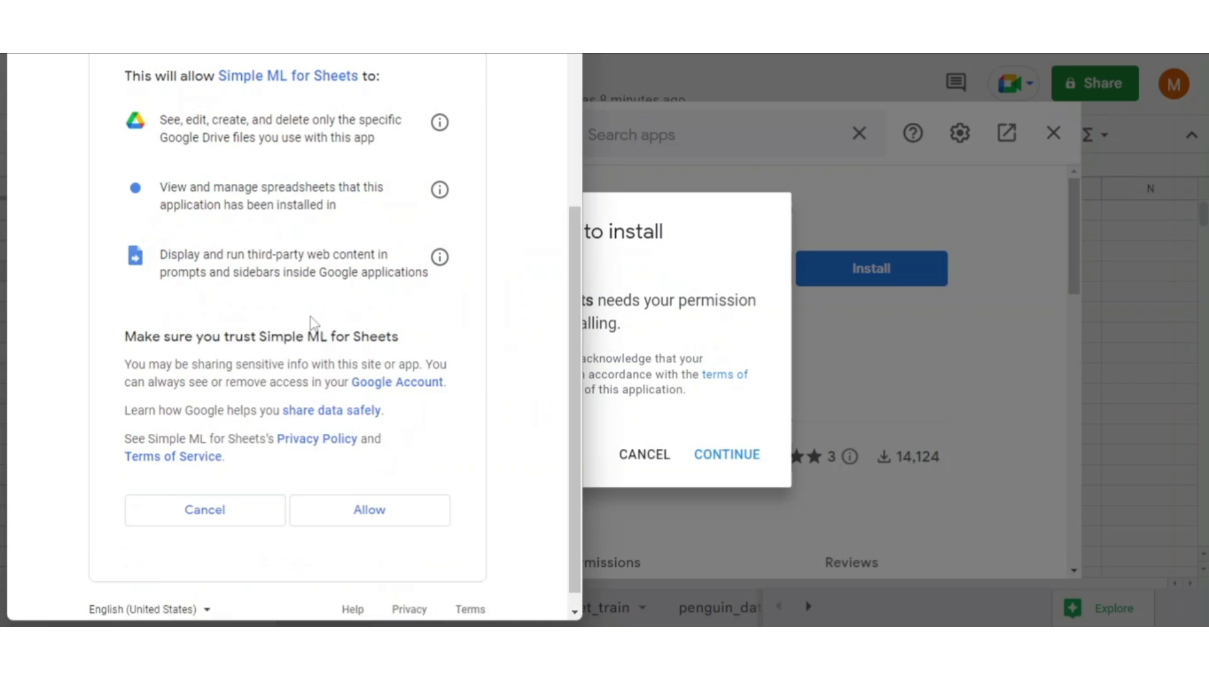
pyautogui.scroll(-1, 313, 324)
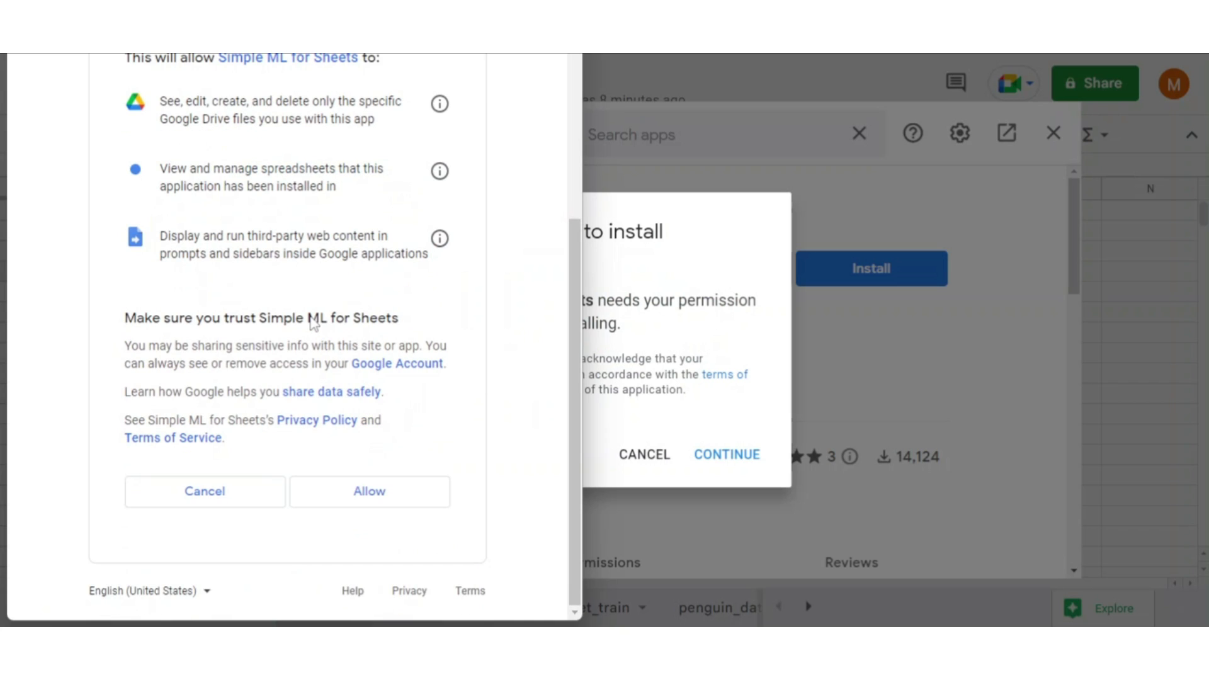
pyautogui.click(431, 497)
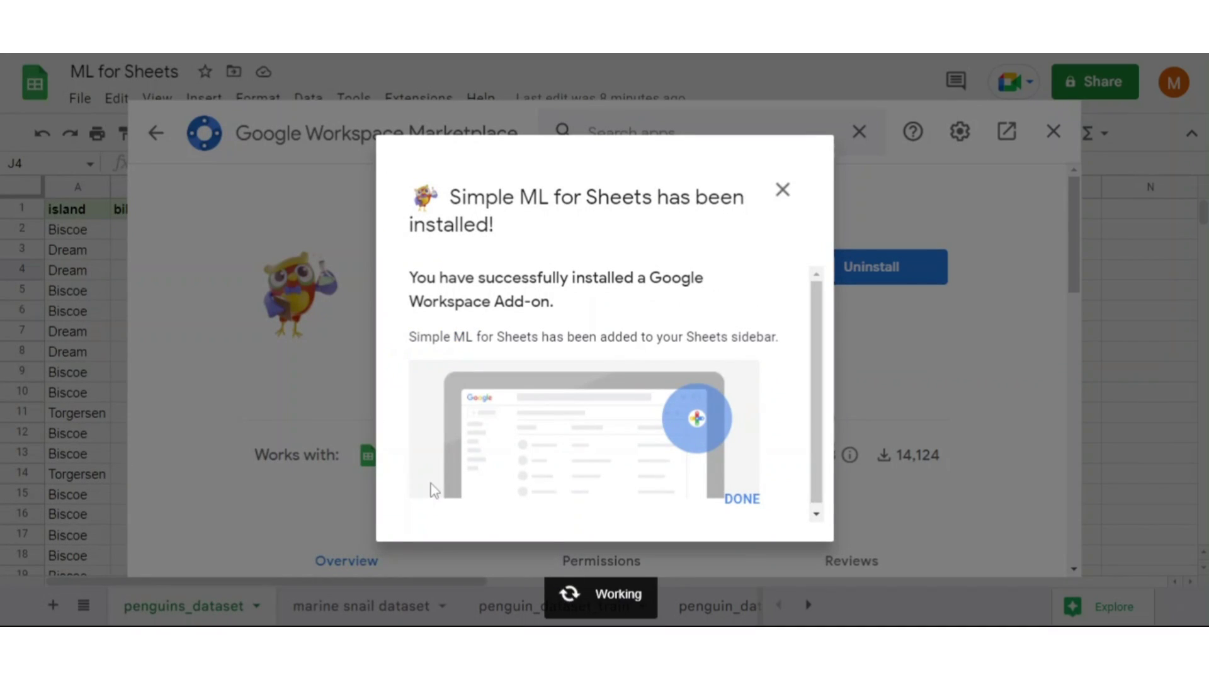
pyautogui.click(732, 495)
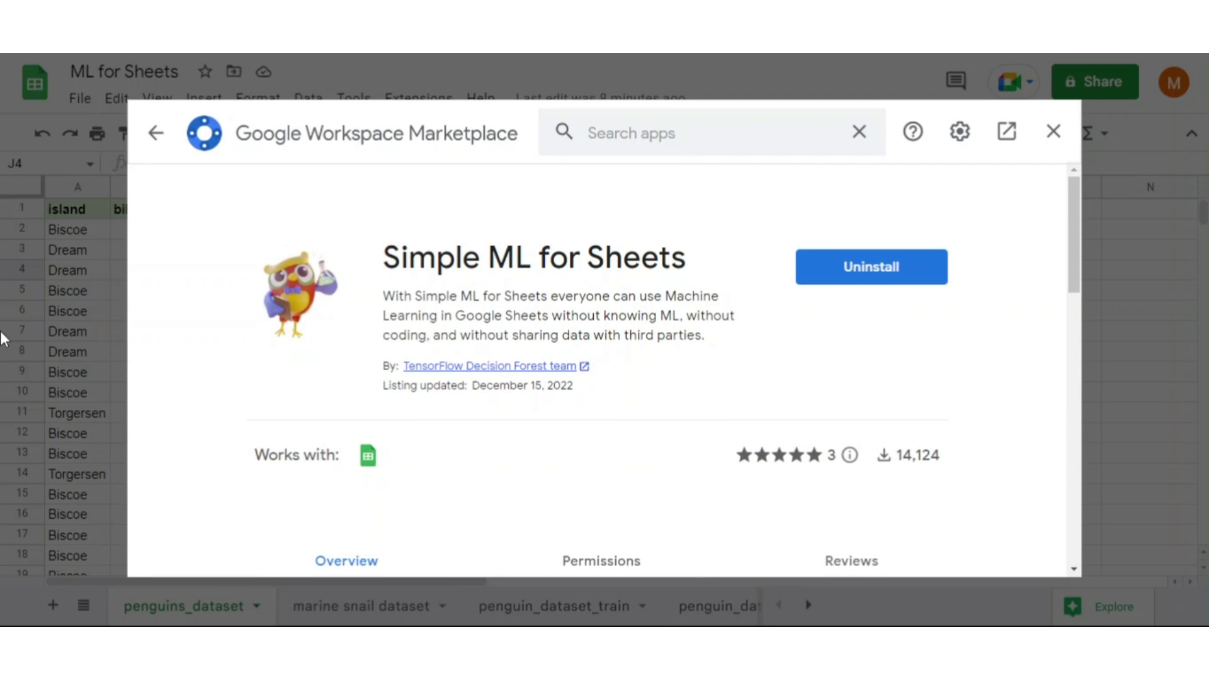
pyautogui.click(1053, 131)
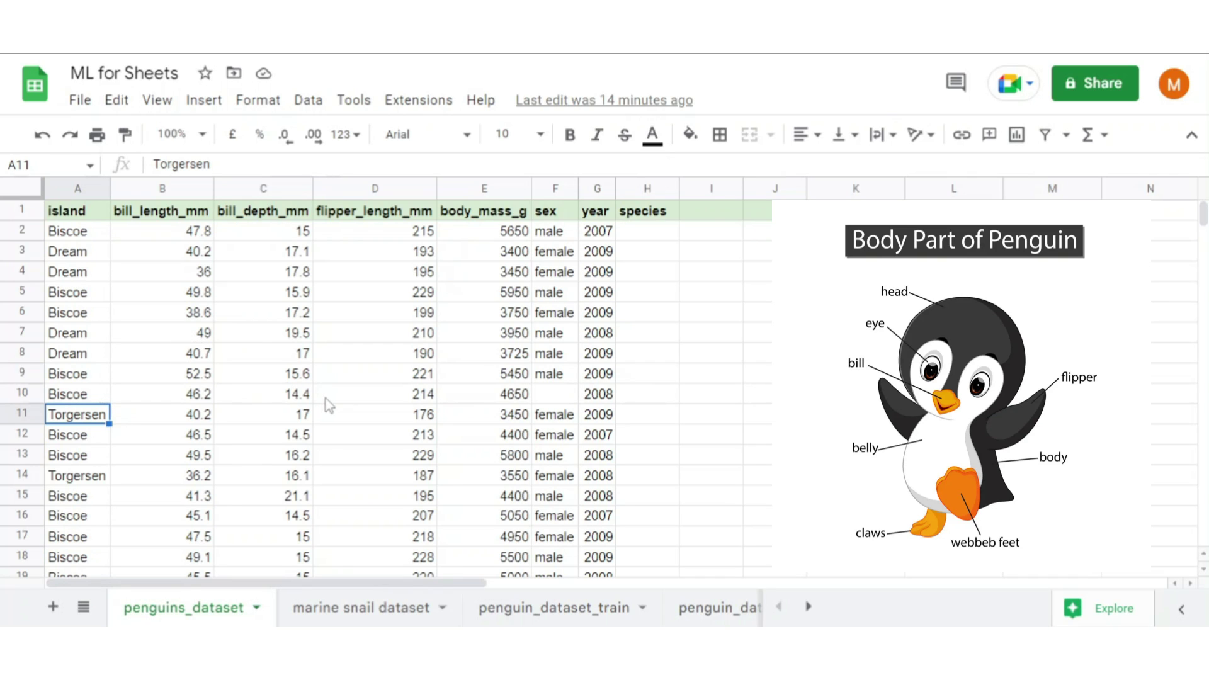
pyautogui.scroll(-3, 327, 398)
pyautogui.scroll(-6, 326, 399)
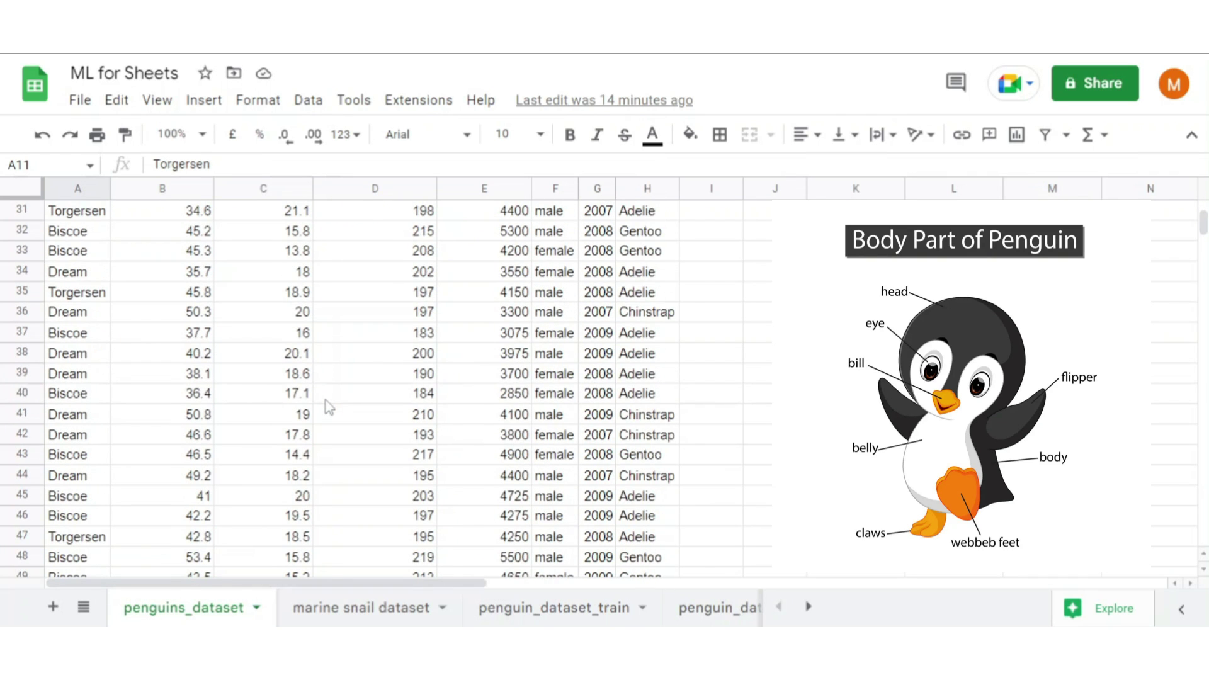
pyautogui.scroll(10, 326, 400)
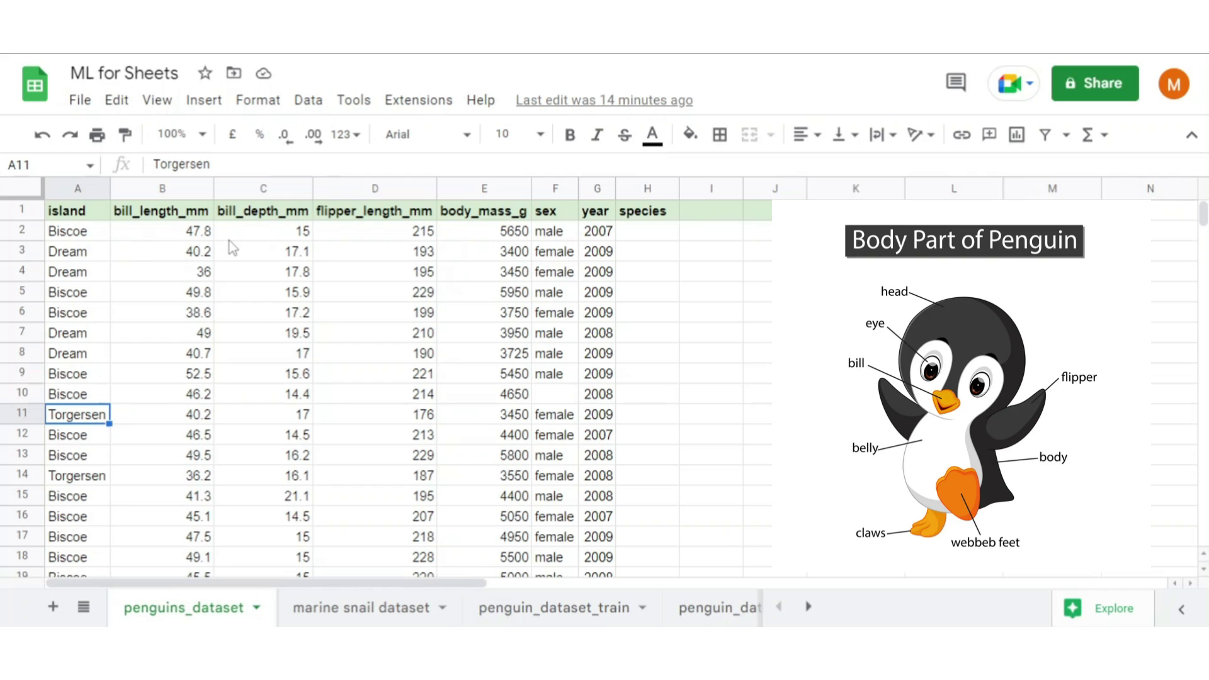
pyautogui.moveTo(652, 215); pyautogui.dragTo(649, 252)
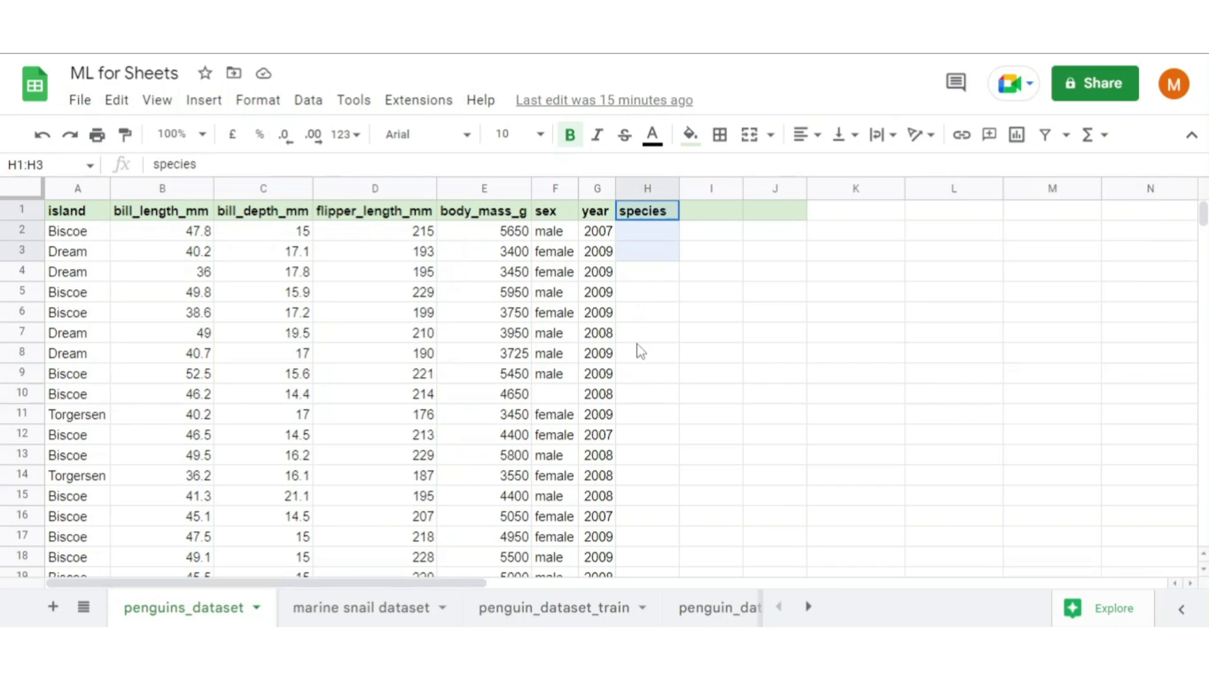
pyautogui.moveTo(649, 371); pyautogui.dragTo(673, 494)
pyautogui.scroll(-20, 673, 491)
pyautogui.scroll(20, 667, 465)
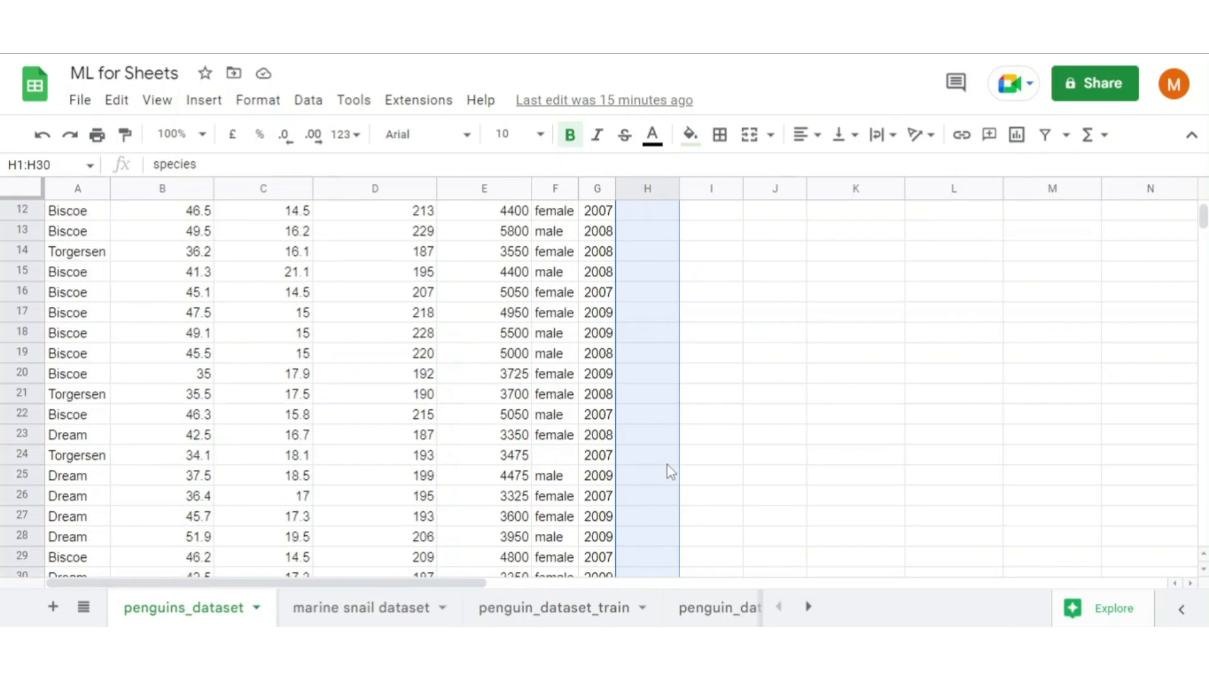
pyautogui.scroll(3, 667, 466)
pyautogui.click(555, 396)
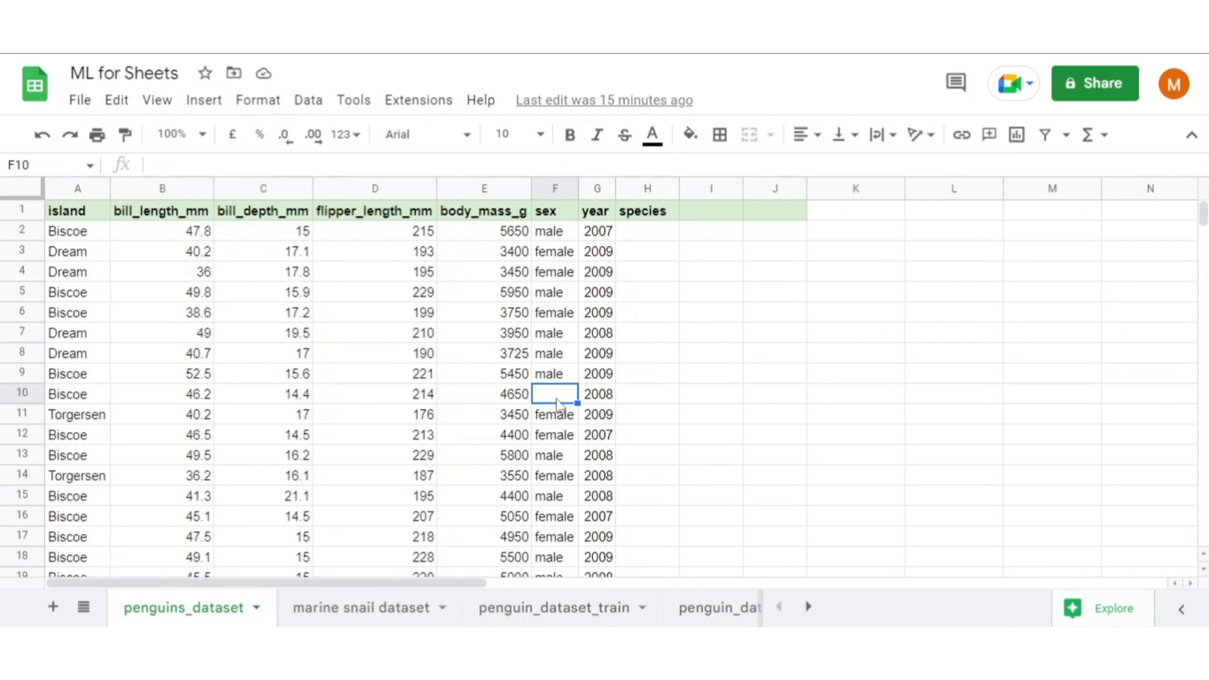
pyautogui.scroll(-6, 561, 403)
pyautogui.click(563, 397)
pyautogui.scroll(5, 661, 391)
pyautogui.click(712, 375)
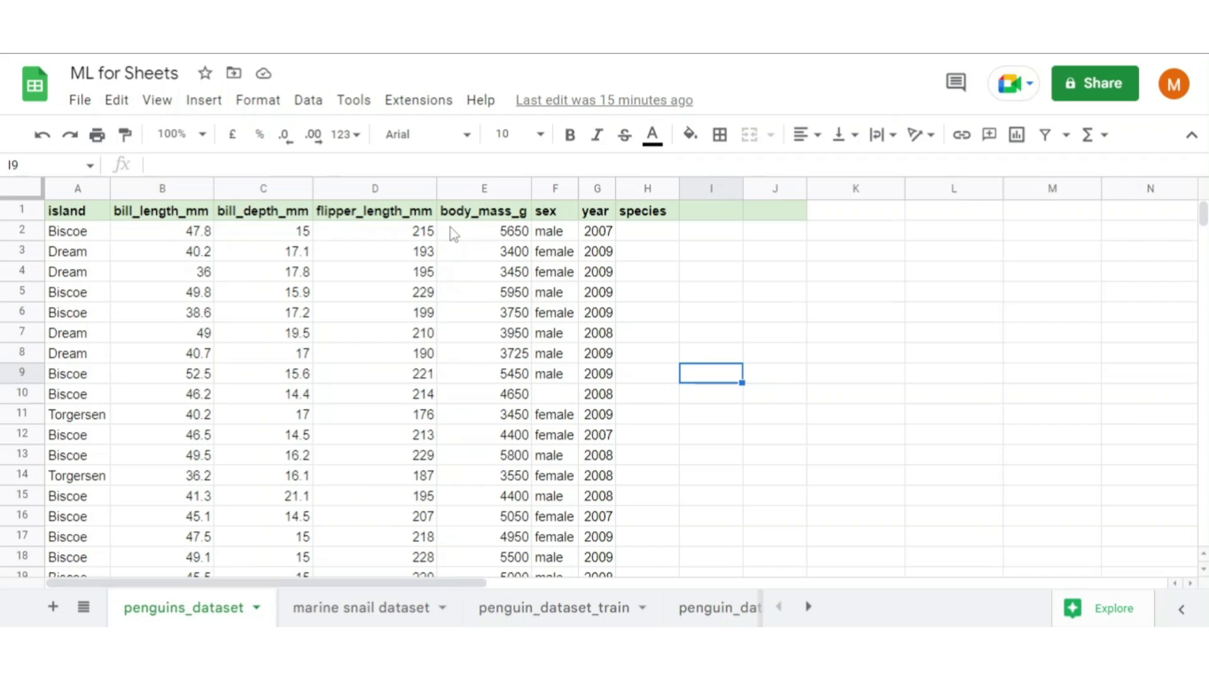
# Launch Simple ML for Sheets from Extensions and expand its 'What do you want to do?' task list.
pyautogui.click(411, 105)
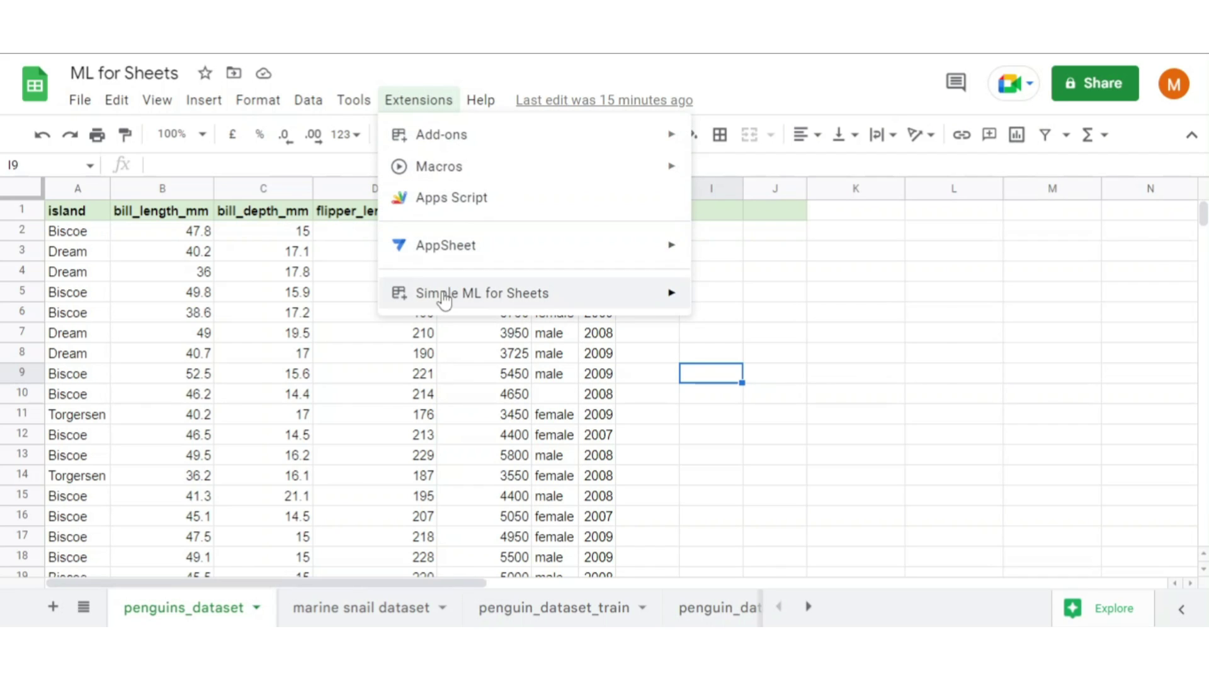
pyautogui.moveTo(445, 301)
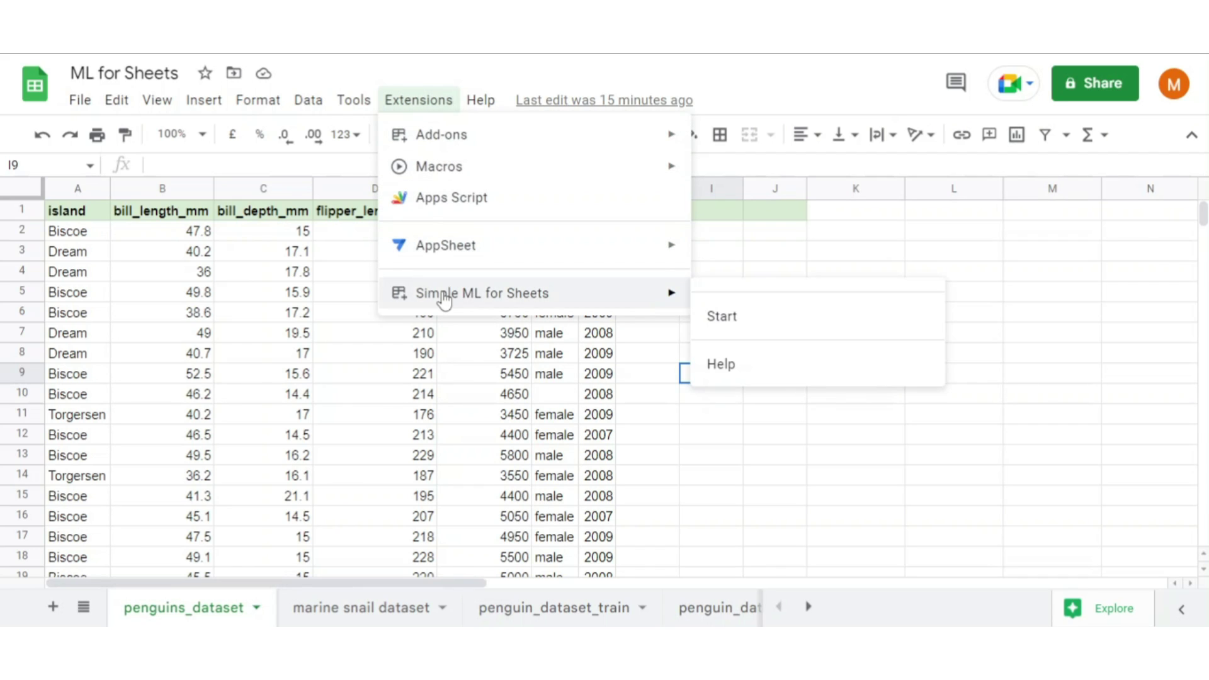
pyautogui.click(718, 318)
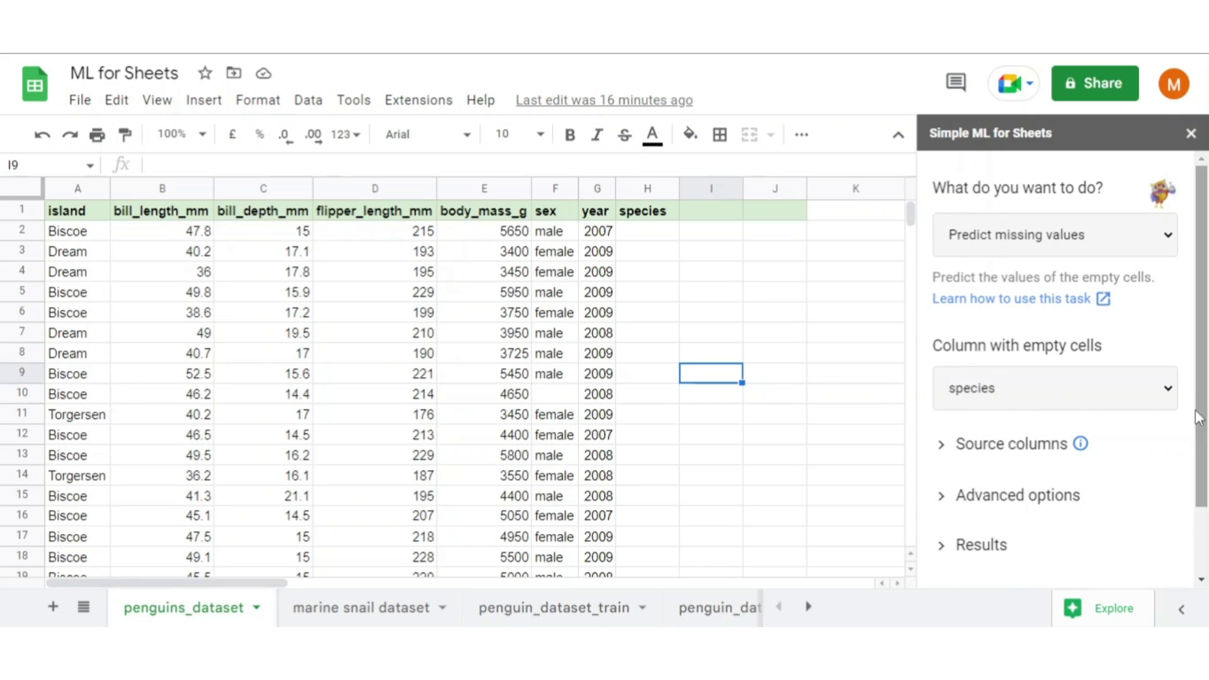
pyautogui.click(1083, 242)
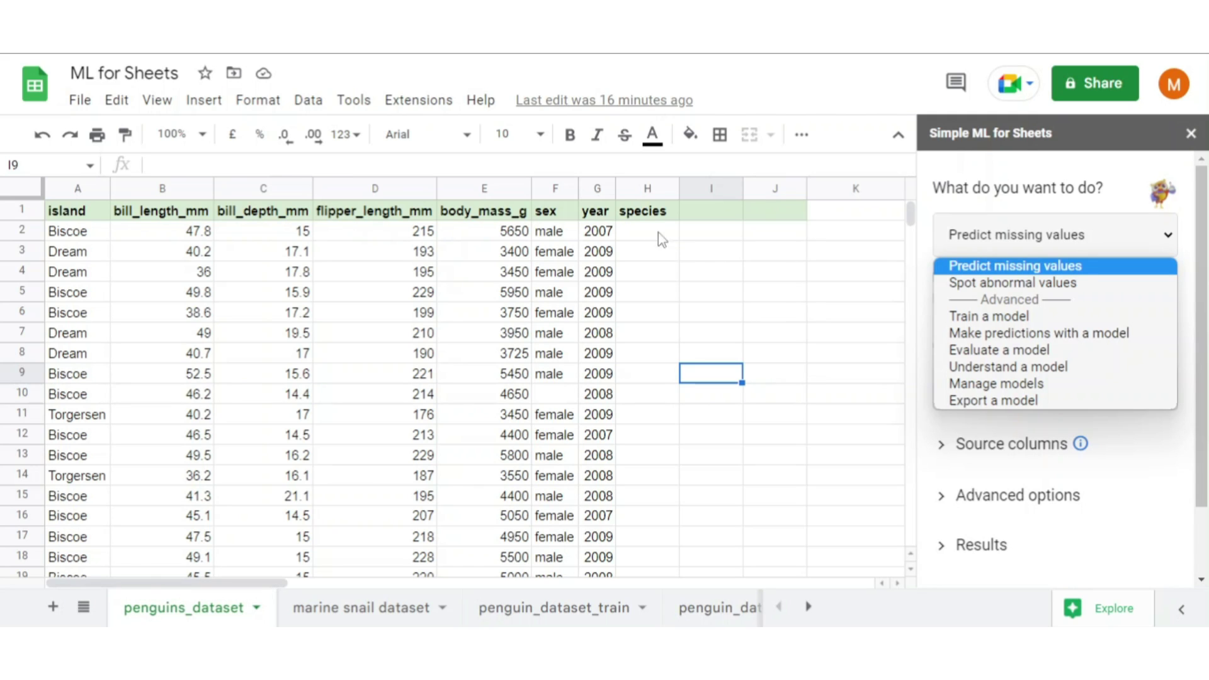
# Keep Predict missing values with species as the column to fill, noting the empty cell in F10.
pyautogui.click(1023, 267)
pyautogui.scroll(-1, 1144, 316)
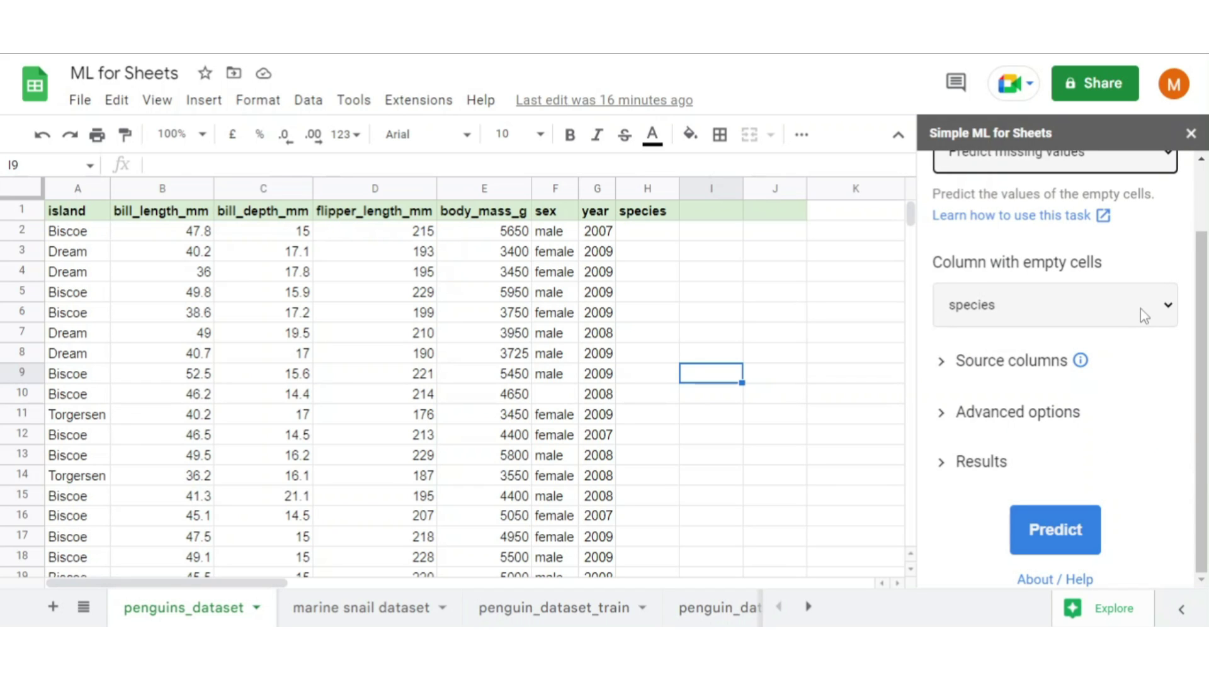
pyautogui.click(556, 400)
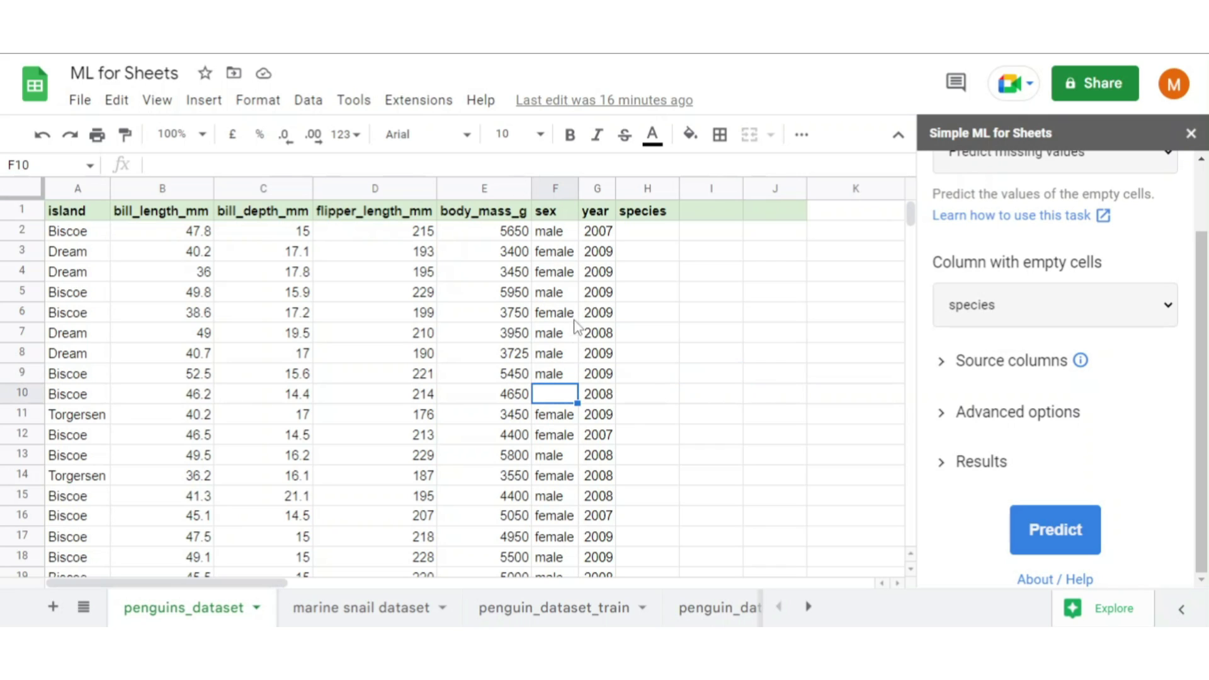
pyautogui.click(547, 211)
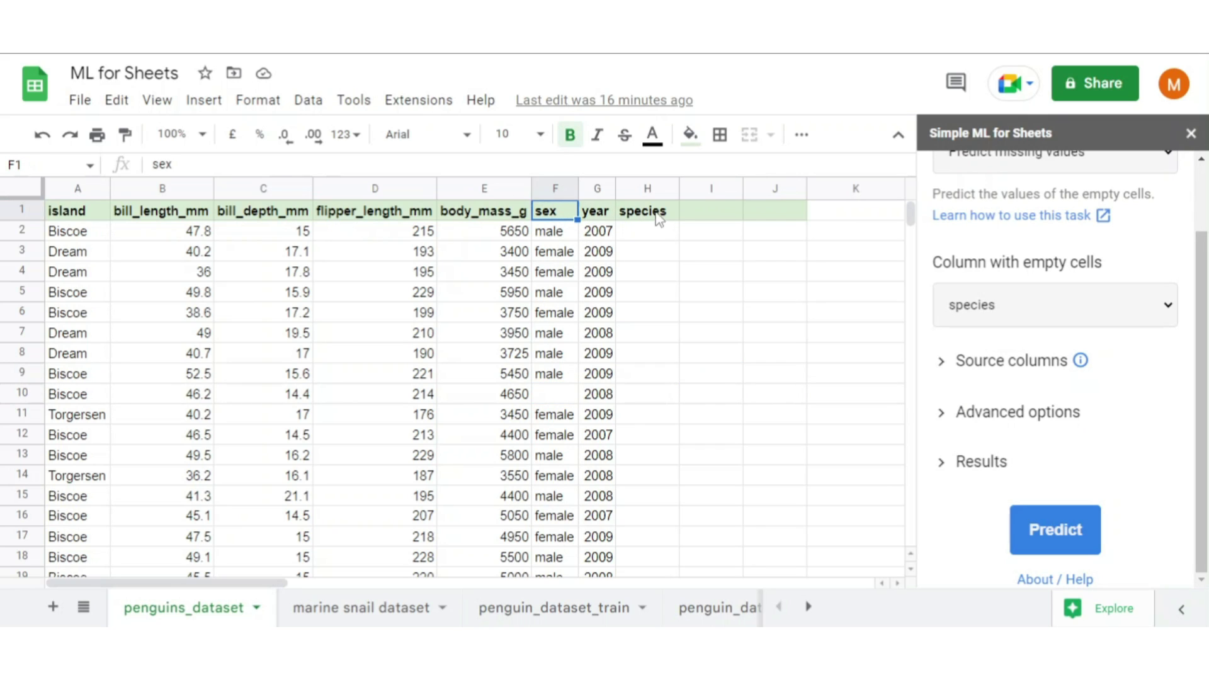
pyautogui.click(658, 214)
pyautogui.click(1013, 305)
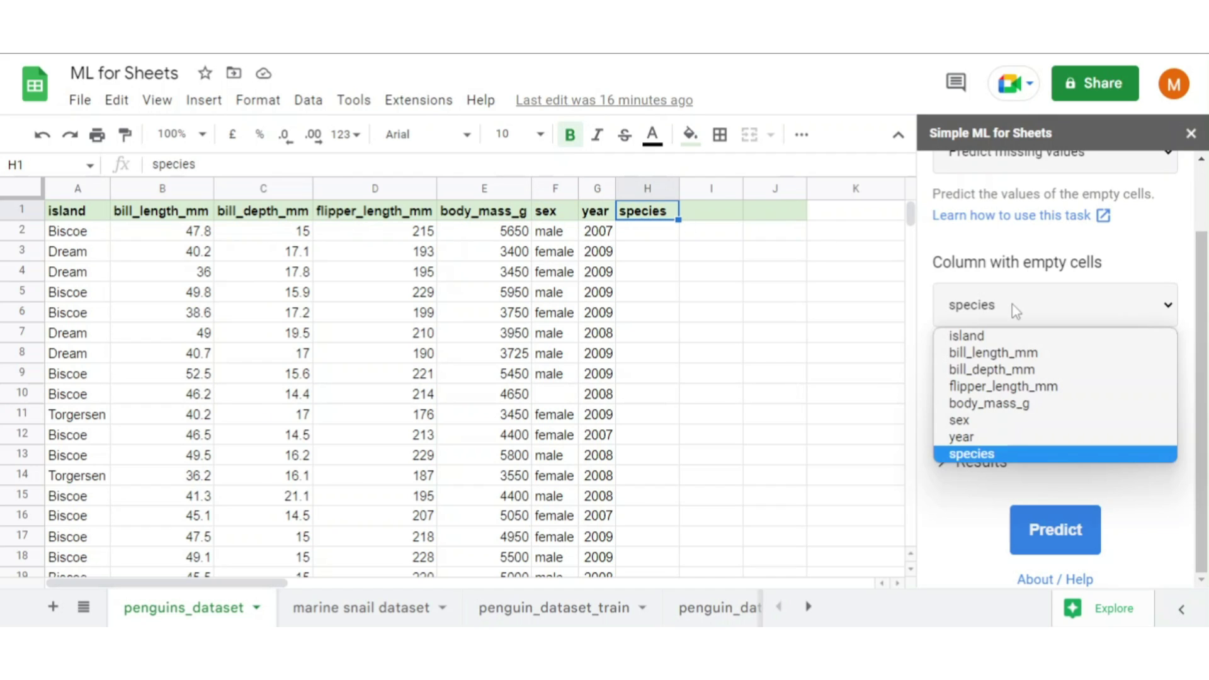
pyautogui.click(984, 453)
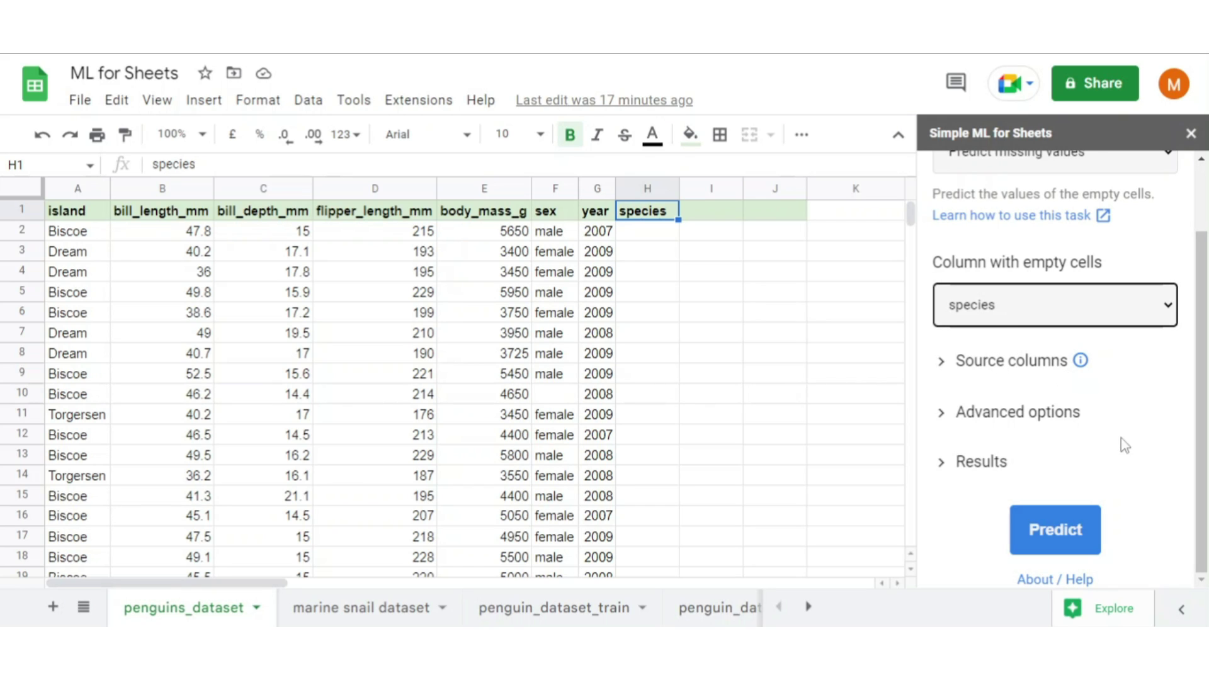
# Review the source columns, toggling year off and back on, then collapse the list.
pyautogui.click(983, 363)
pyautogui.scroll(-2, 983, 363)
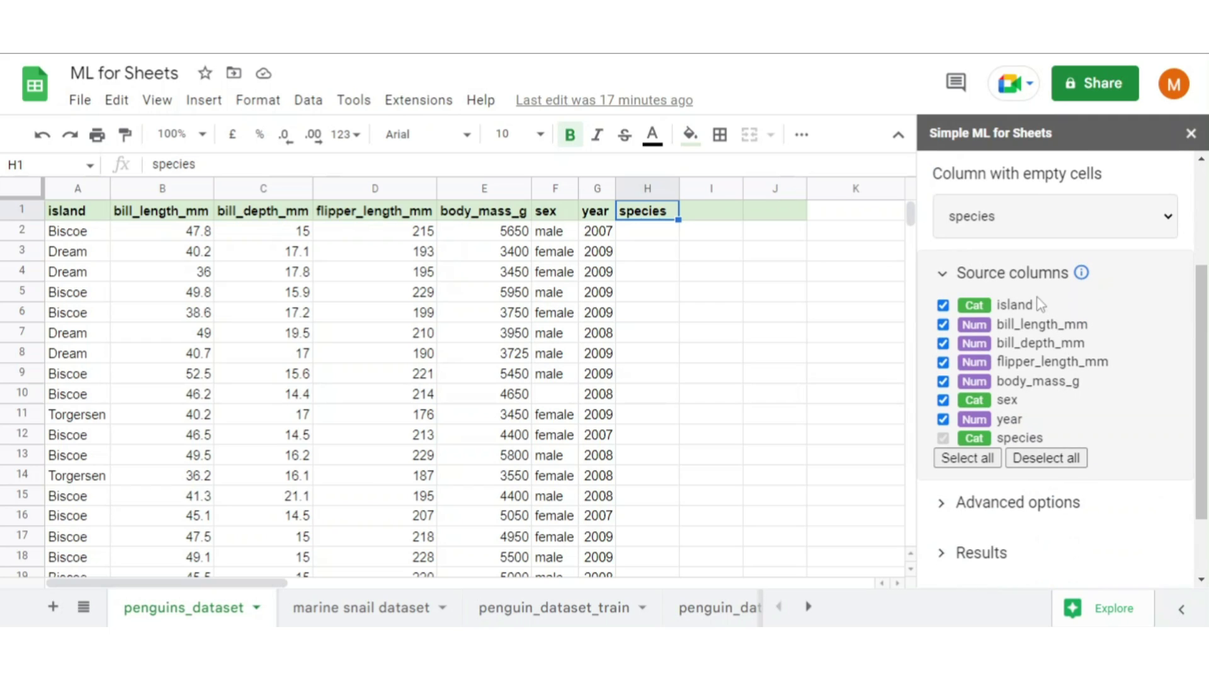
pyautogui.click(943, 420)
pyautogui.click(944, 420)
pyautogui.click(953, 272)
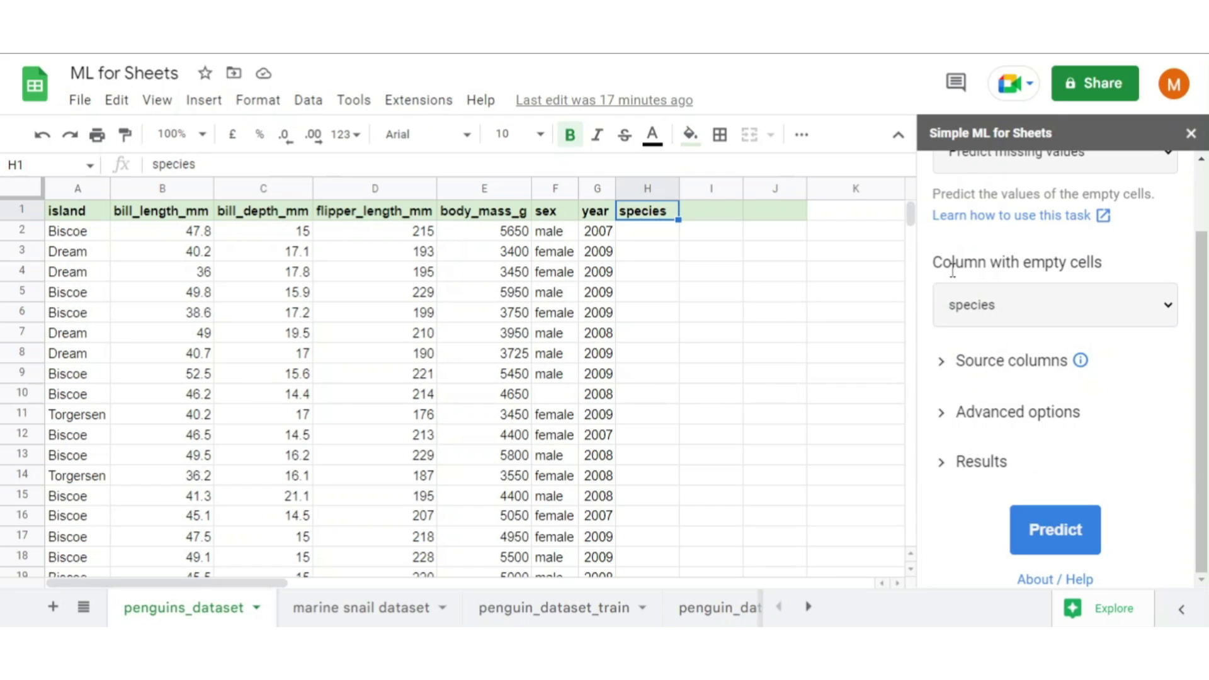
# Choose Random Forest as the learning algorithm and keep result detail at Value + confidence.
pyautogui.click(975, 416)
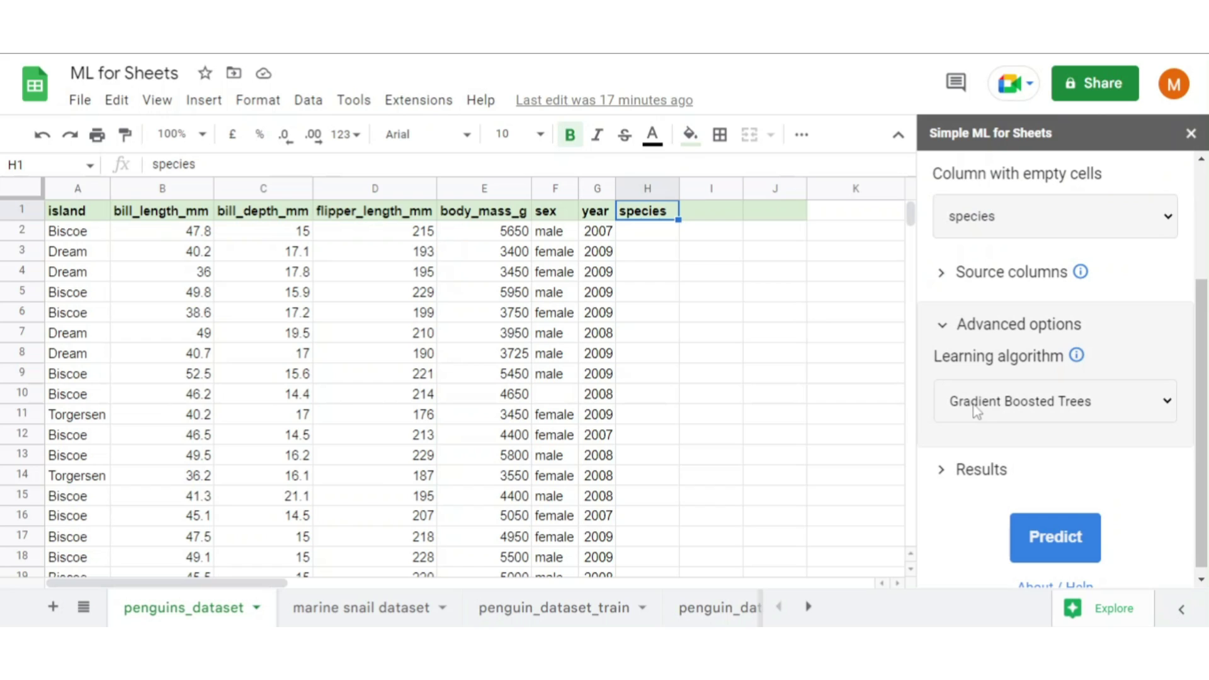
pyautogui.click(1043, 387)
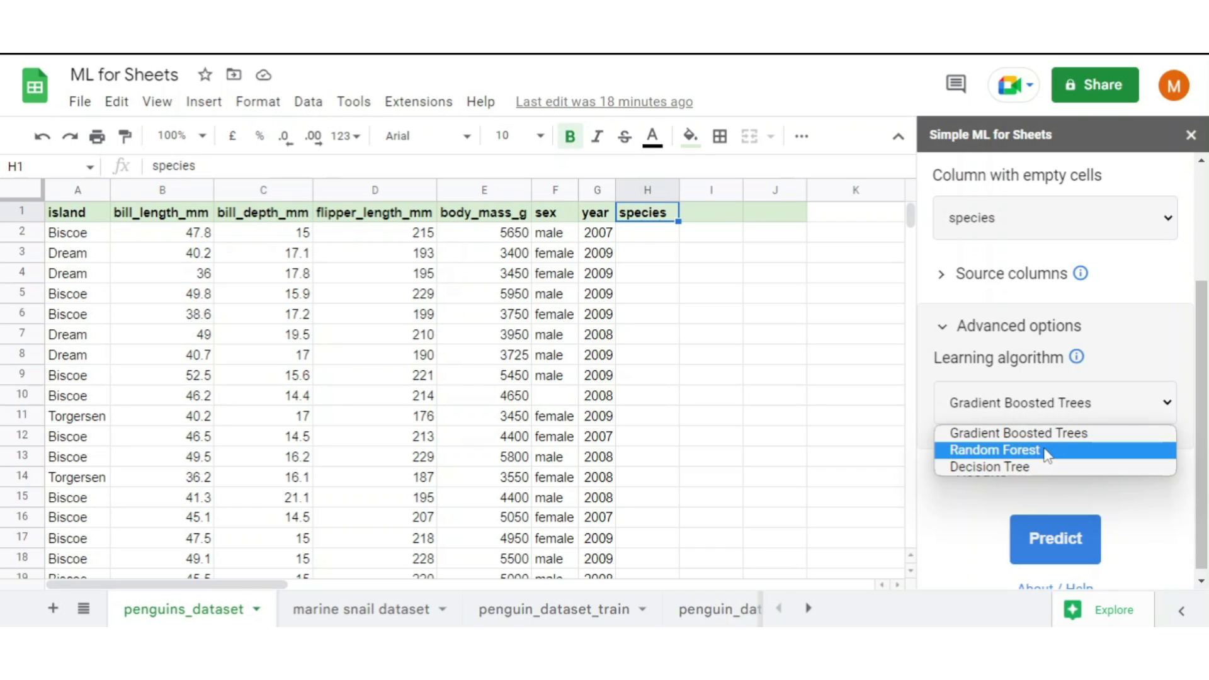
pyautogui.click(1046, 451)
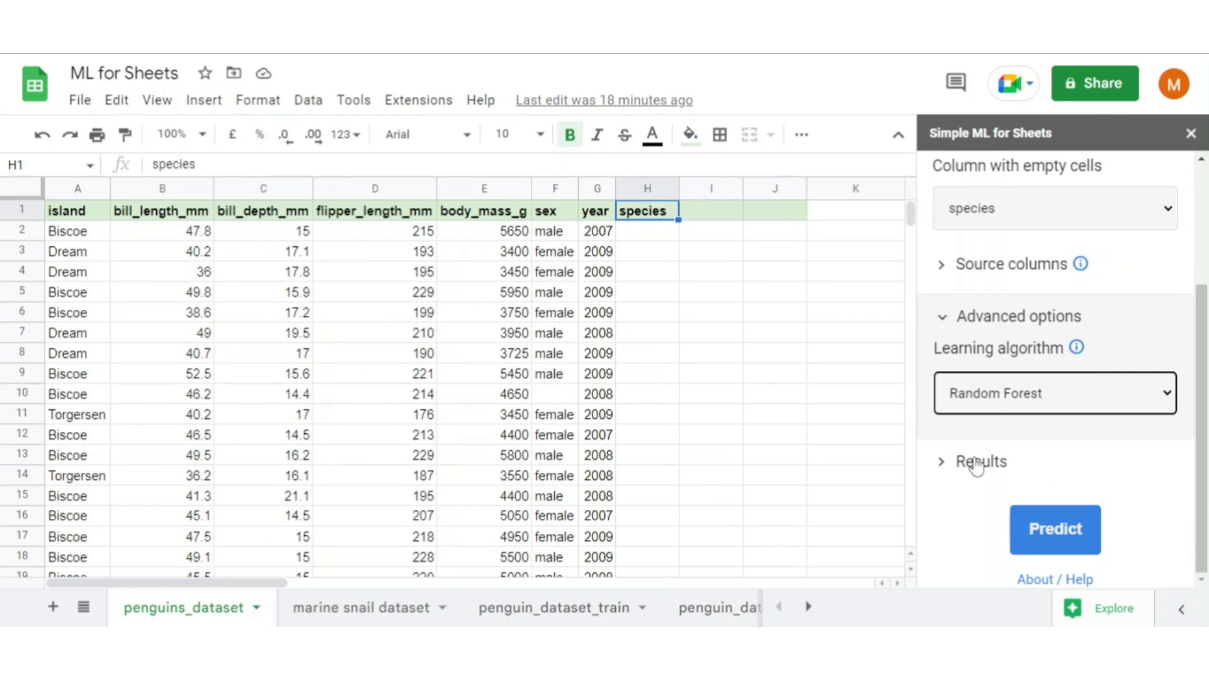
pyautogui.click(975, 463)
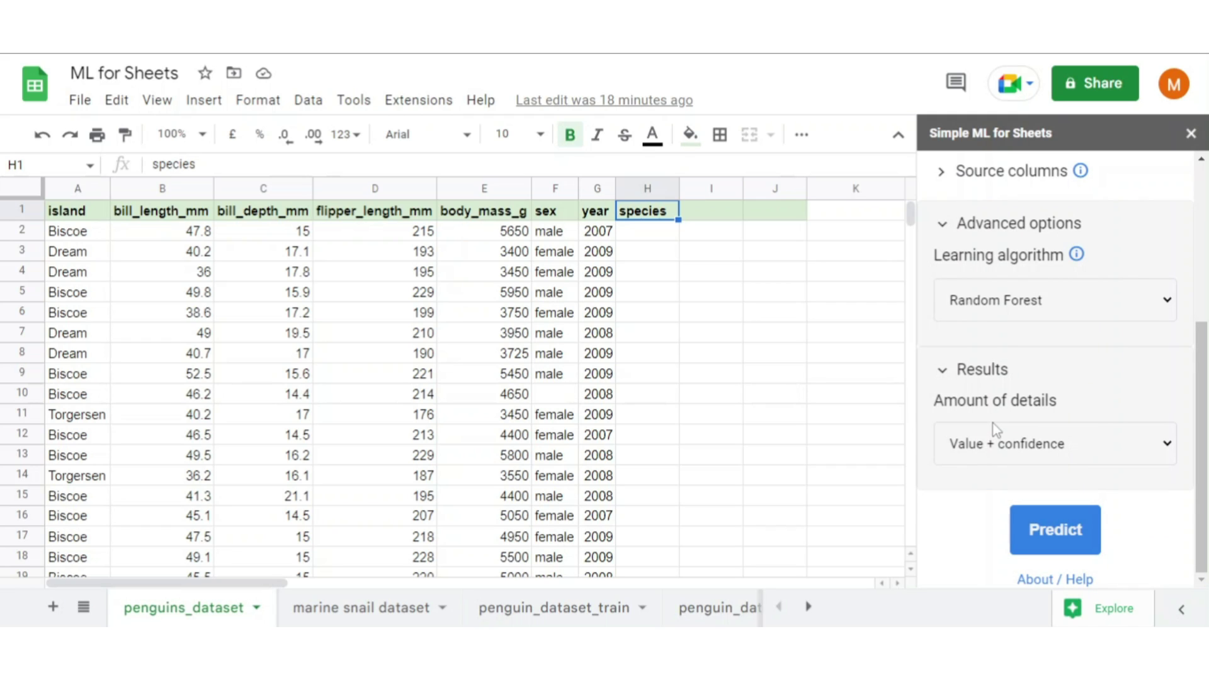
pyautogui.click(1006, 435)
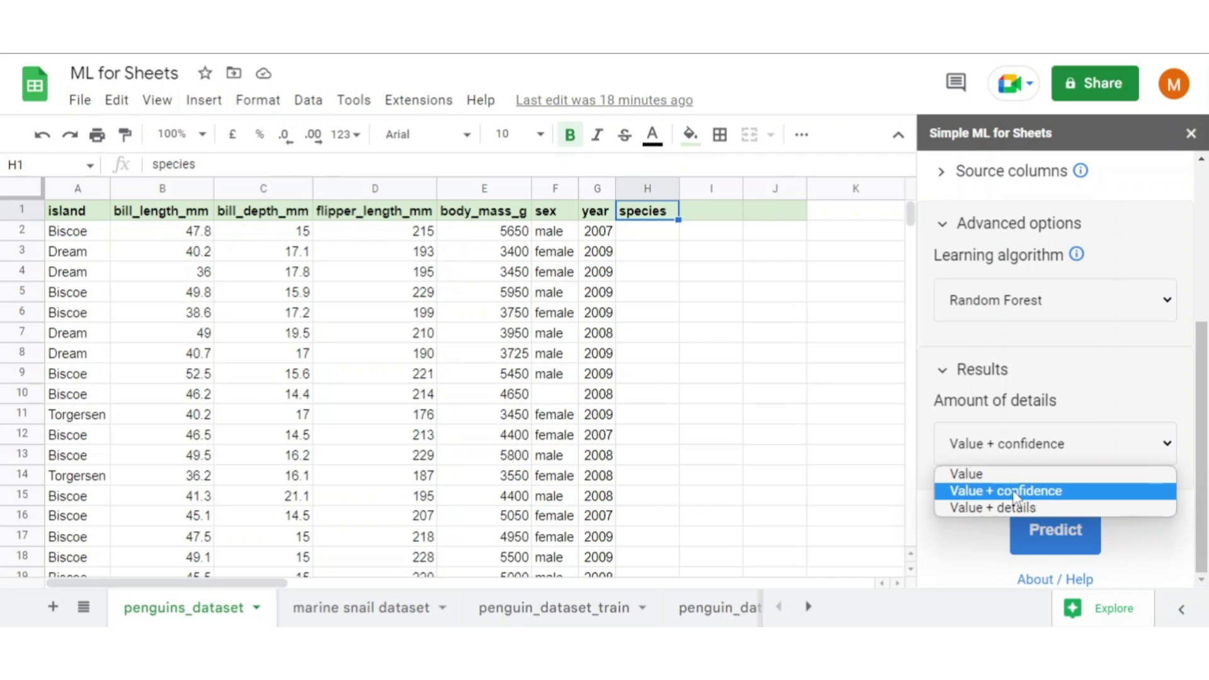
pyautogui.click(1015, 492)
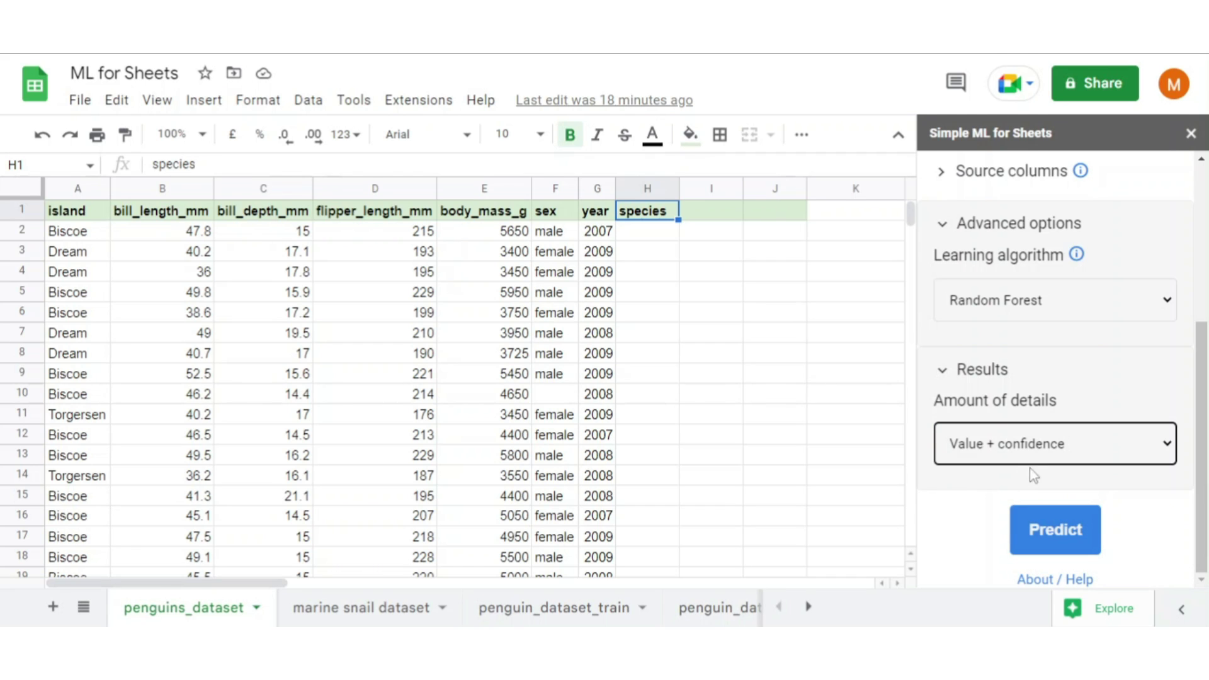
pyautogui.click(1038, 529)
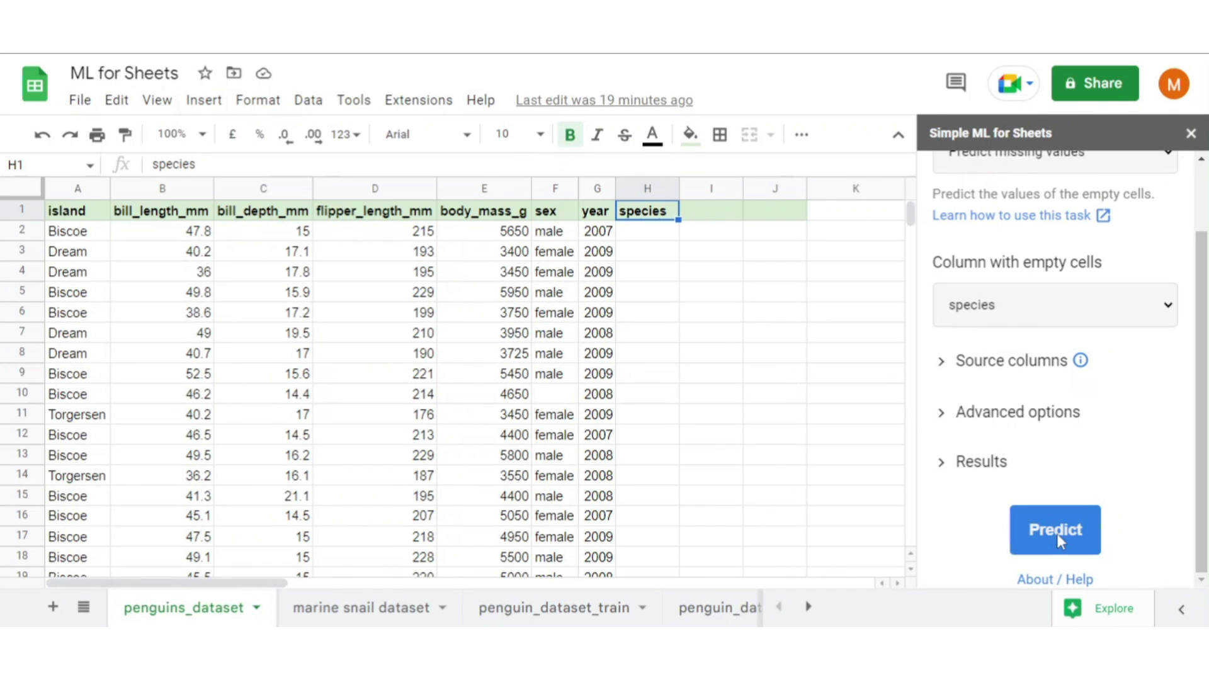
# Predict the missing species and inspect the Gentoo and Chinstrap predictions.
pyautogui.click(1057, 534)
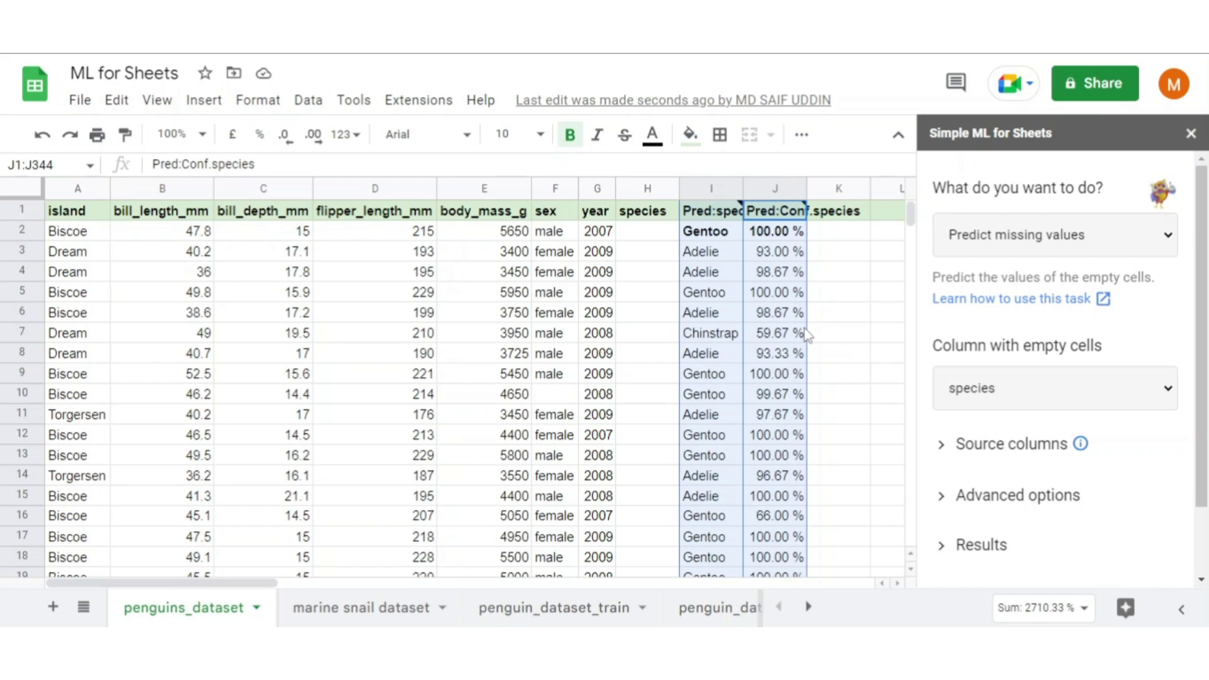
pyautogui.click(864, 234)
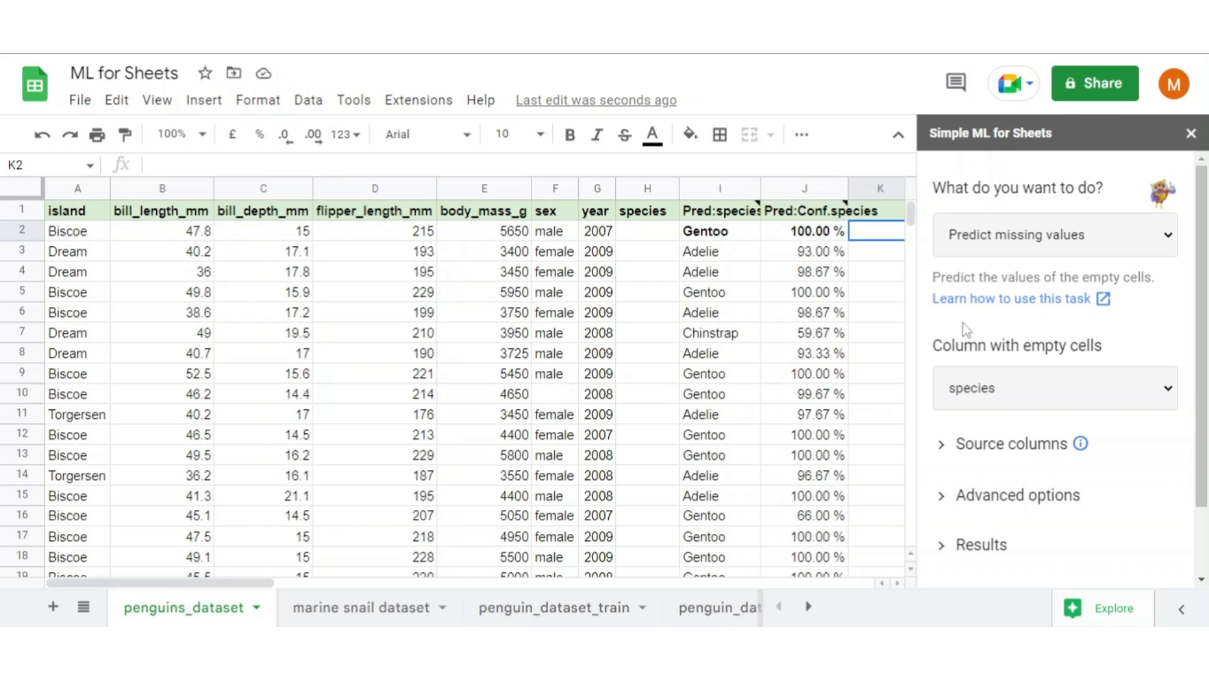
pyautogui.click(706, 234)
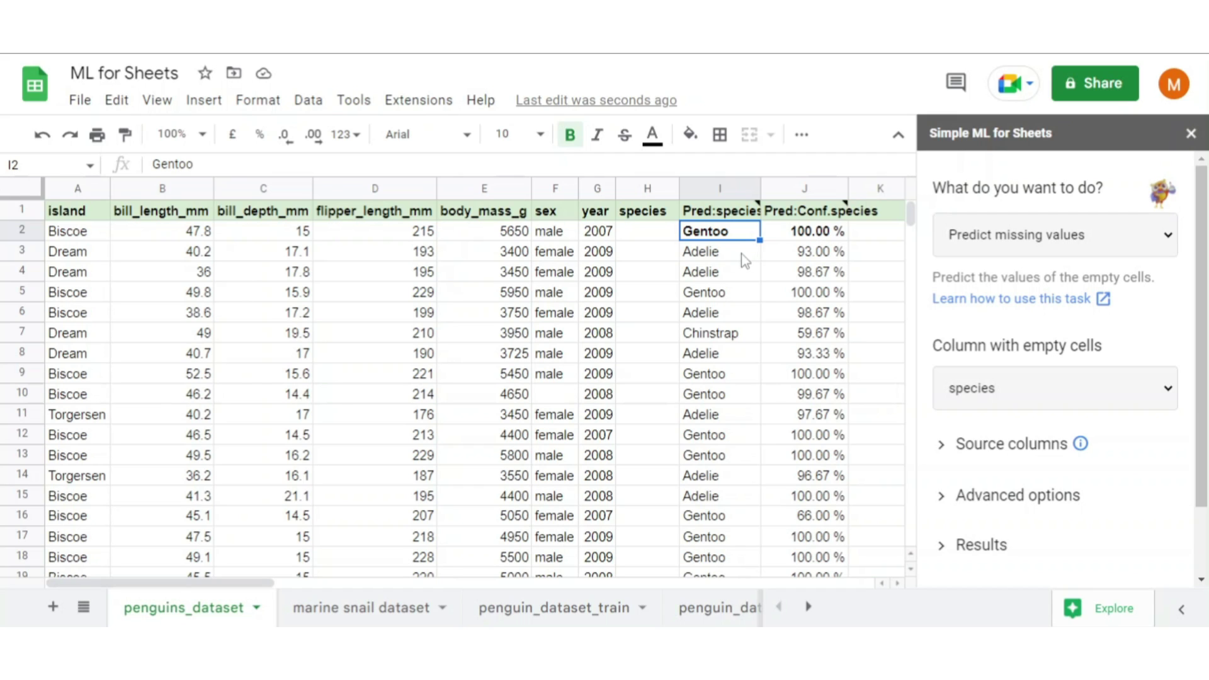
pyautogui.press('Down')
pyautogui.press('Down')
pyautogui.press('Down')
pyautogui.press('Down')
pyautogui.press('Down')
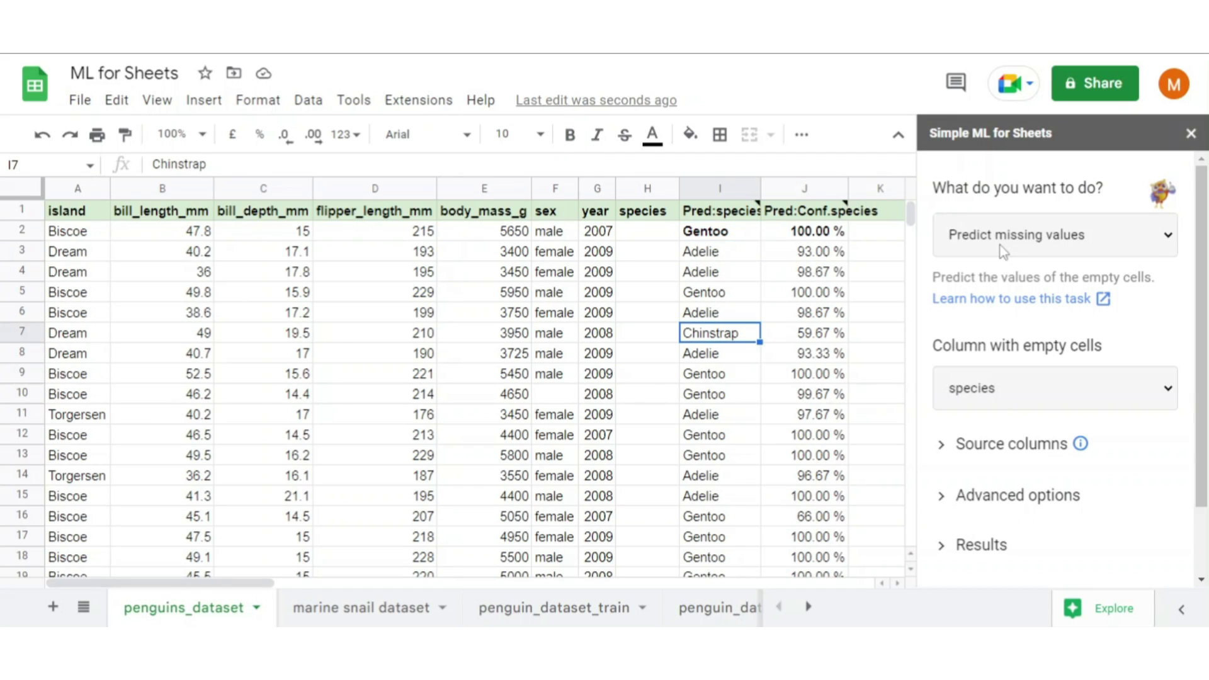
# Predict the missing sex values using Gradient Boosted Trees.
pyautogui.click(968, 386)
pyautogui.click(970, 512)
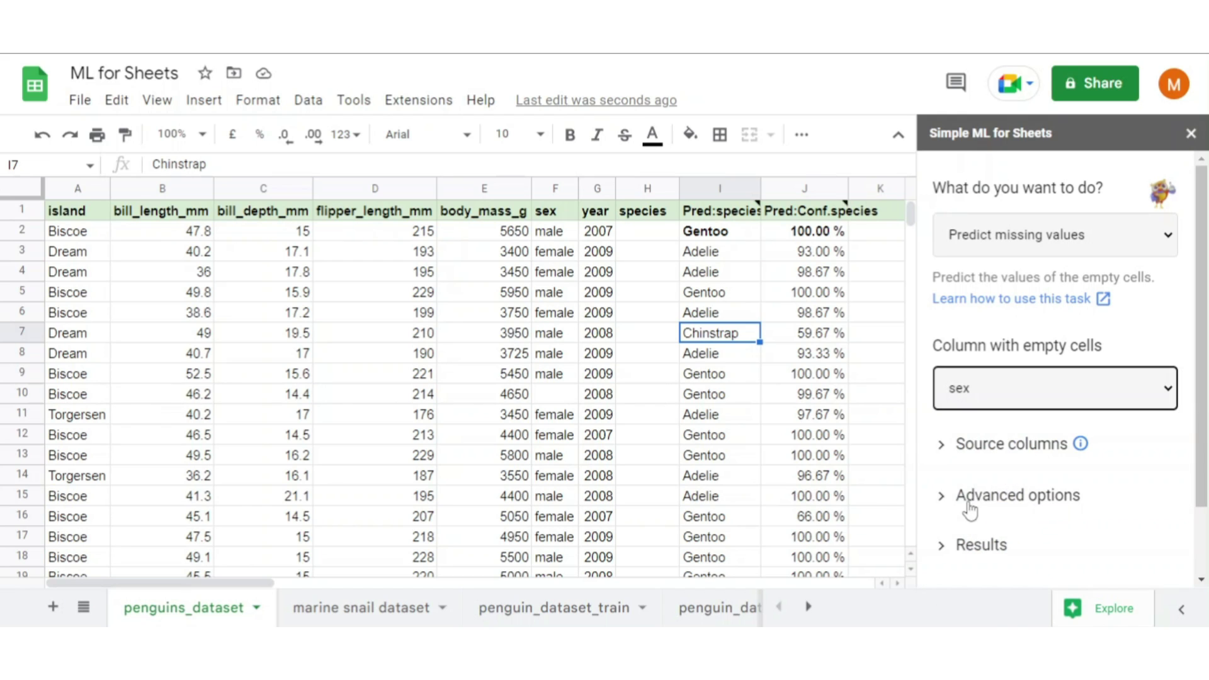
pyautogui.click(1006, 458)
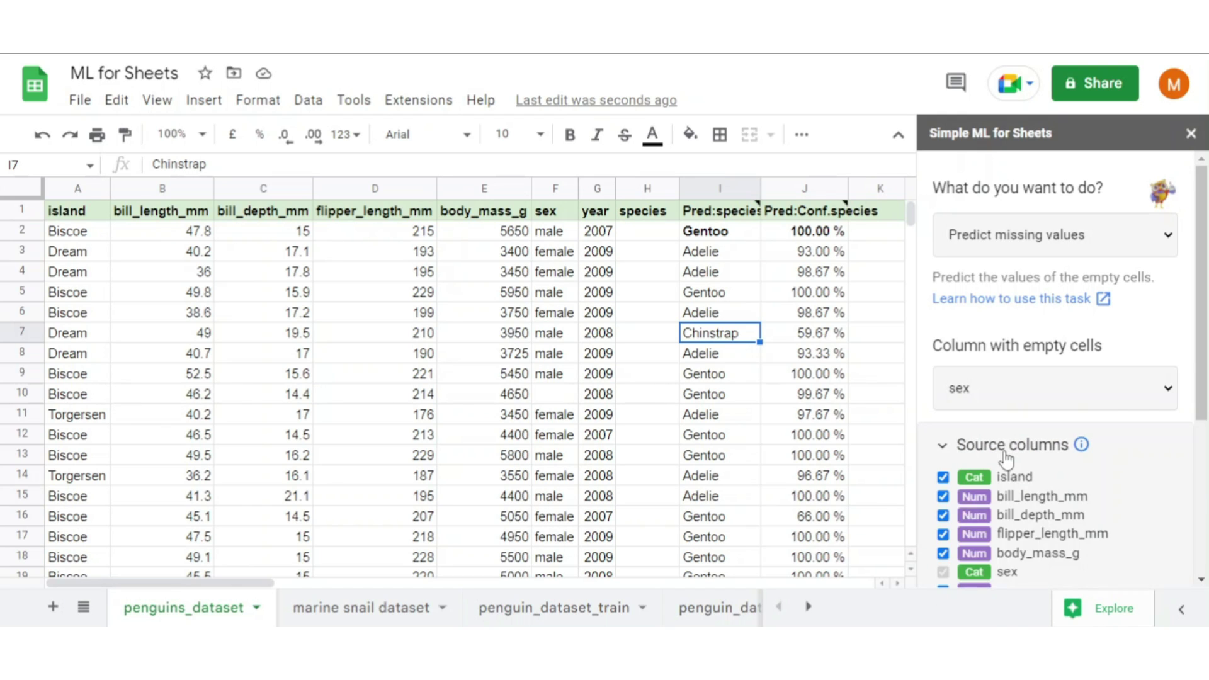
pyautogui.scroll(-3, 1007, 459)
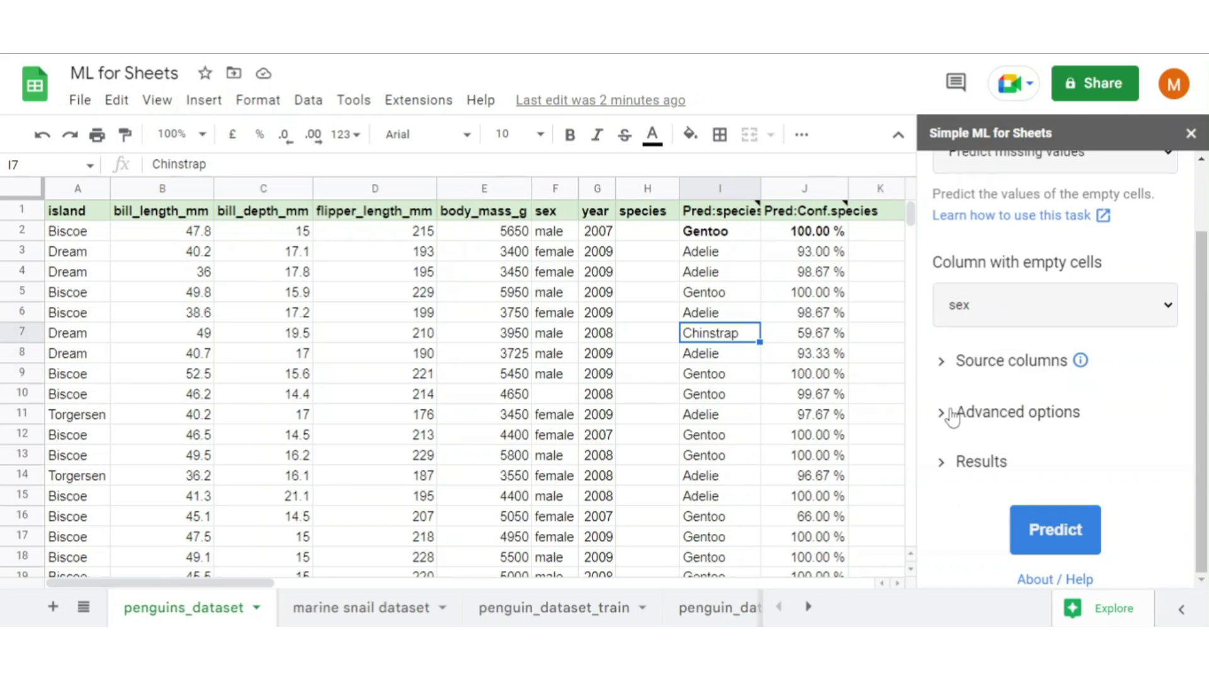
pyautogui.click(948, 412)
pyautogui.click(994, 398)
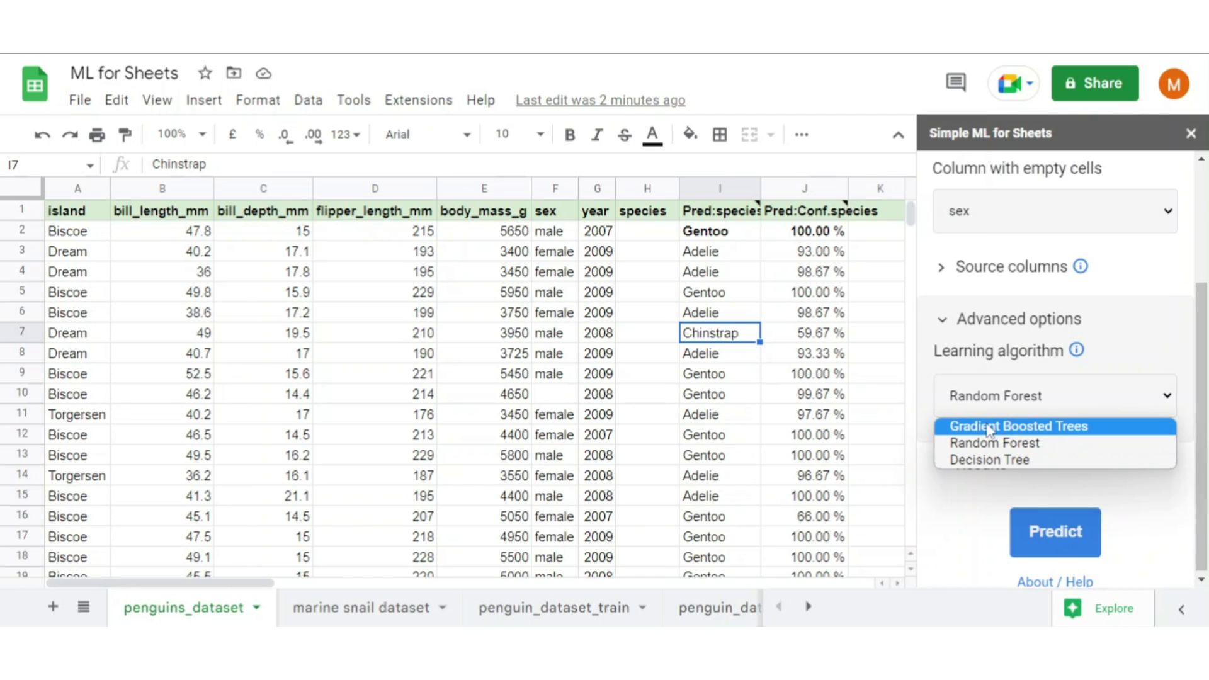
pyautogui.click(988, 428)
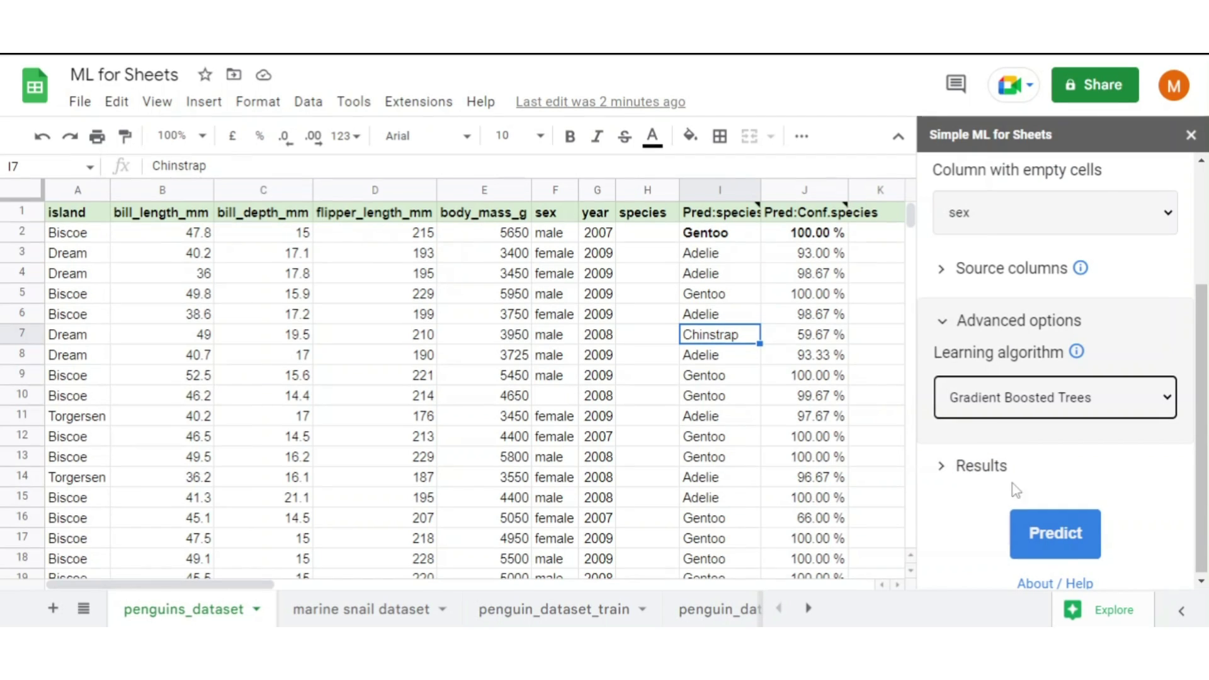
pyautogui.click(1048, 545)
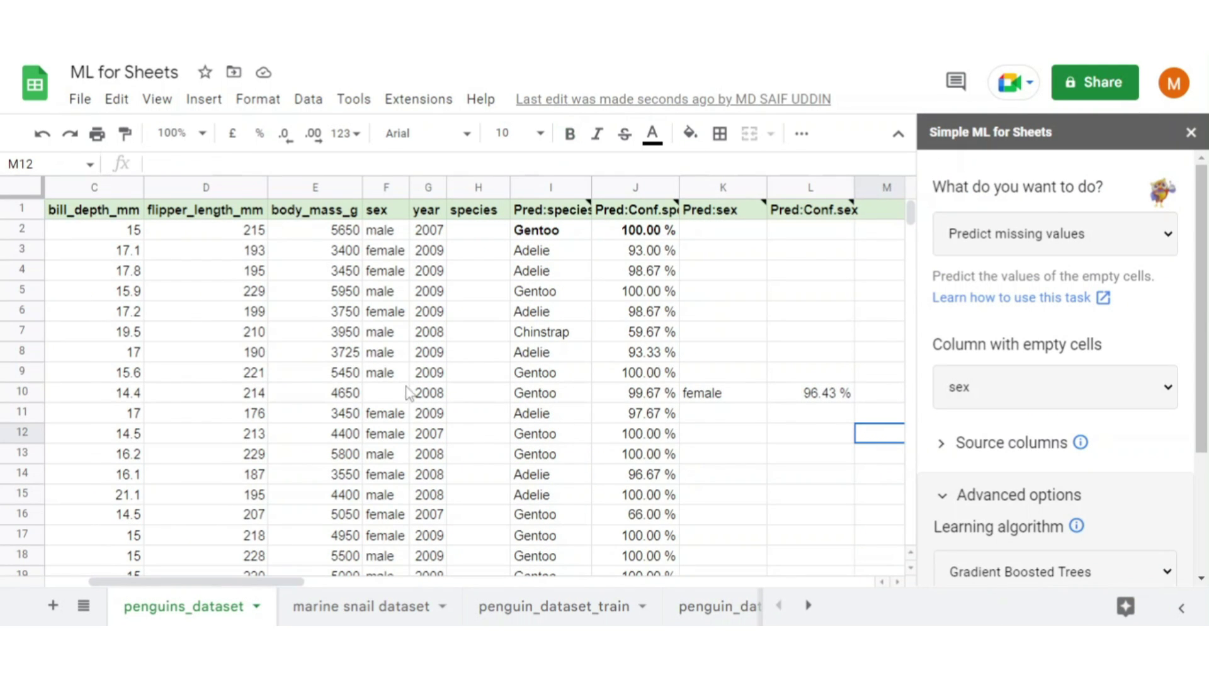
# Scroll down the sheet toward the marine snail dataset.
pyautogui.scroll(-3, 403, 395)
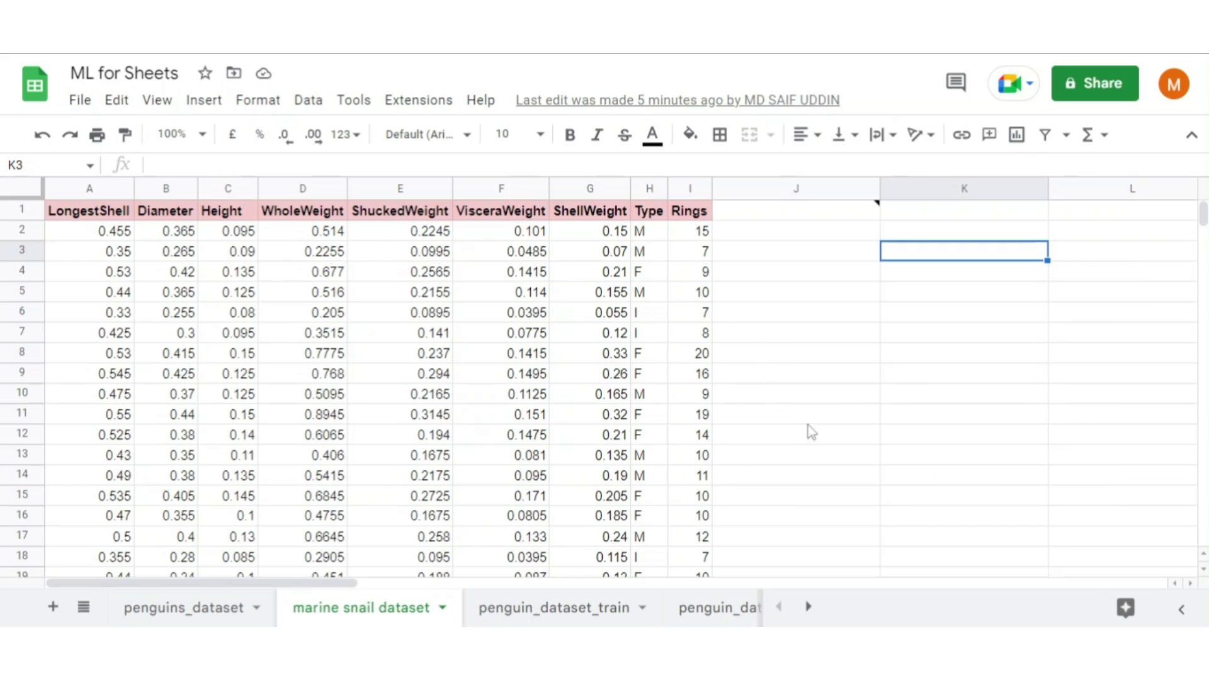
# Start Simple ML for Sheets, choose Spot abnormal values on the Rings column, and expand Advanced options.
pyautogui.scroll(-3, 538, 421)
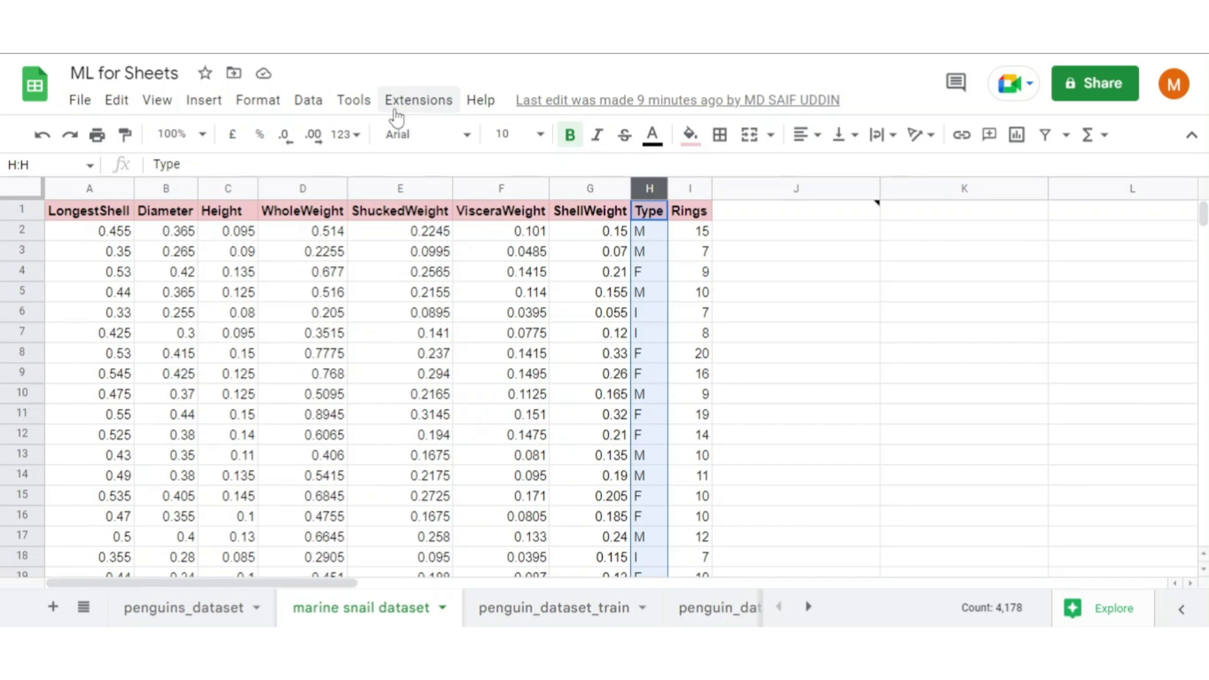
pyautogui.click(406, 102)
pyautogui.moveTo(676, 306)
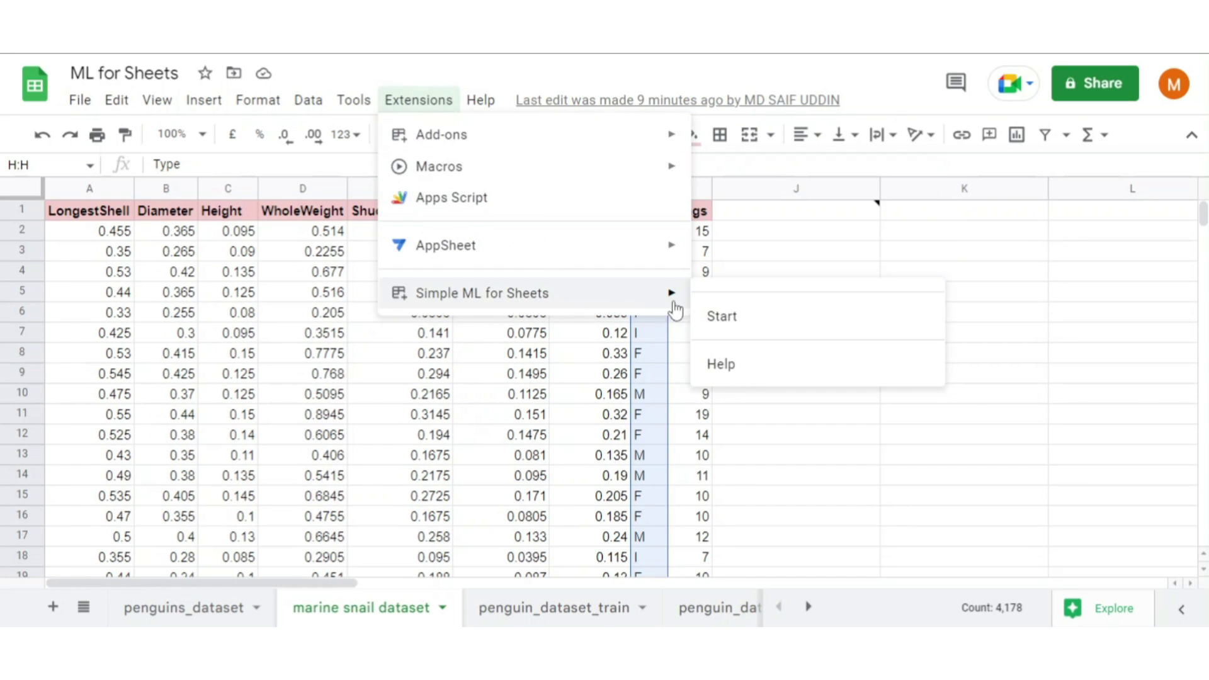
pyautogui.click(709, 316)
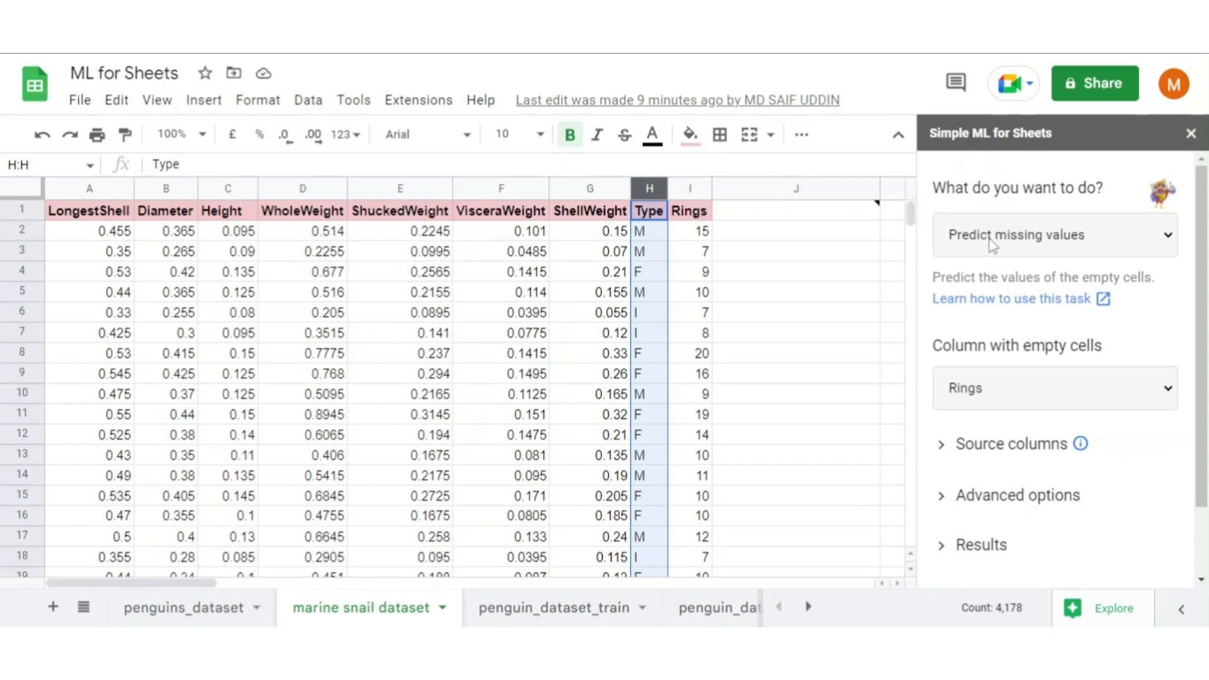
pyautogui.click(992, 244)
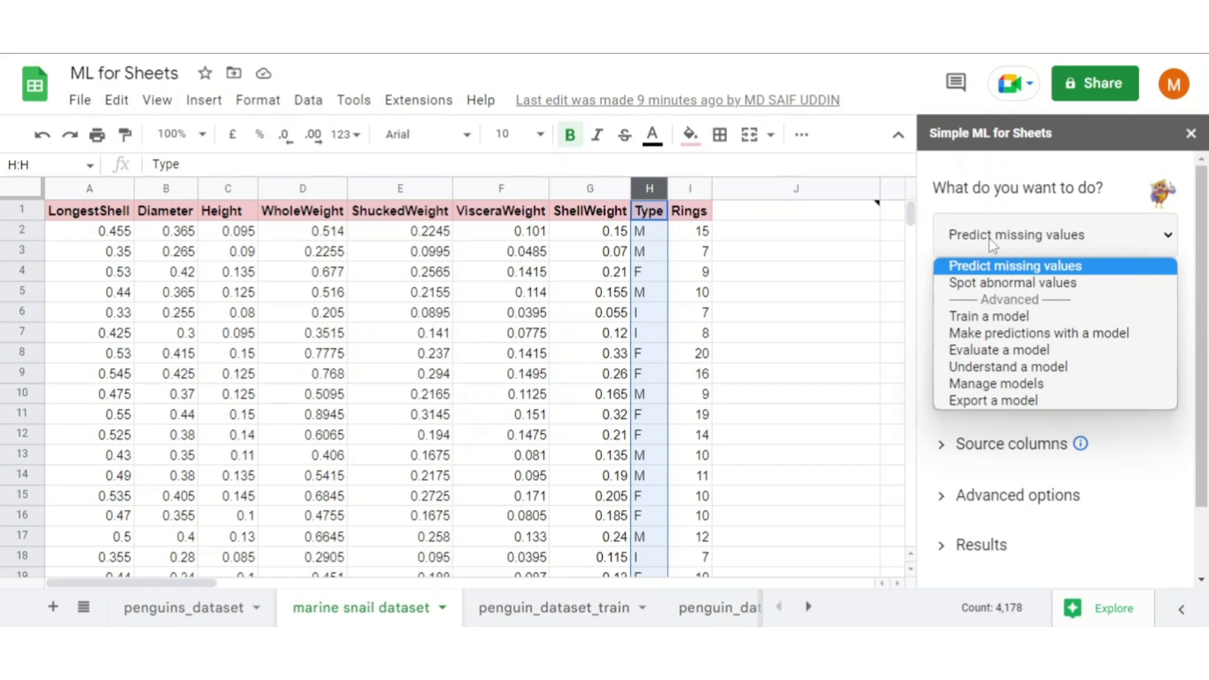
pyautogui.click(981, 285)
pyautogui.click(1024, 435)
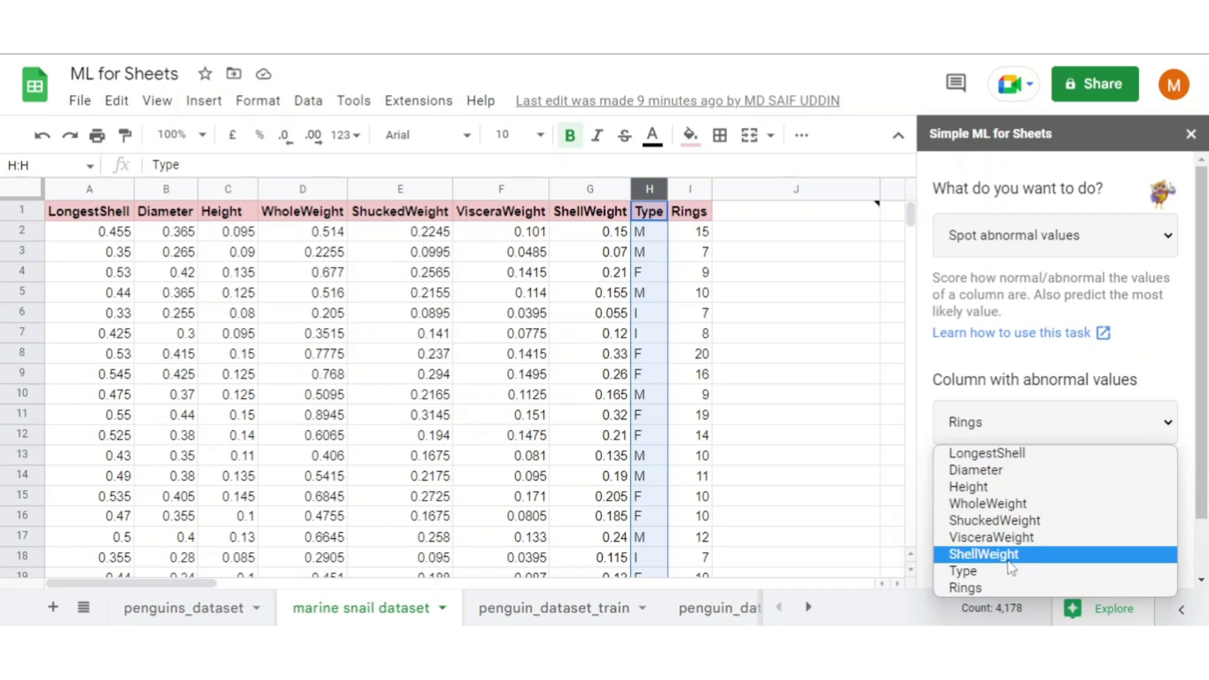
pyautogui.click(996, 587)
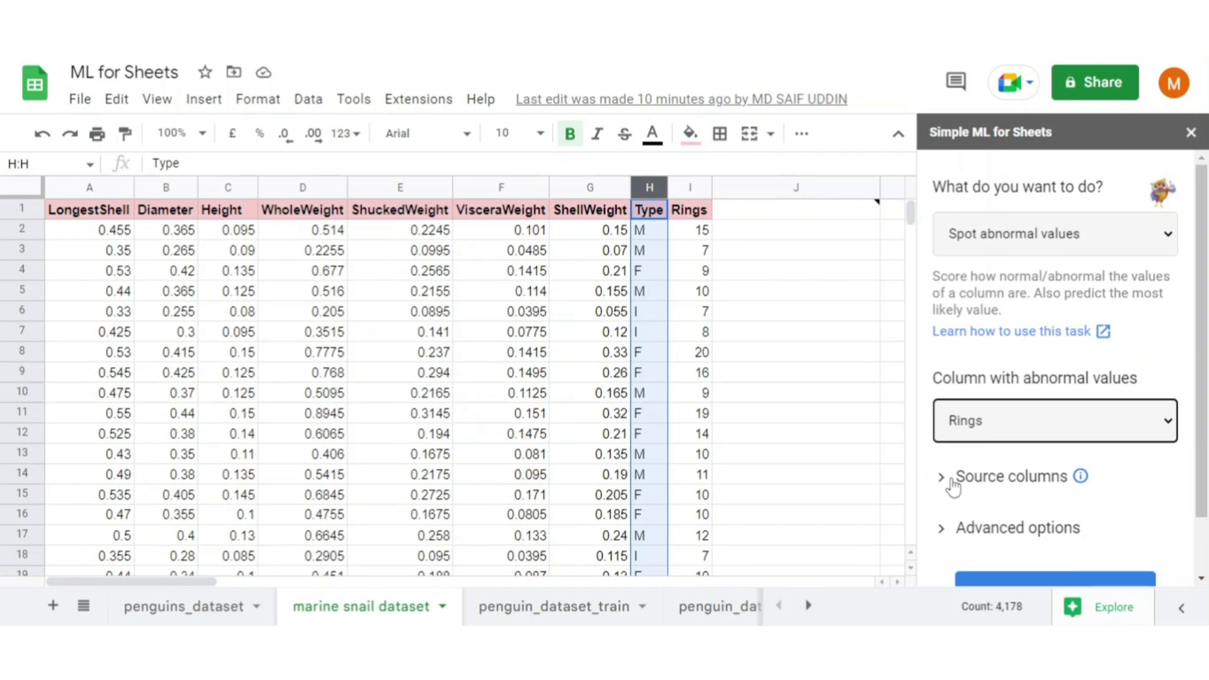
pyautogui.scroll(-1, 954, 484)
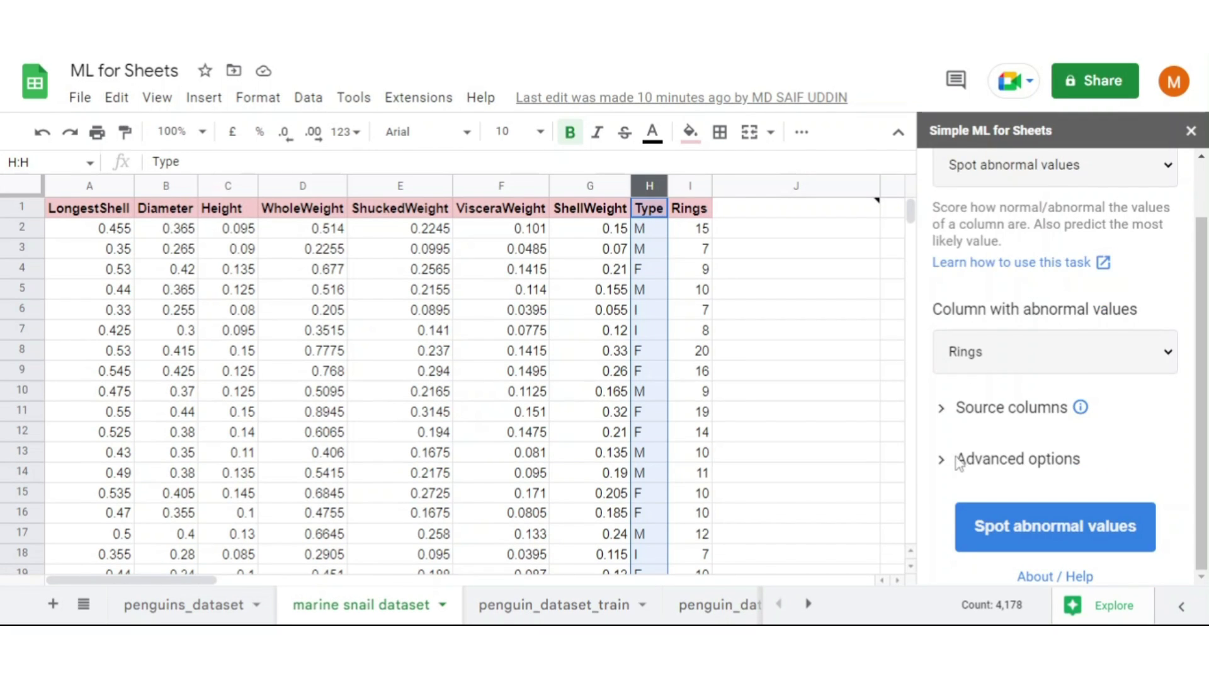
pyautogui.click(956, 458)
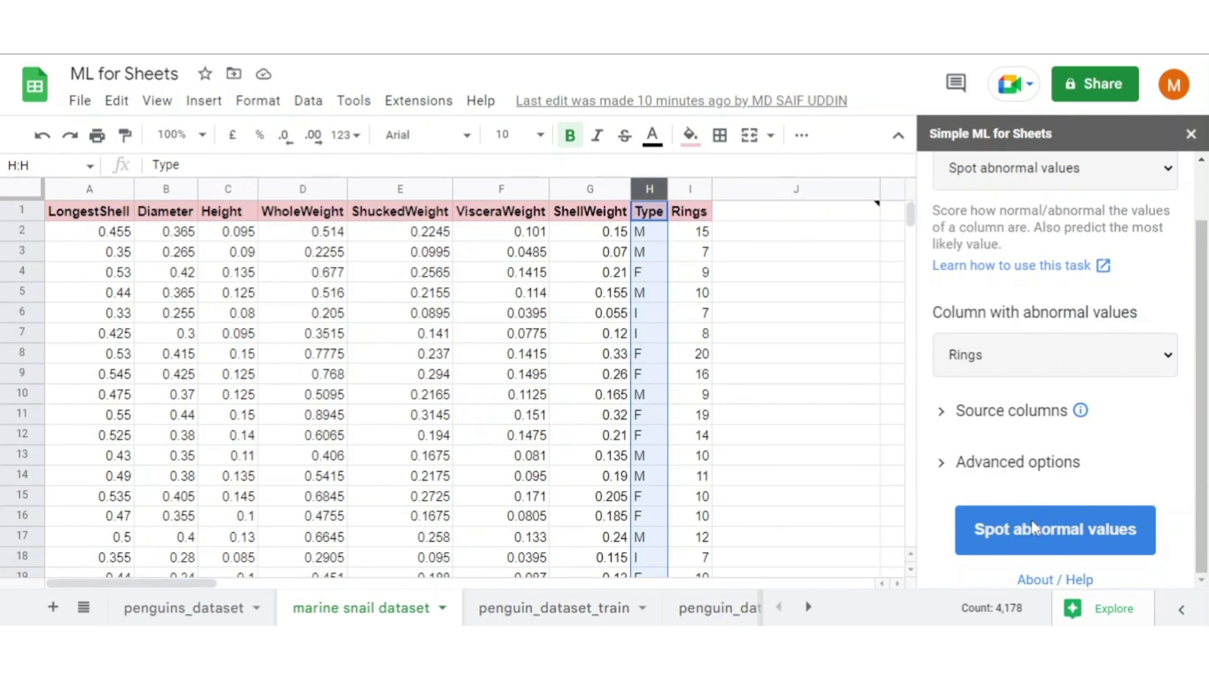
# Run the Rings abnormality check and sort the sheet Z to A by Pred:Abnormality:Rings.
pyautogui.click(1033, 528)
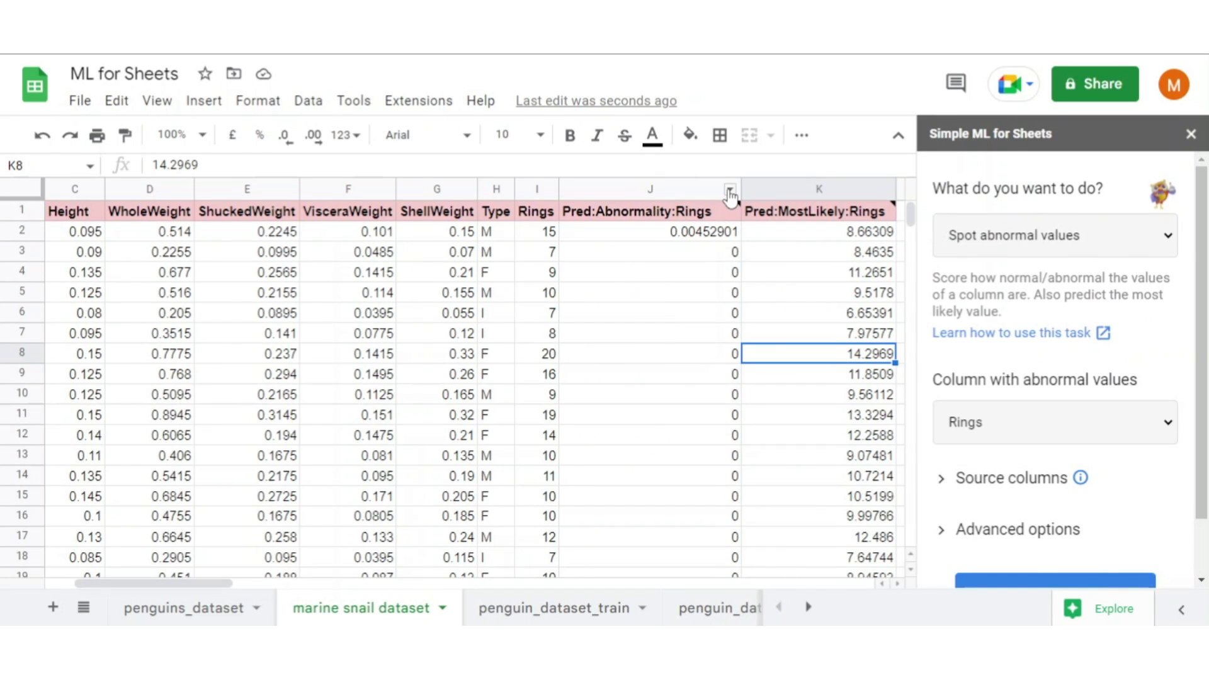
pyautogui.click(730, 190)
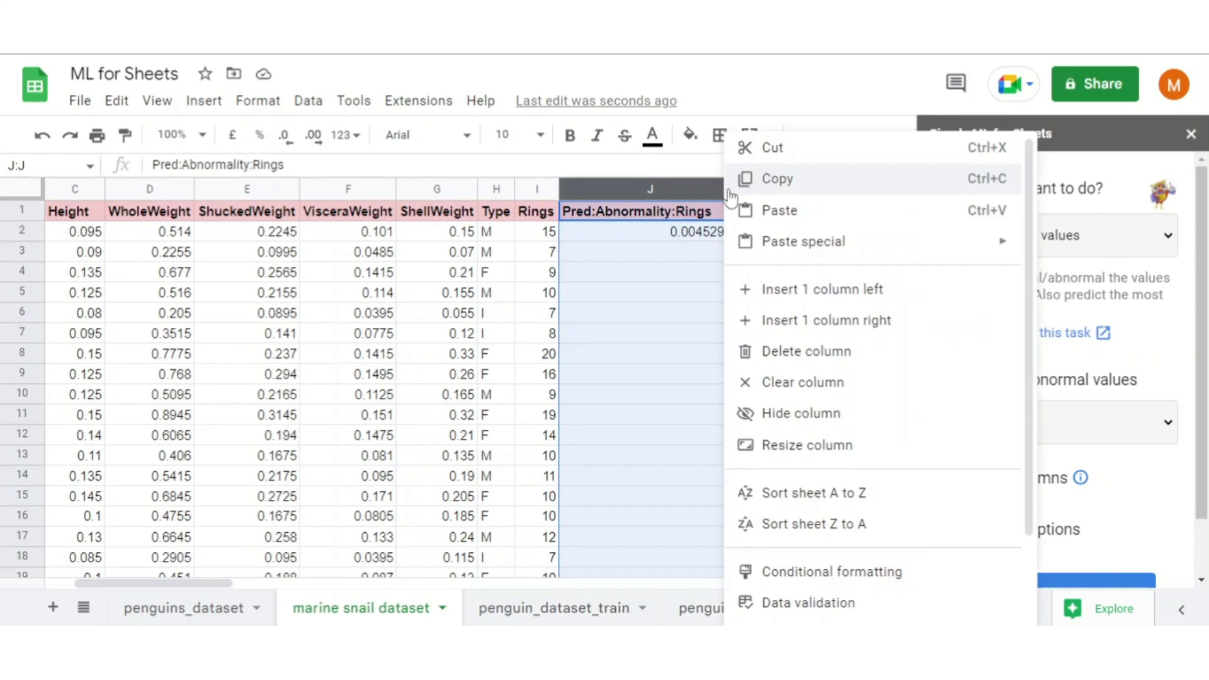
pyautogui.click(821, 525)
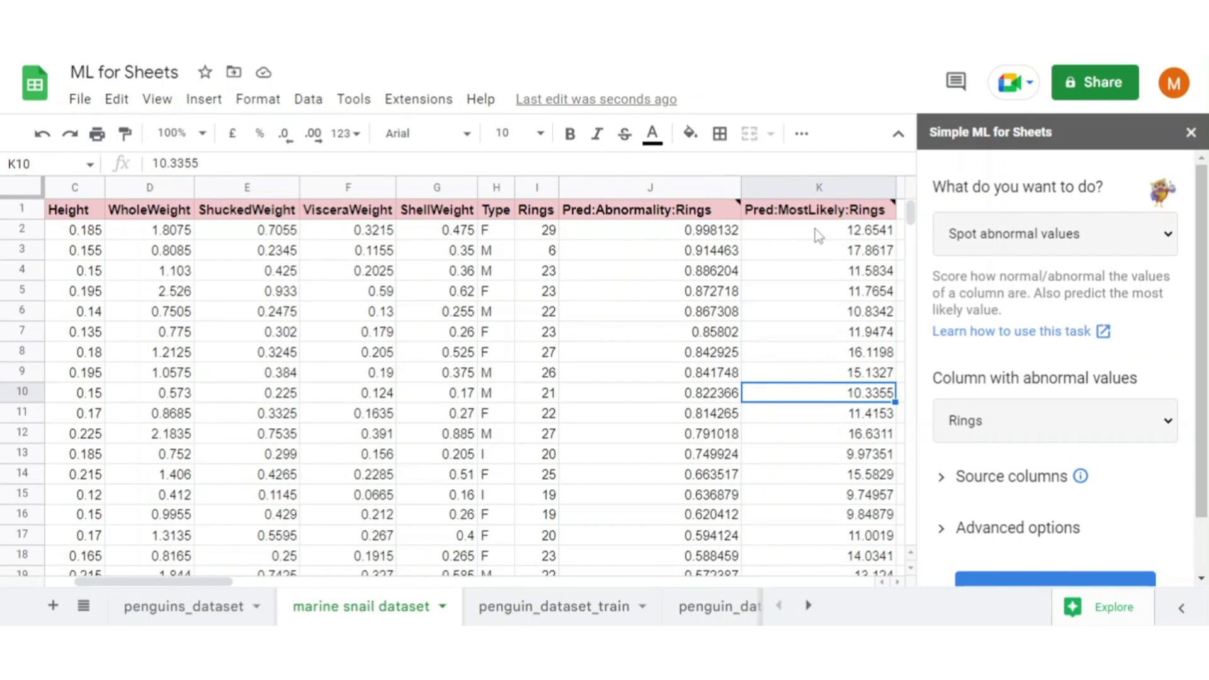
pyautogui.click(827, 356)
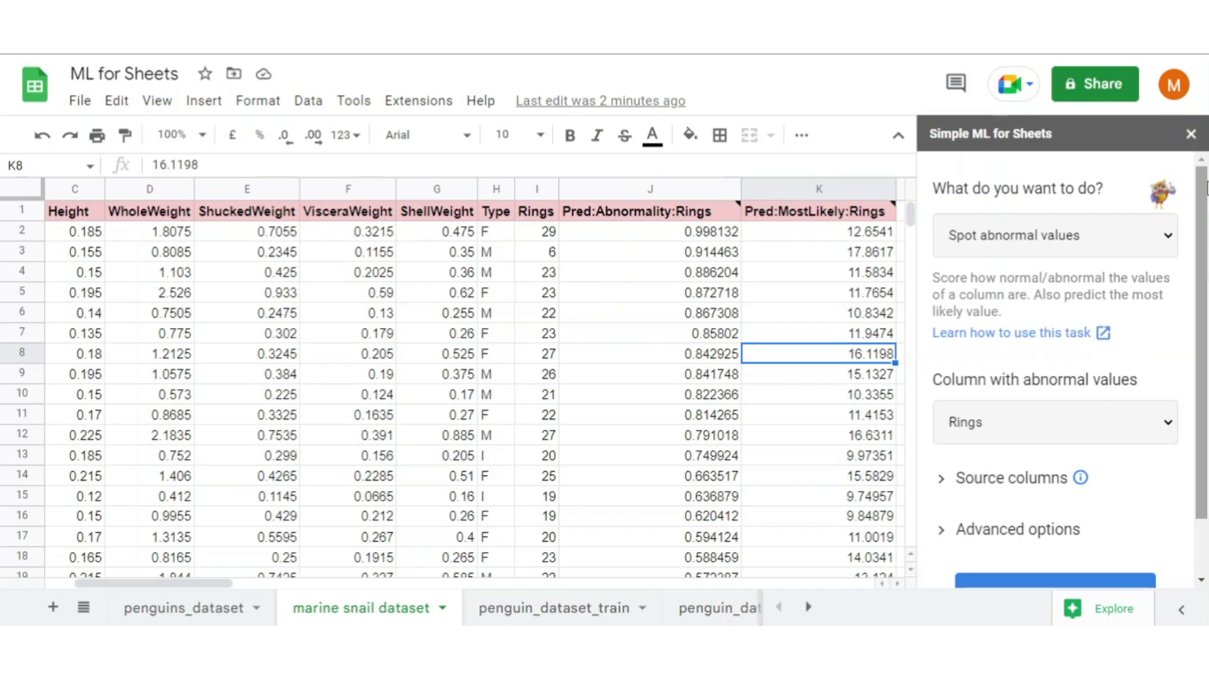
# Close the Simple ML panel and relaunch Simple ML for Sheets from Extensions.
pyautogui.click(1191, 134)
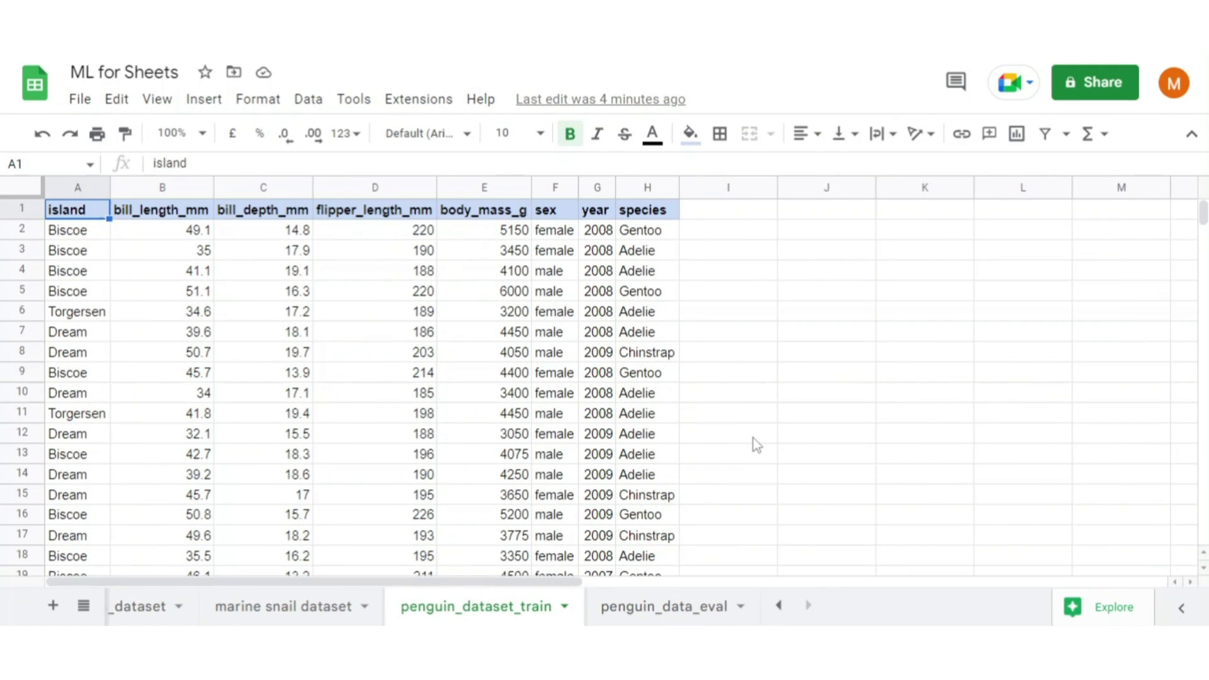
pyautogui.click(733, 250)
pyautogui.click(416, 99)
pyautogui.moveTo(532, 291)
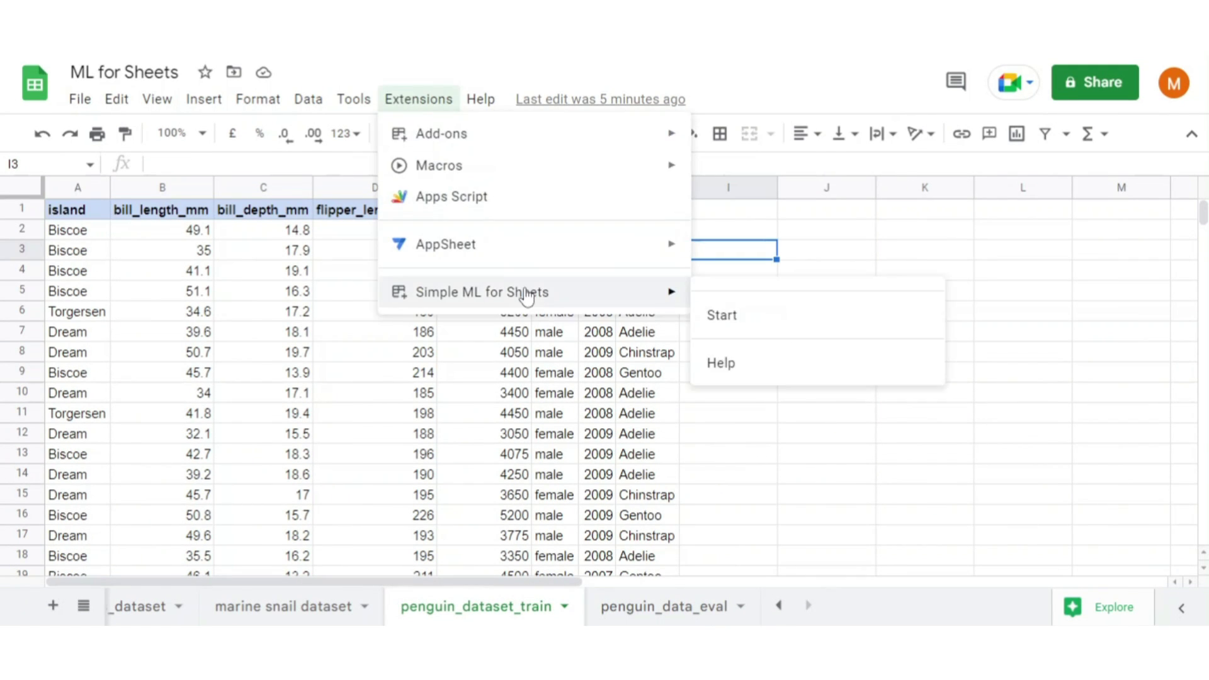
pyautogui.click(717, 327)
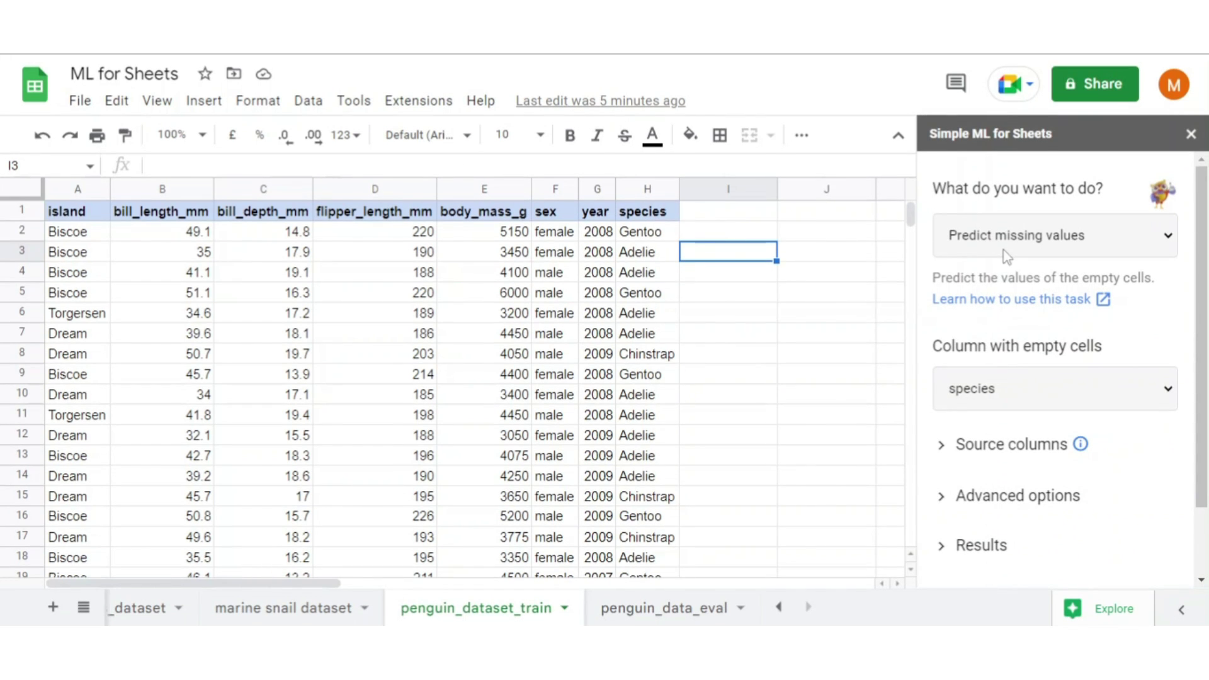
# Train a new model named ml_model_penguin with species as the label.
pyautogui.click(1004, 251)
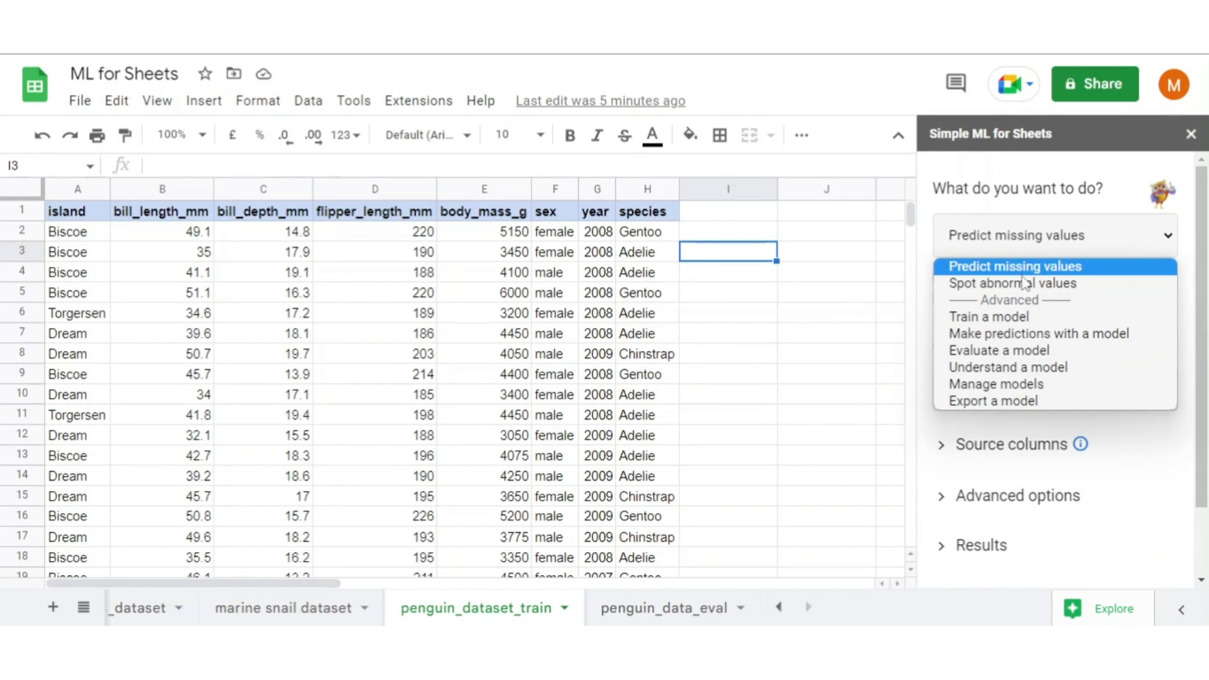
pyautogui.click(1015, 318)
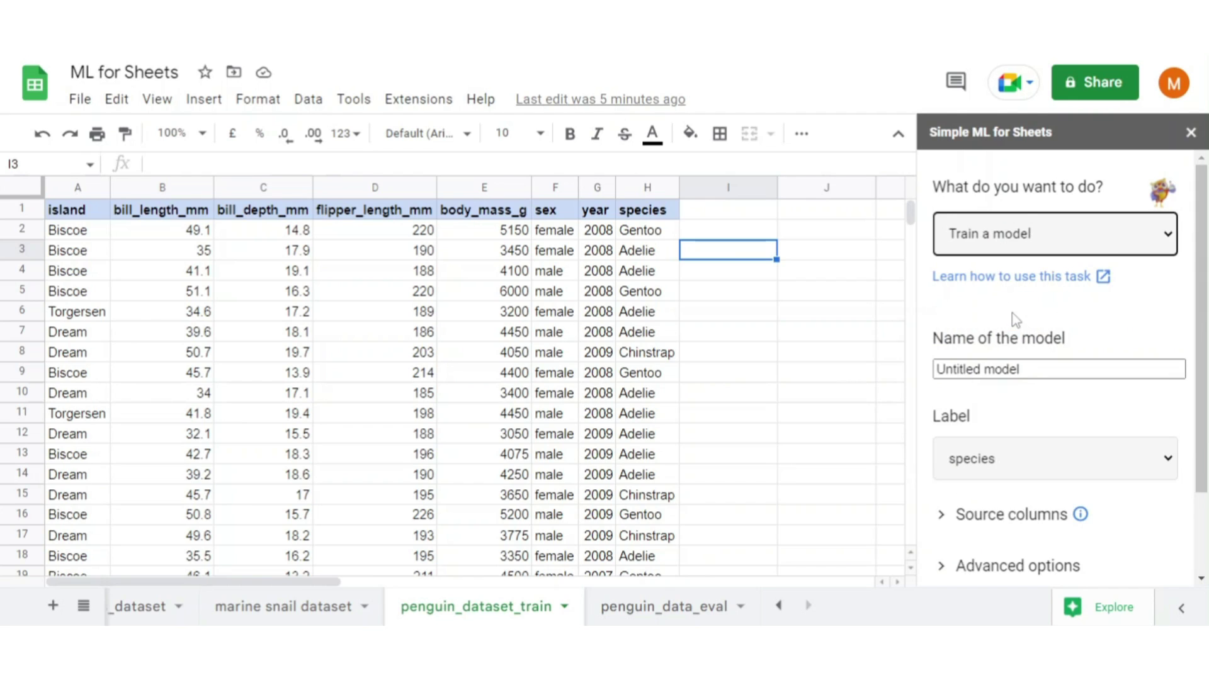
pyautogui.moveTo(1021, 371); pyautogui.dragTo(939, 362)
pyautogui.write('ml_model_peng')
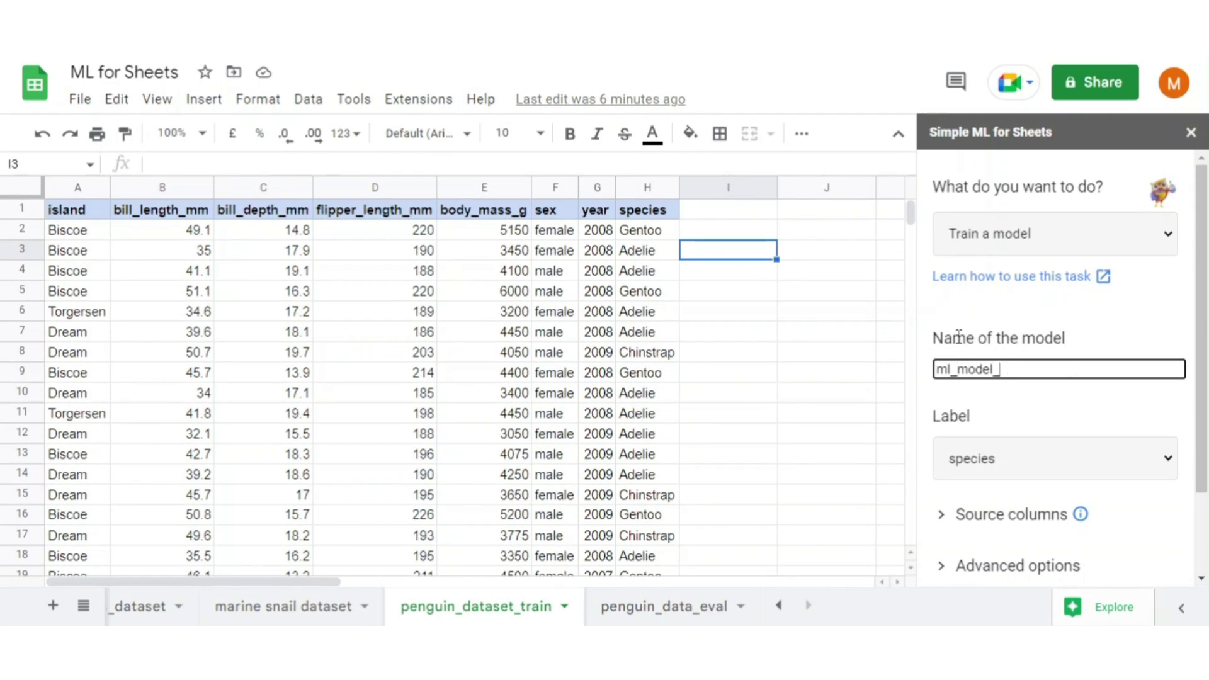
pyautogui.write('uin')
pyautogui.scroll(-2, 1019, 466)
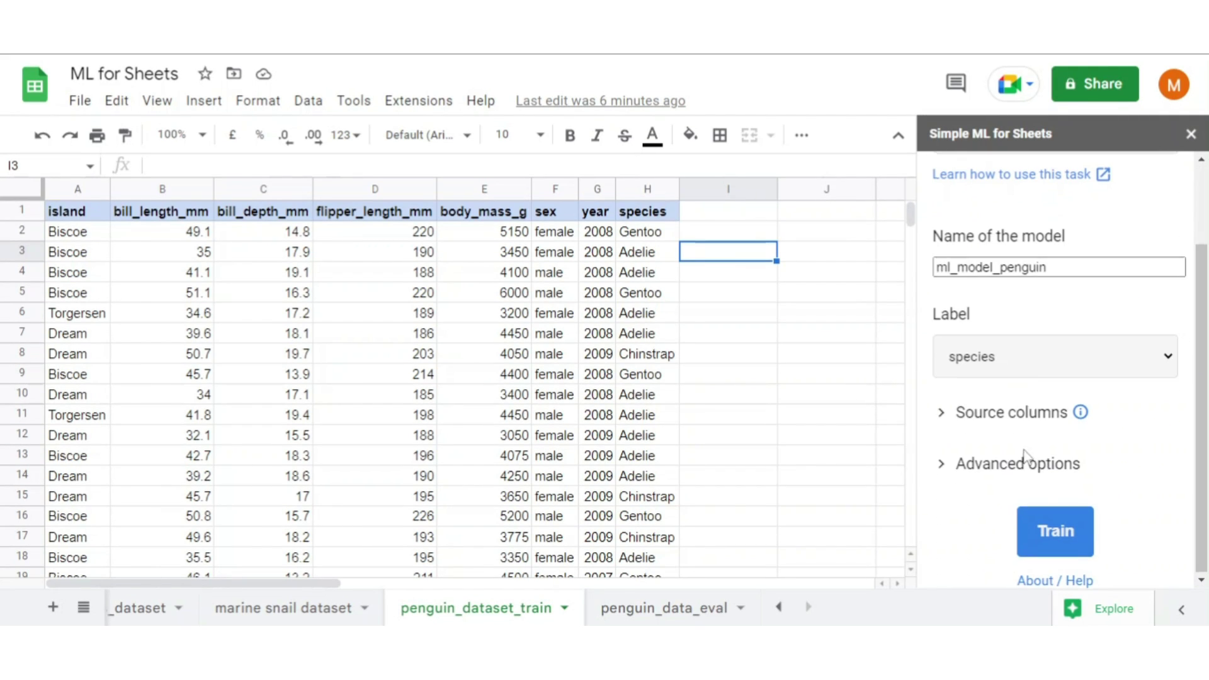
pyautogui.click(1037, 377)
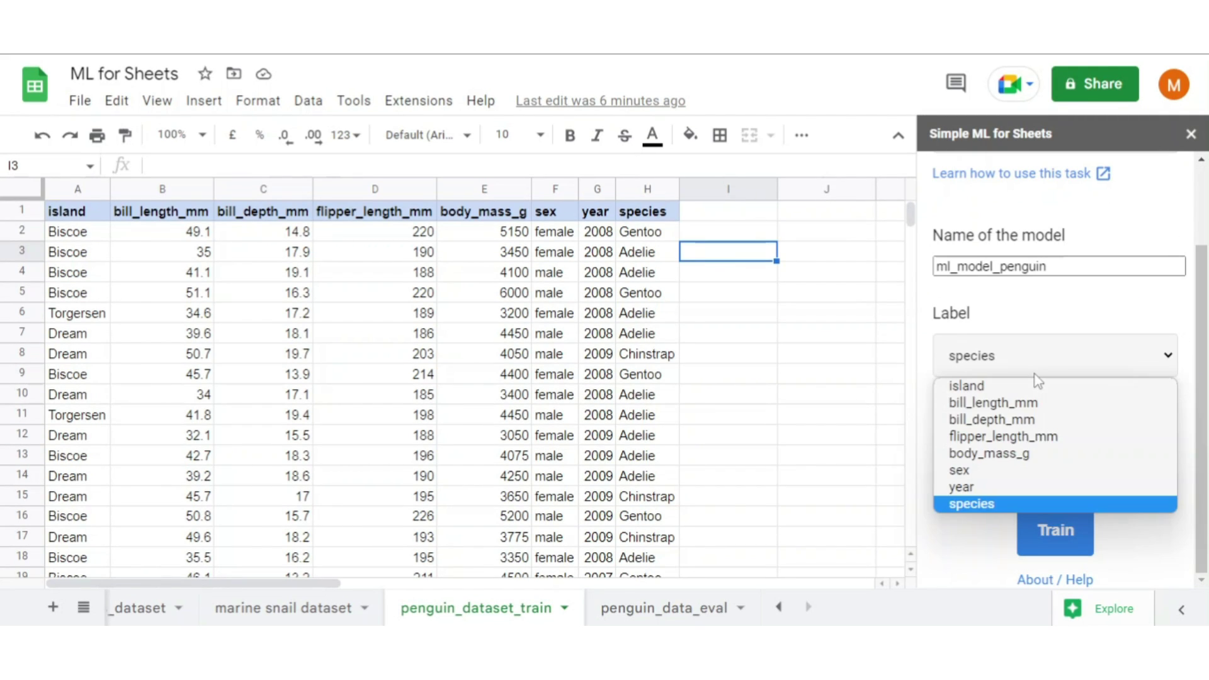
pyautogui.click(988, 505)
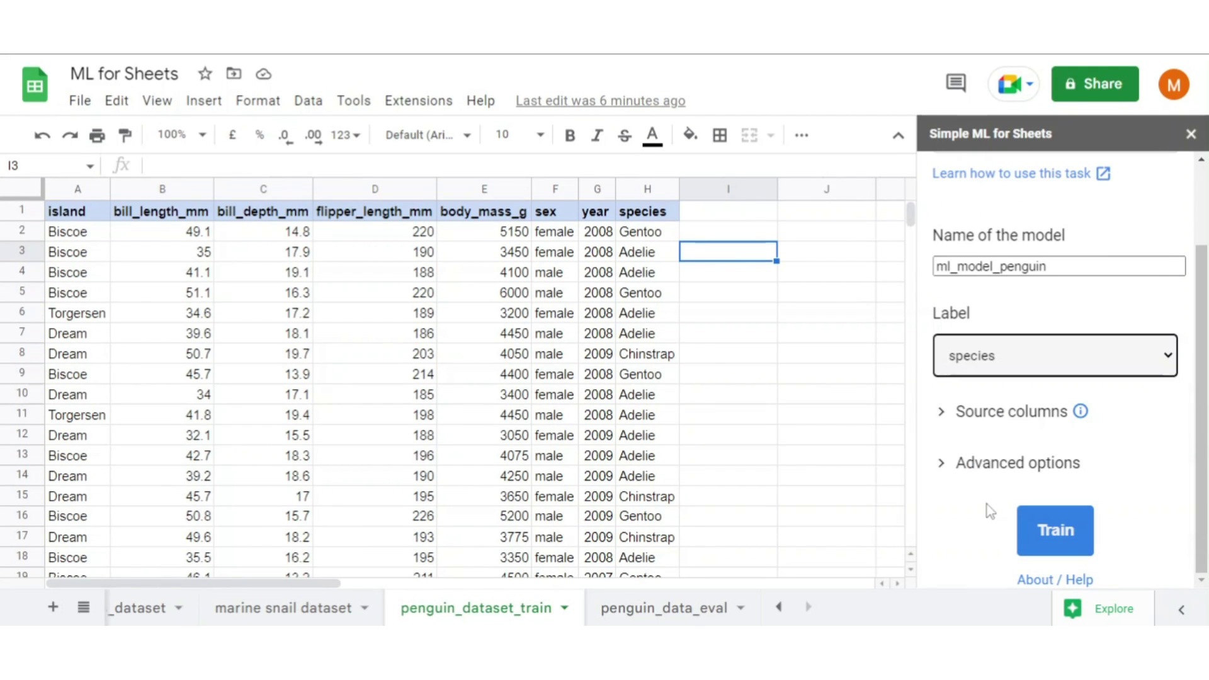
pyautogui.click(945, 421)
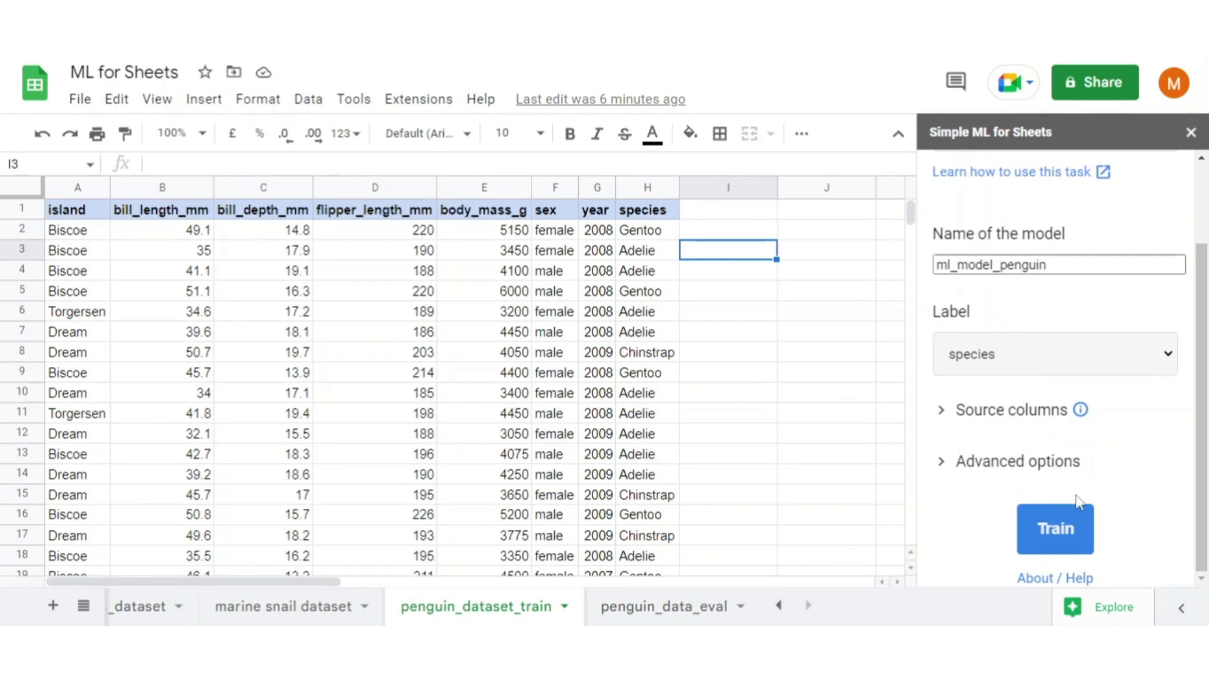
pyautogui.click(1061, 531)
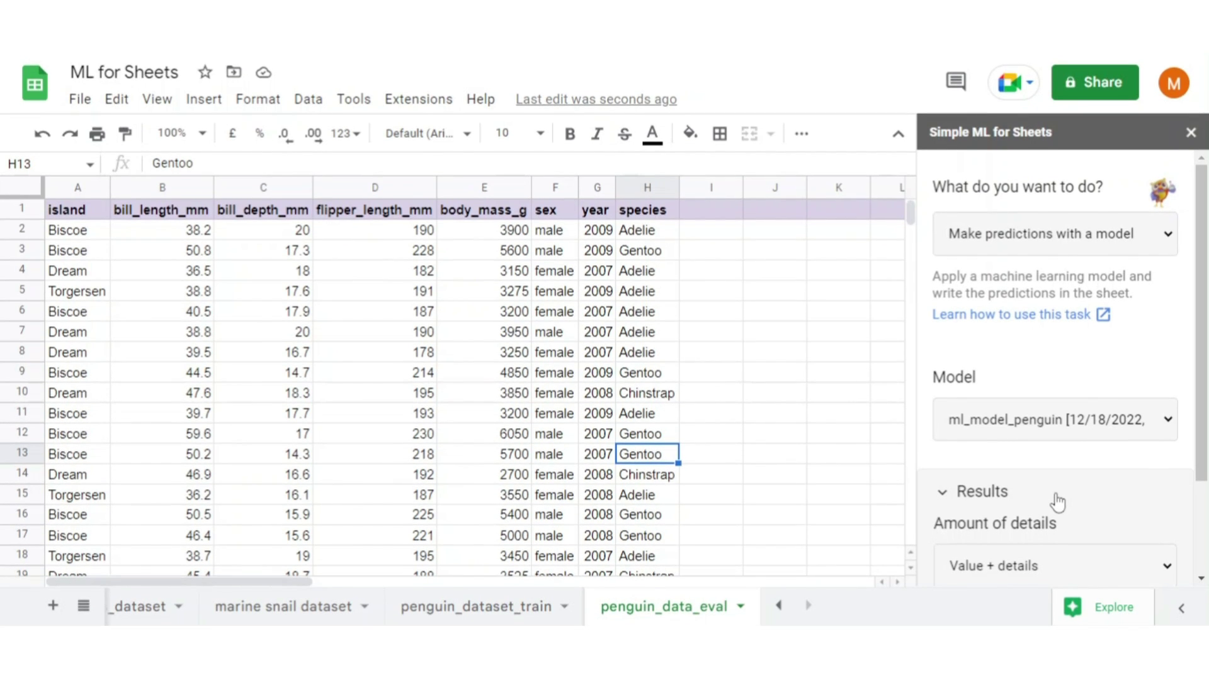
# Set up predictions using ml_model_penguin with Value + details as the amount of detail.
pyautogui.click(1048, 234)
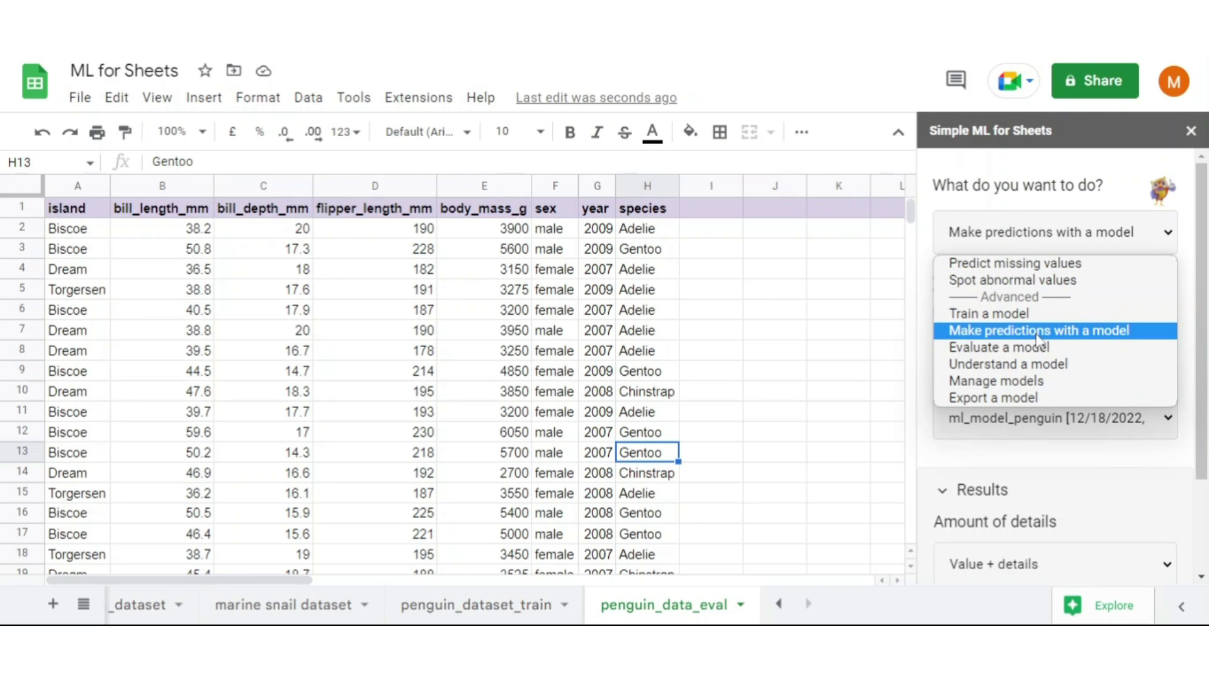
pyautogui.click(1038, 332)
pyautogui.click(1041, 419)
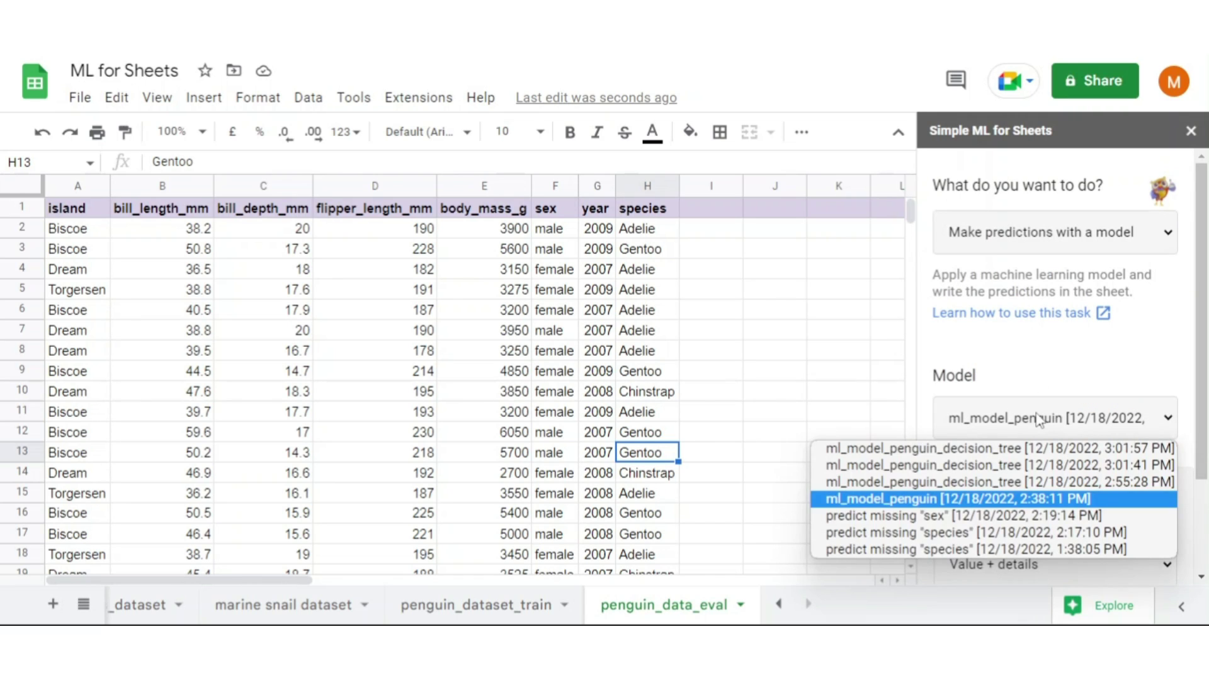
pyautogui.click(998, 507)
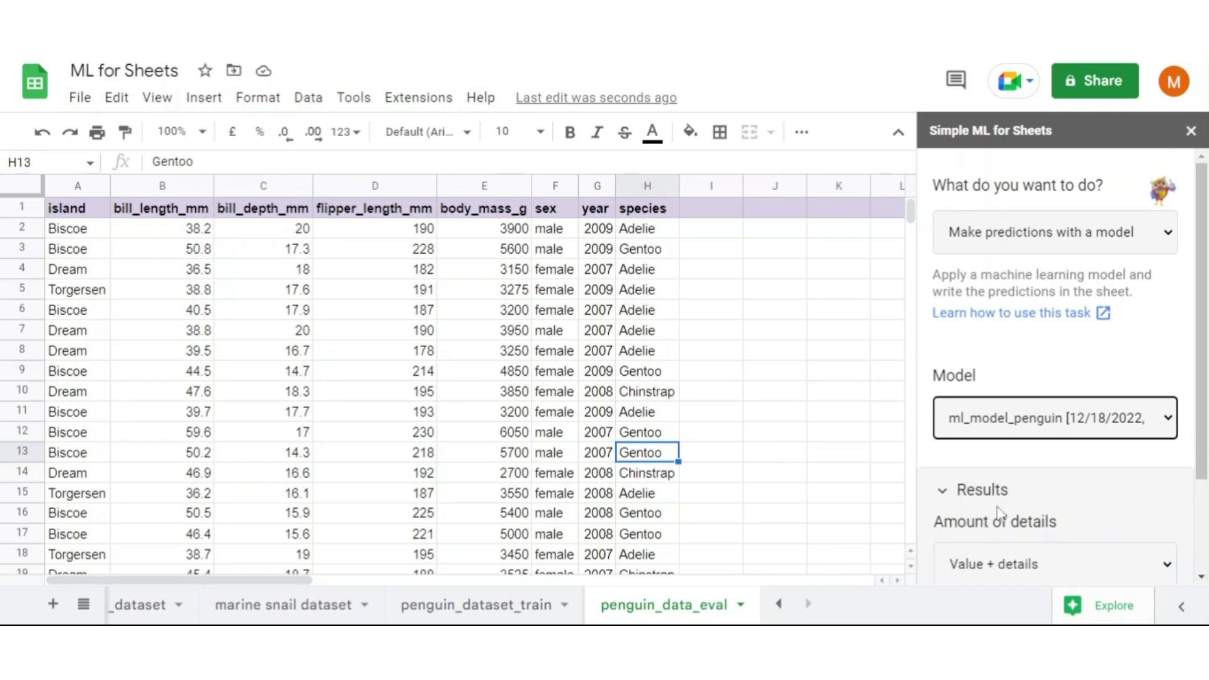
pyautogui.scroll(-2, 997, 508)
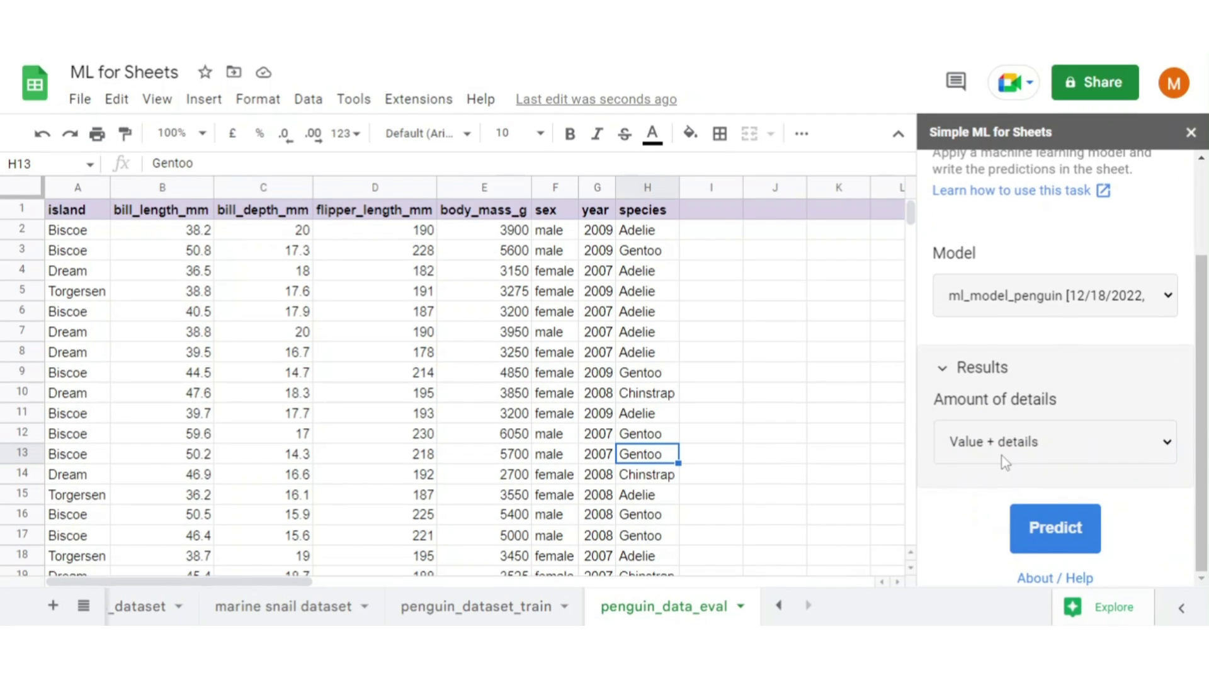
pyautogui.click(1003, 456)
pyautogui.click(1004, 507)
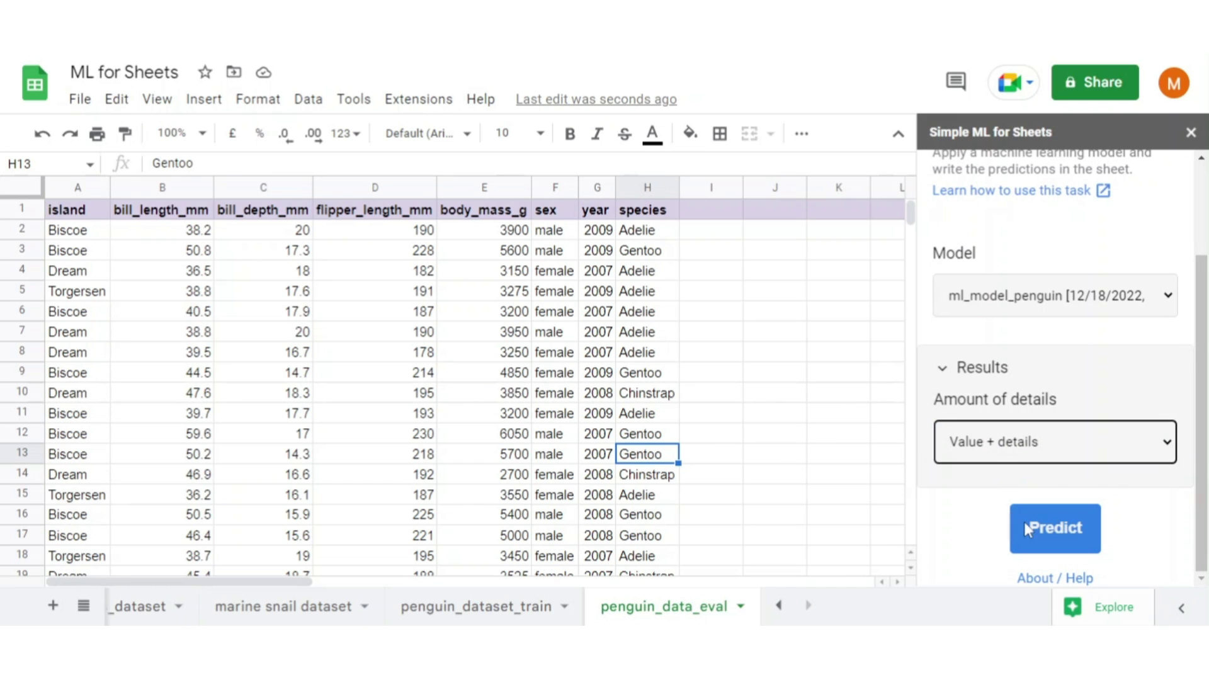
# Run the prediction so Pred:species and probability columns fill penguin_data_eval.
pyautogui.click(1031, 529)
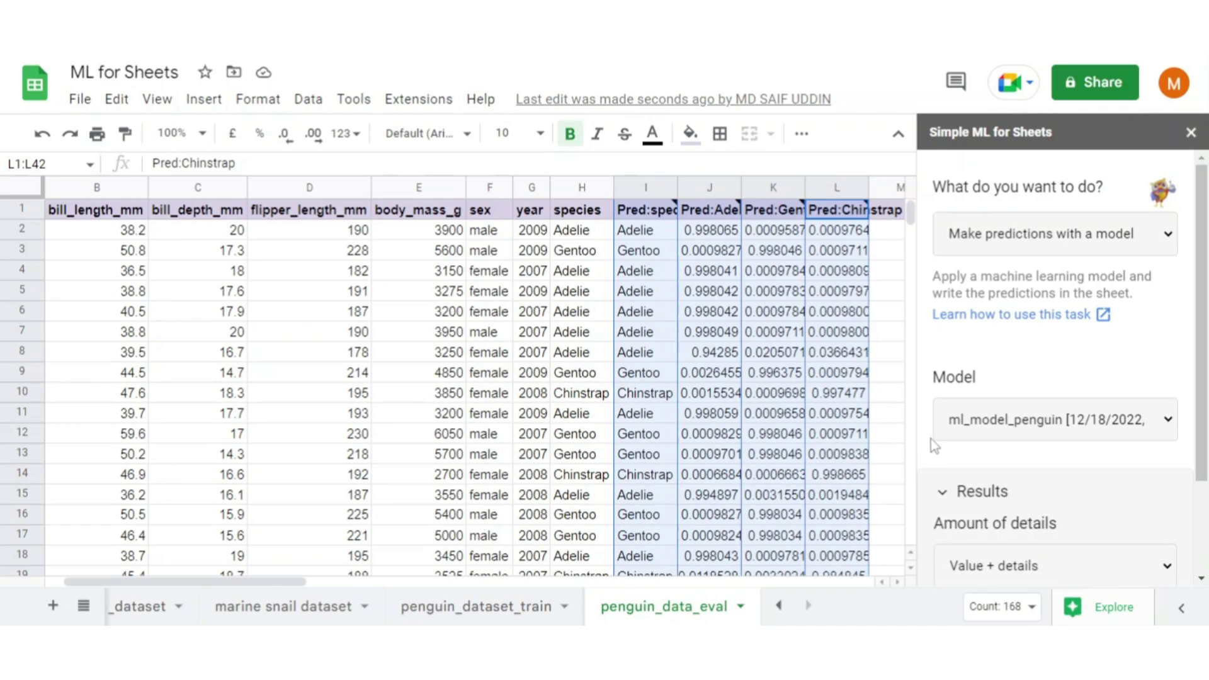
pyautogui.hscroll(5, 765, 187)
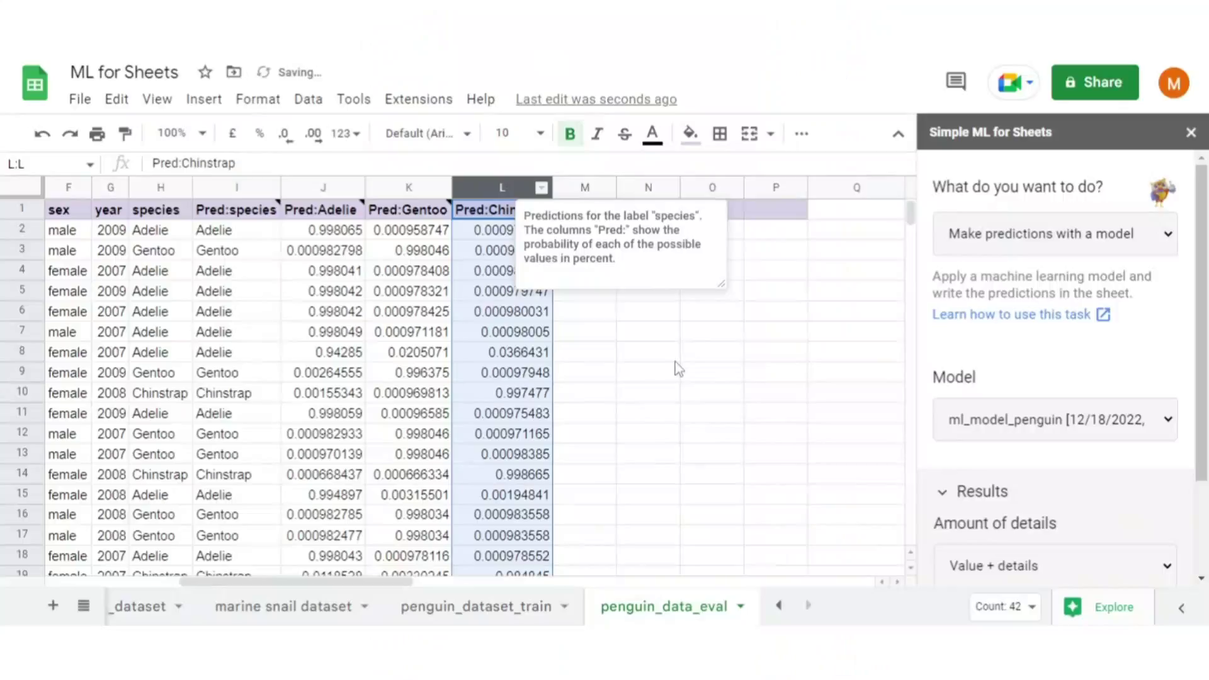
pyautogui.click(677, 362)
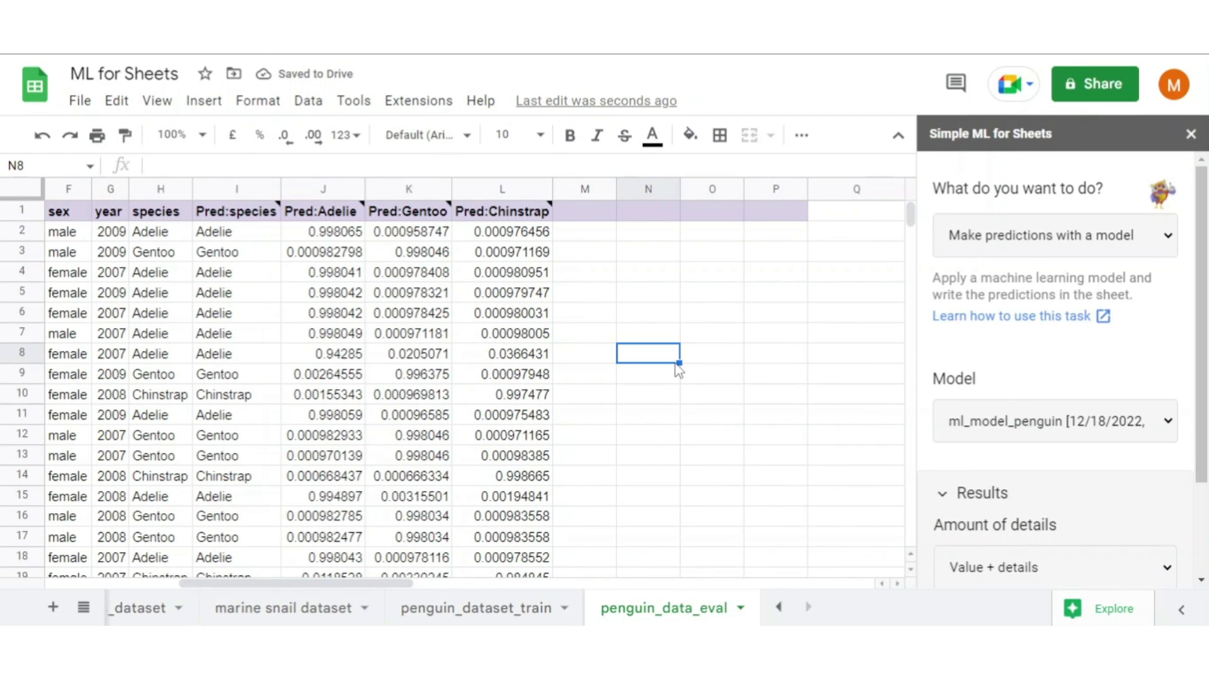
# Inspect row 3's predicted species and its Gentoo, Adelie and Chinstrap probabilities.
pyautogui.click(248, 252)
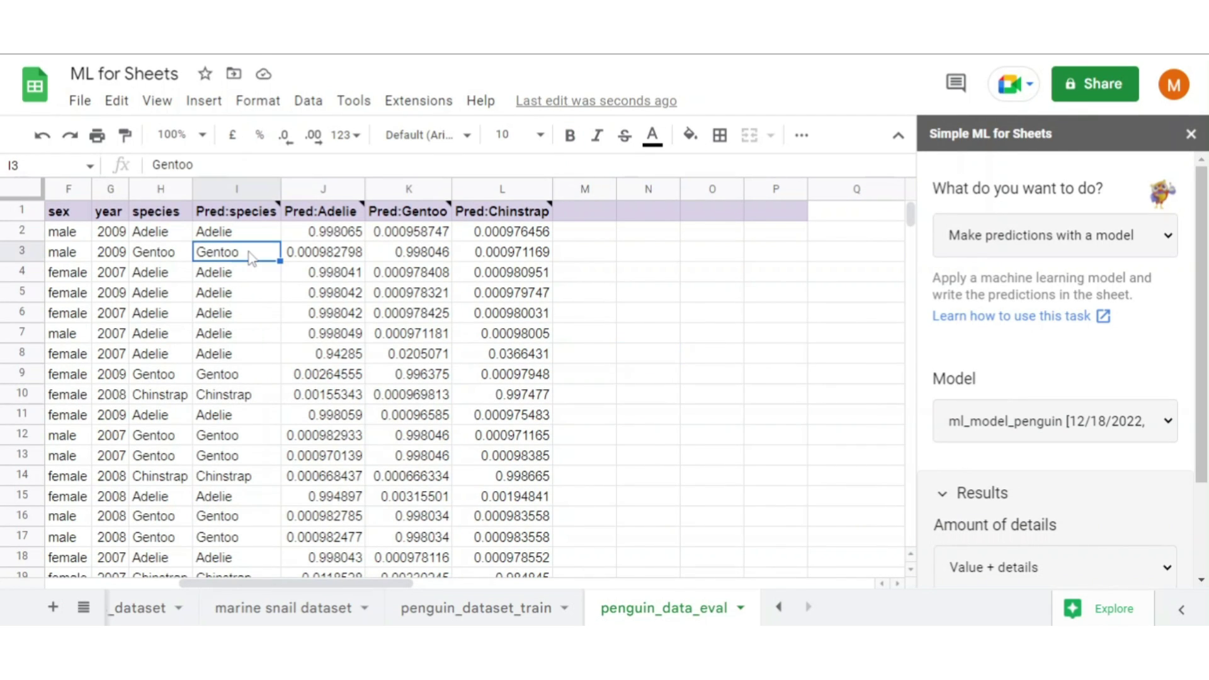
pyautogui.click(388, 260)
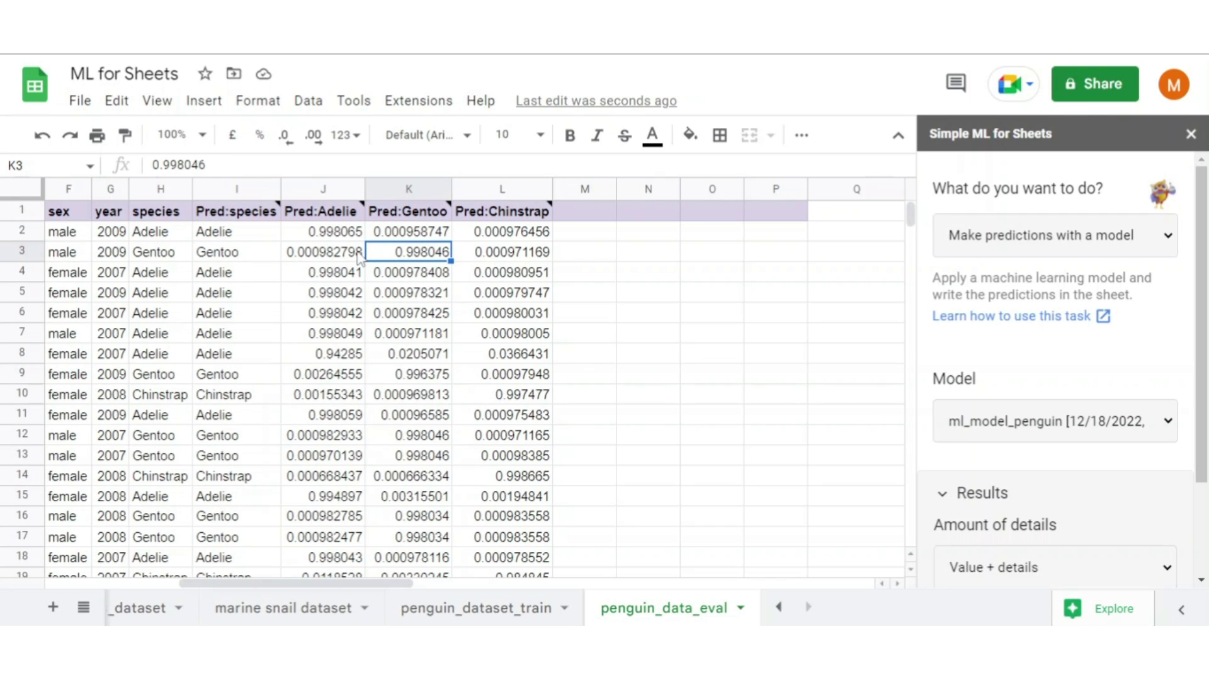
pyautogui.click(358, 259)
pyautogui.click(462, 258)
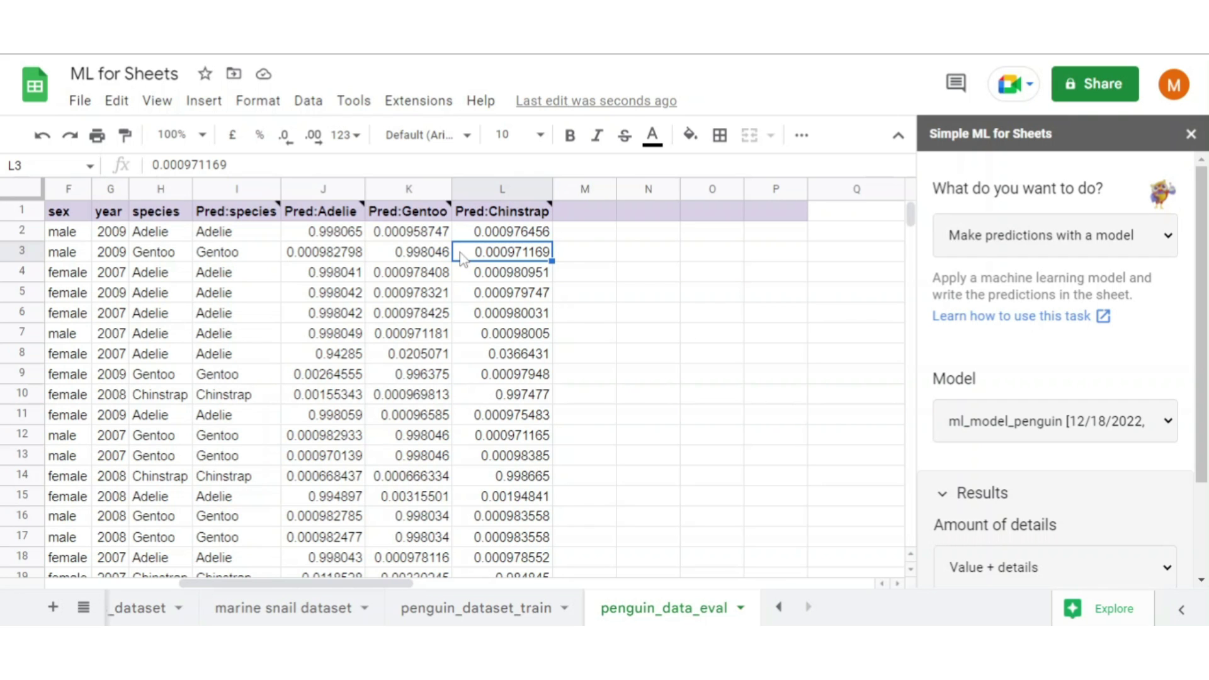
pyautogui.scroll(-1, 462, 258)
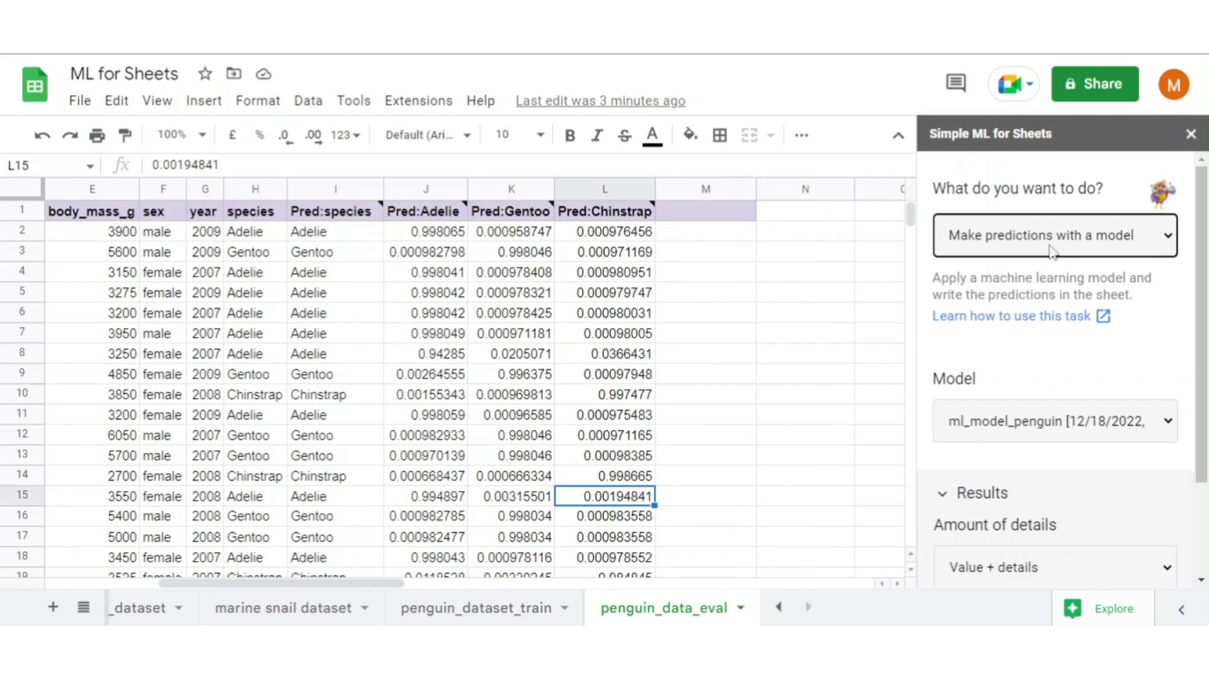
pyautogui.click(1055, 235)
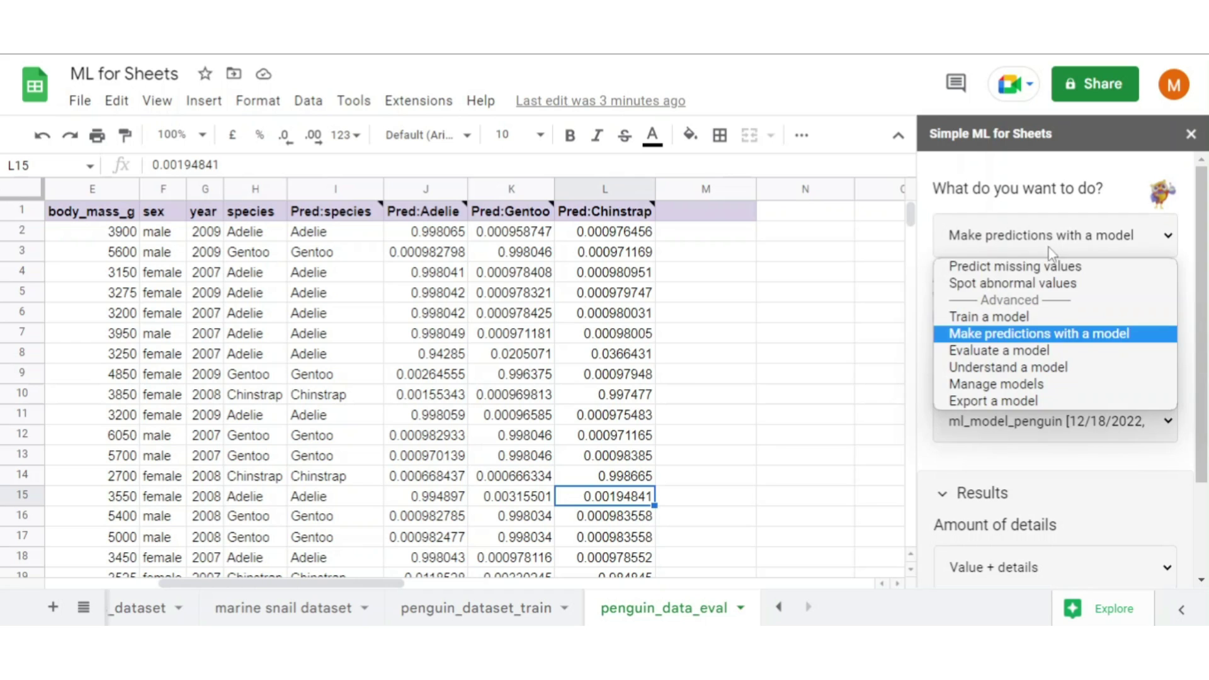
# Run Evaluate a model on ml_model_penguin.
pyautogui.click(1036, 351)
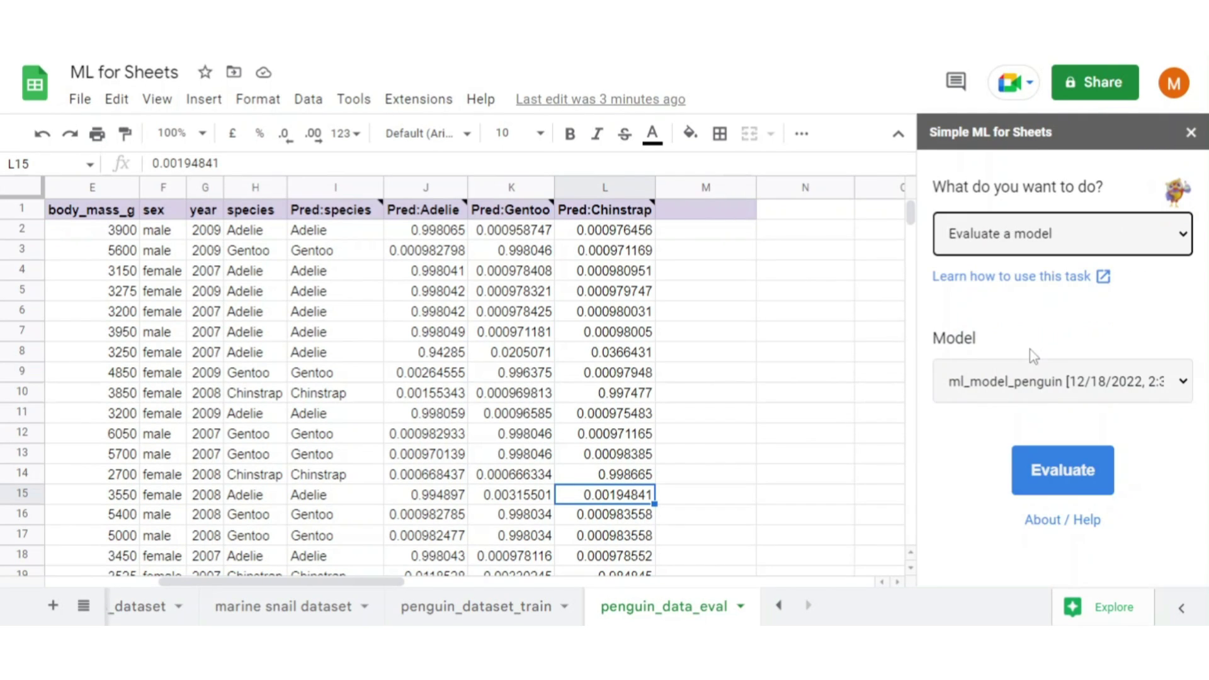
pyautogui.click(1053, 378)
pyautogui.click(985, 413)
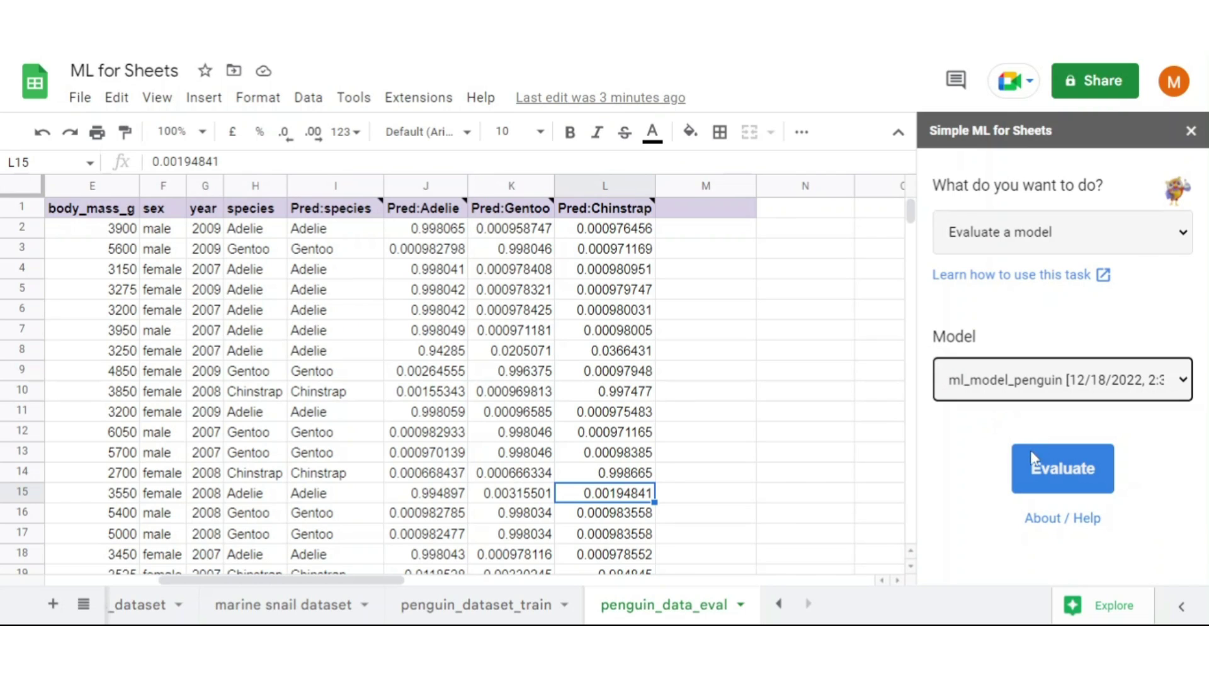
pyautogui.click(1046, 471)
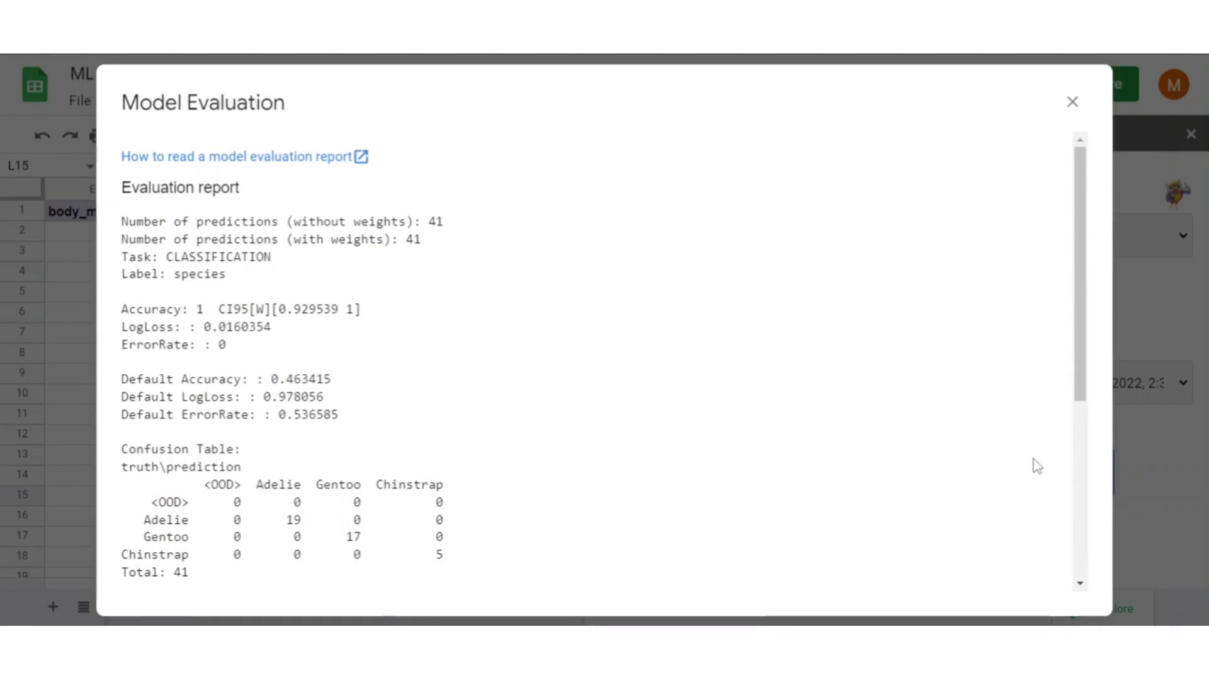
# Review the evaluation report showing accuracy 1 over 41 predictions, then close it.
pyautogui.scroll(-2, 709, 372)
pyautogui.scroll(2, 710, 371)
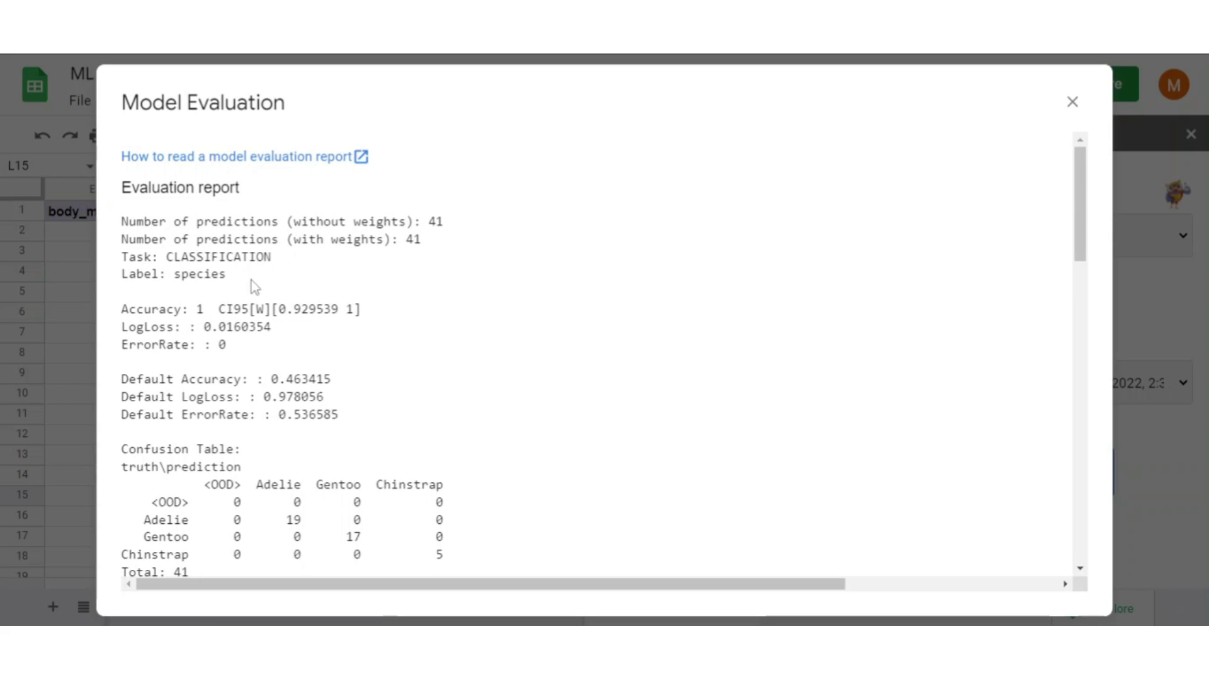
pyautogui.scroll(-15, 321, 296)
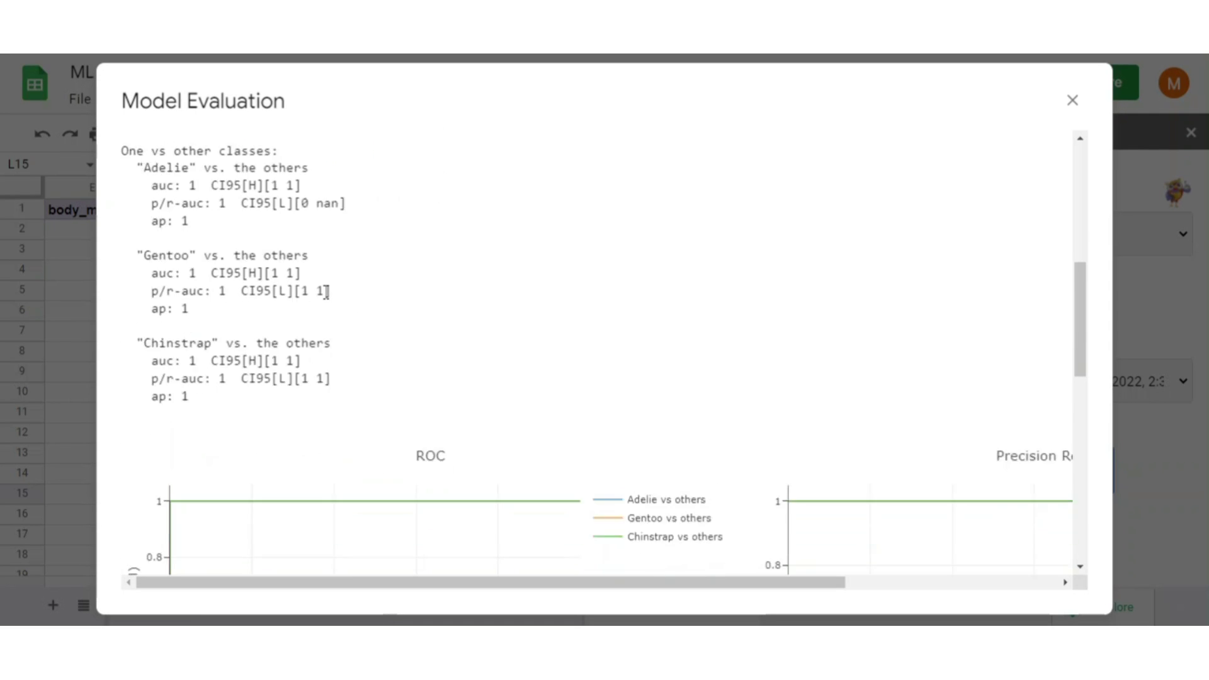
pyautogui.hscroll(5, 755, 422)
pyautogui.scroll(3, 755, 422)
pyautogui.scroll(-2, 756, 422)
pyautogui.scroll(-5, 755, 422)
pyautogui.moveTo(608, 594); pyautogui.dragTo(359, 575)
pyautogui.click(1072, 100)
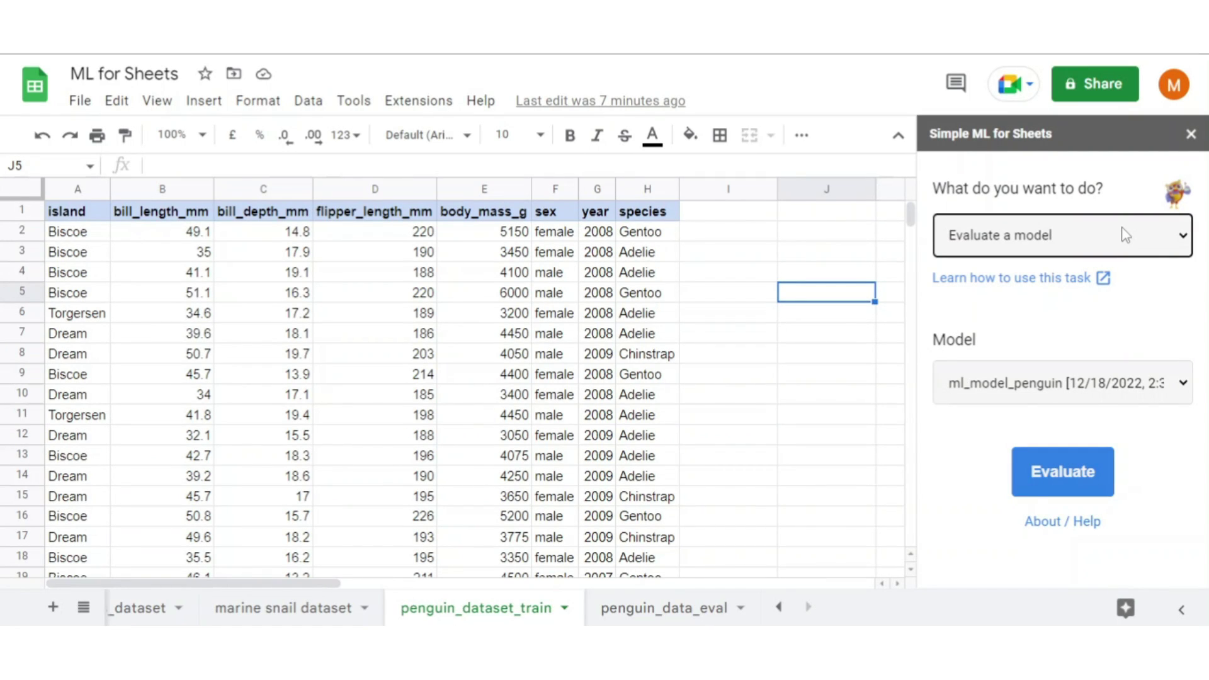
# Generate a Model Understanding report for ml_model_penguin with Include sheet data ticked.
pyautogui.click(1124, 234)
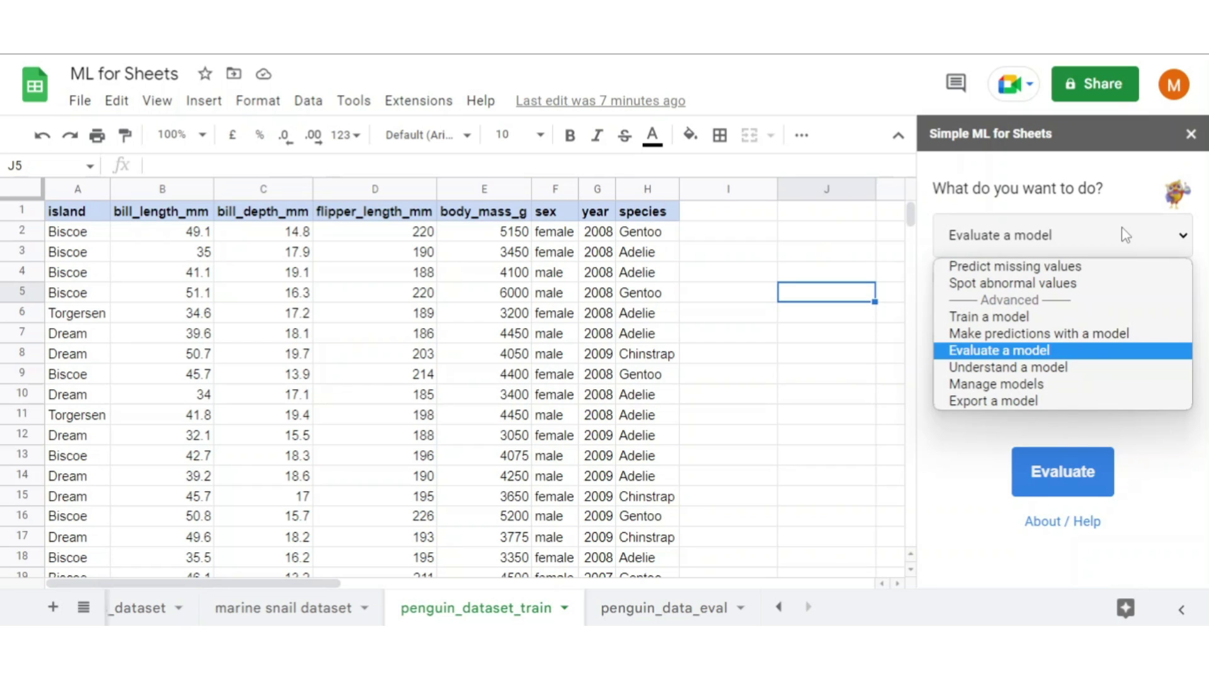
pyautogui.click(1054, 371)
pyautogui.scroll(-2, 1033, 321)
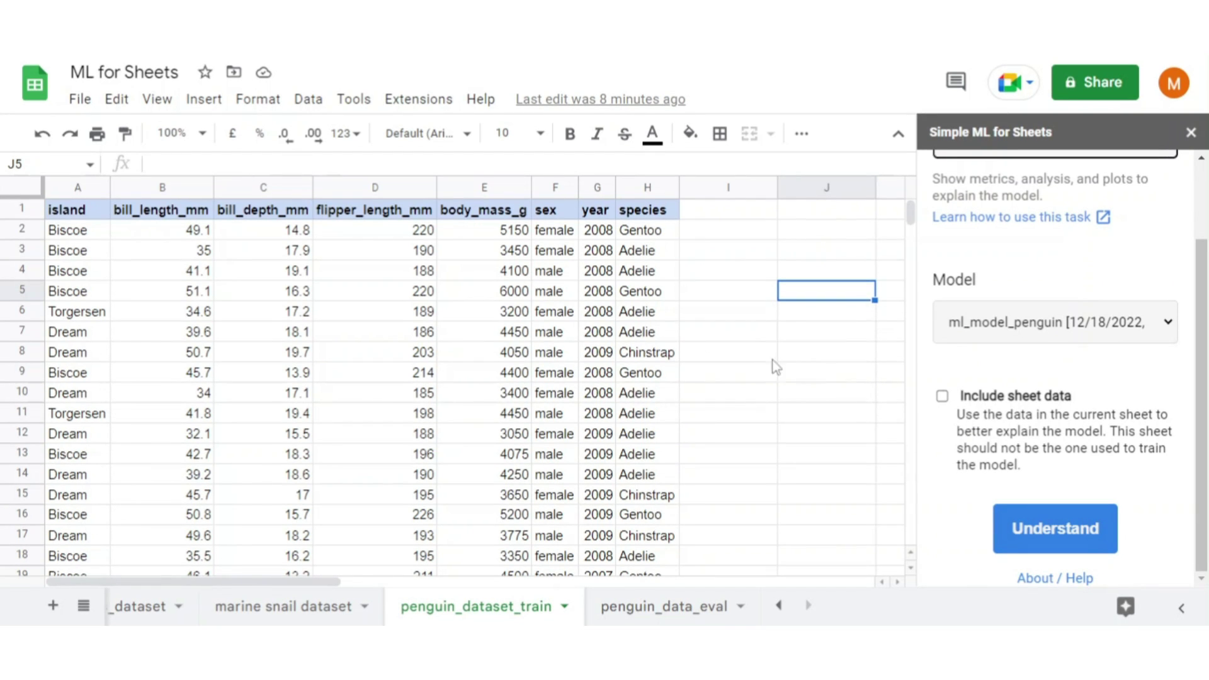
pyautogui.click(942, 396)
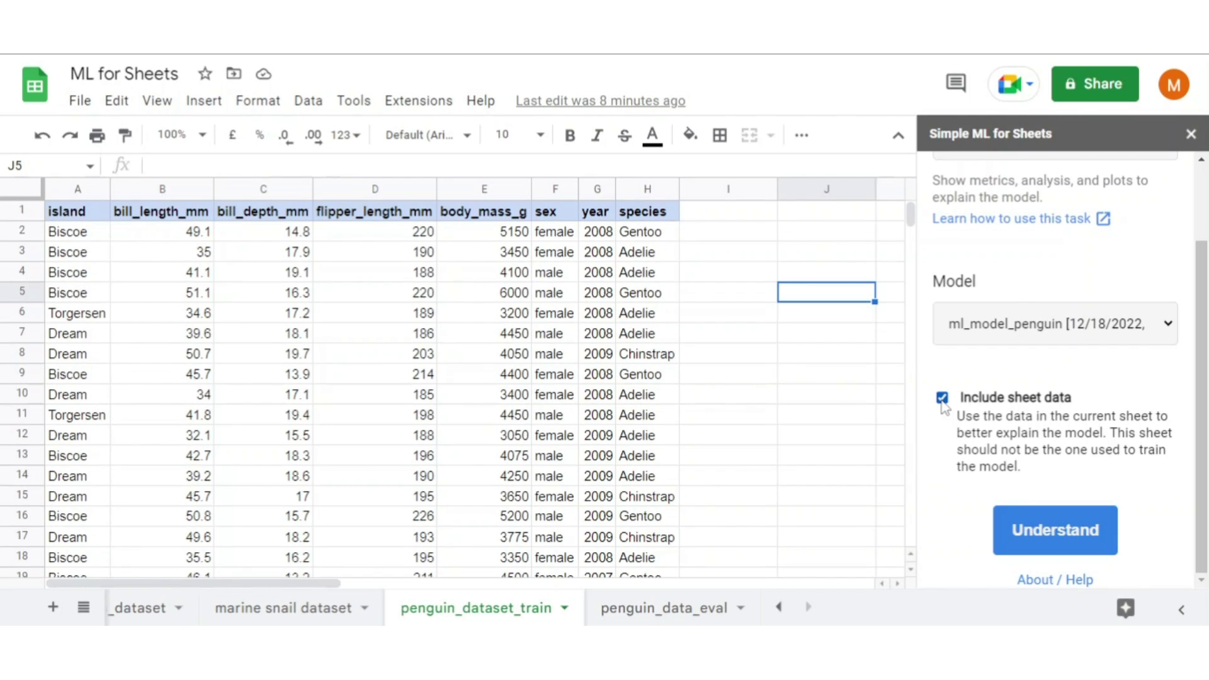
pyautogui.click(1061, 513)
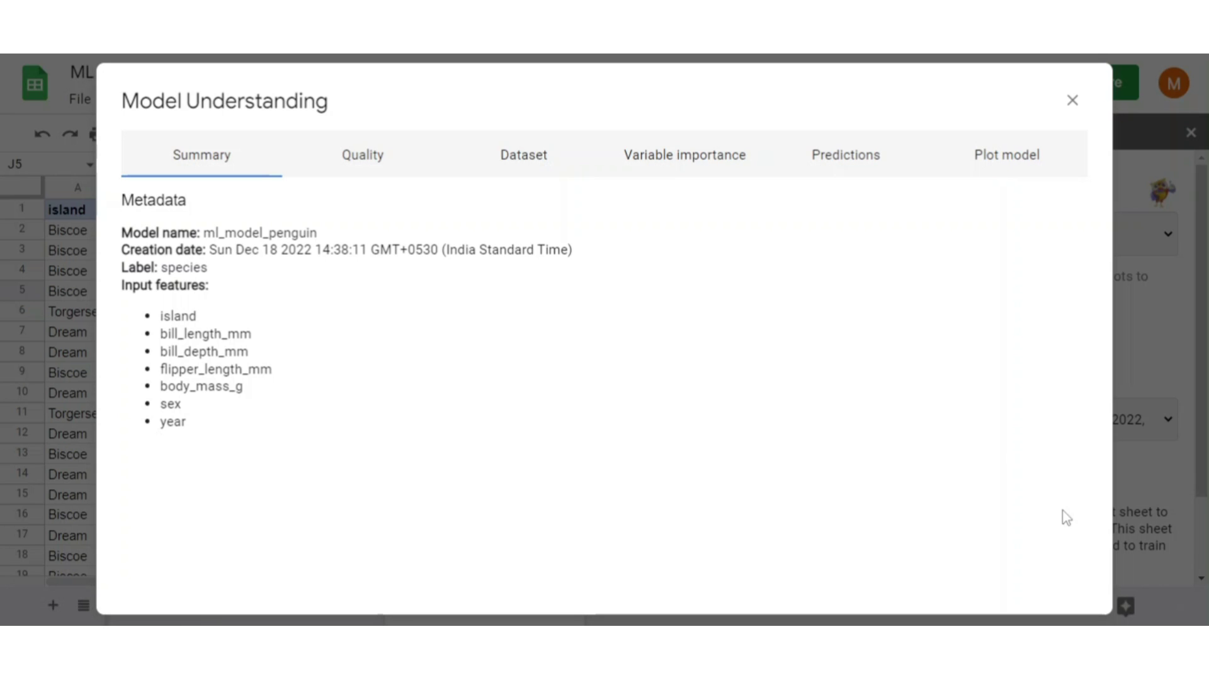
# Browse the model quality and Dataset tabs, then show the Variable importance rankings.
pyautogui.click(371, 157)
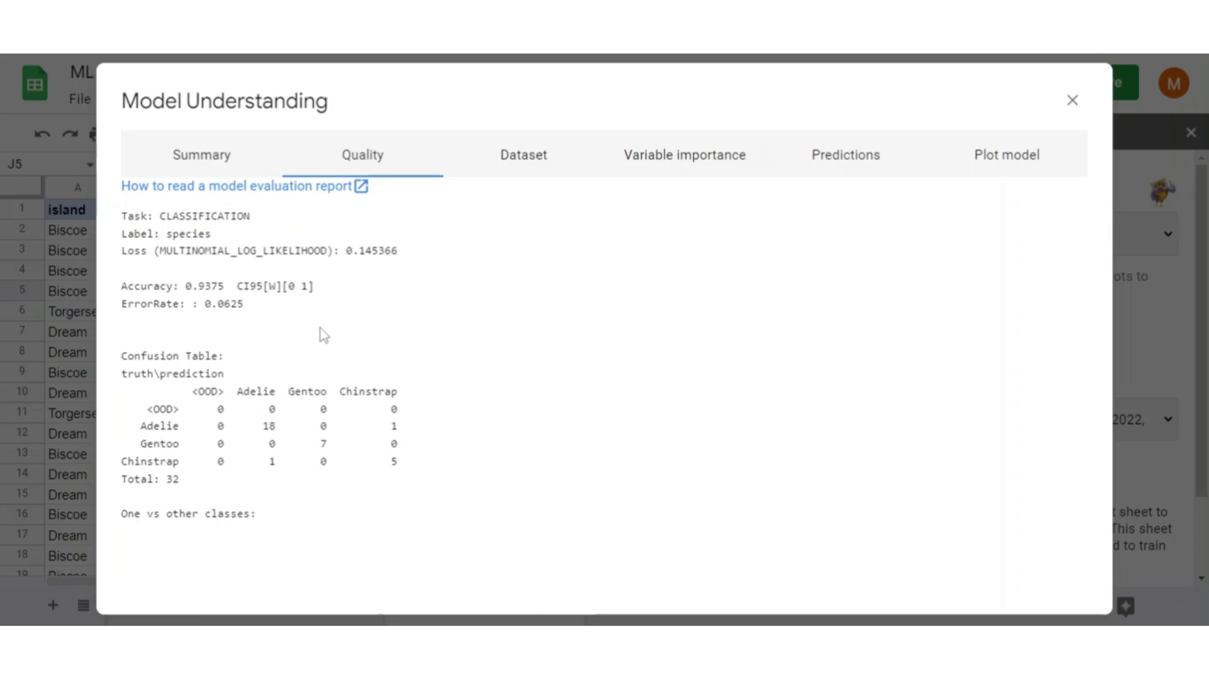
pyautogui.click(532, 162)
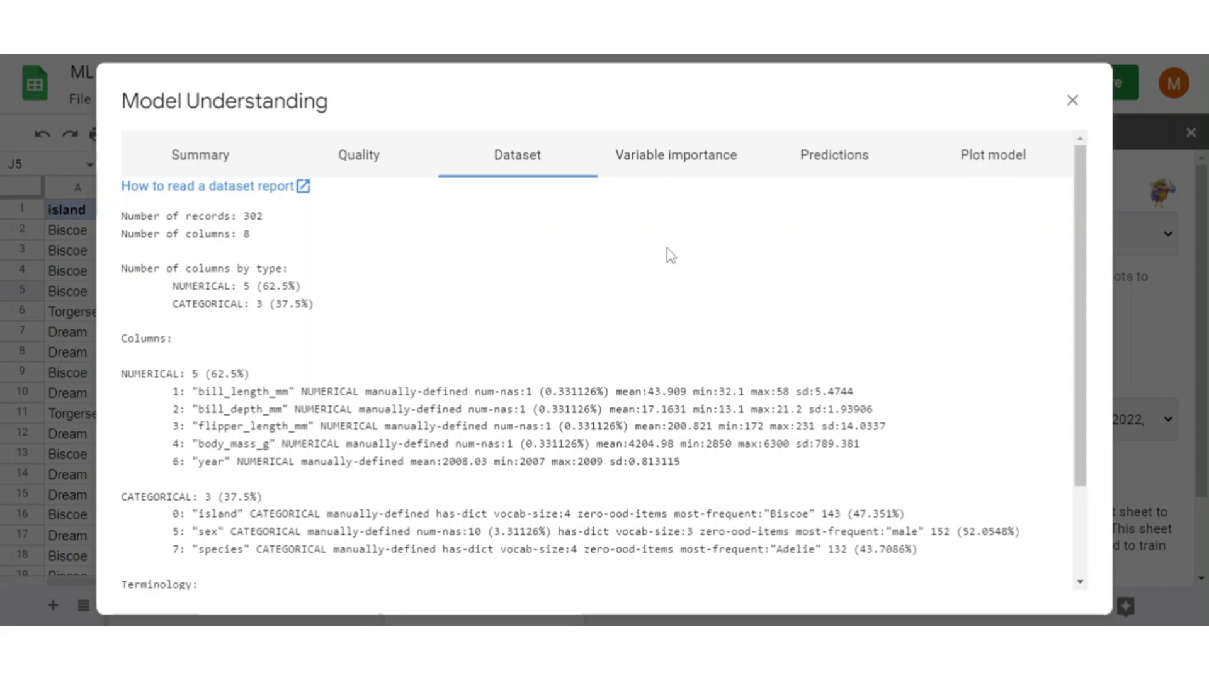
pyautogui.scroll(-2, 669, 248)
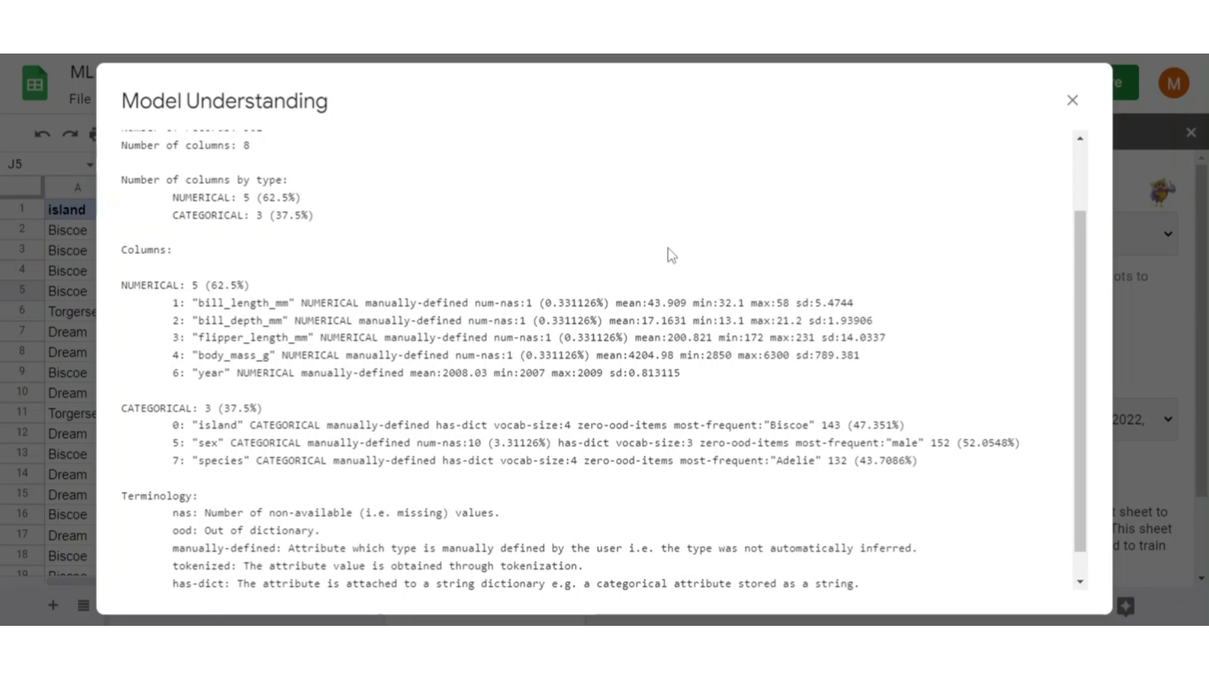
pyautogui.scroll(2, 672, 255)
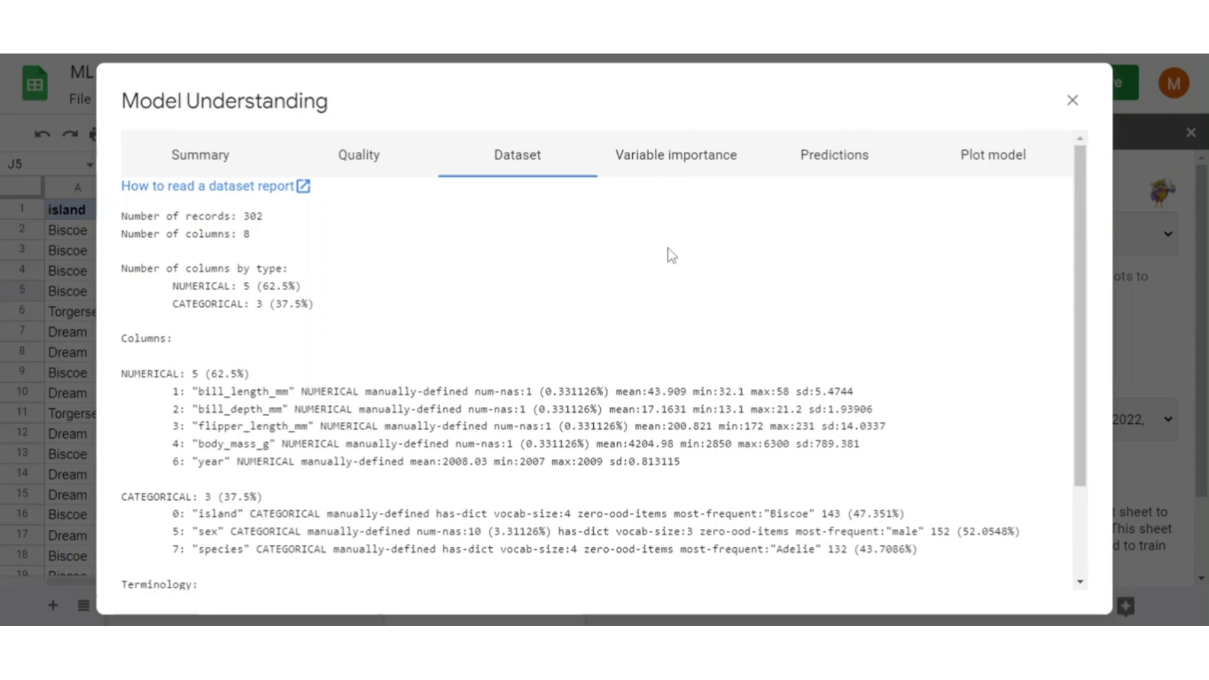
pyautogui.scroll(-2, 672, 255)
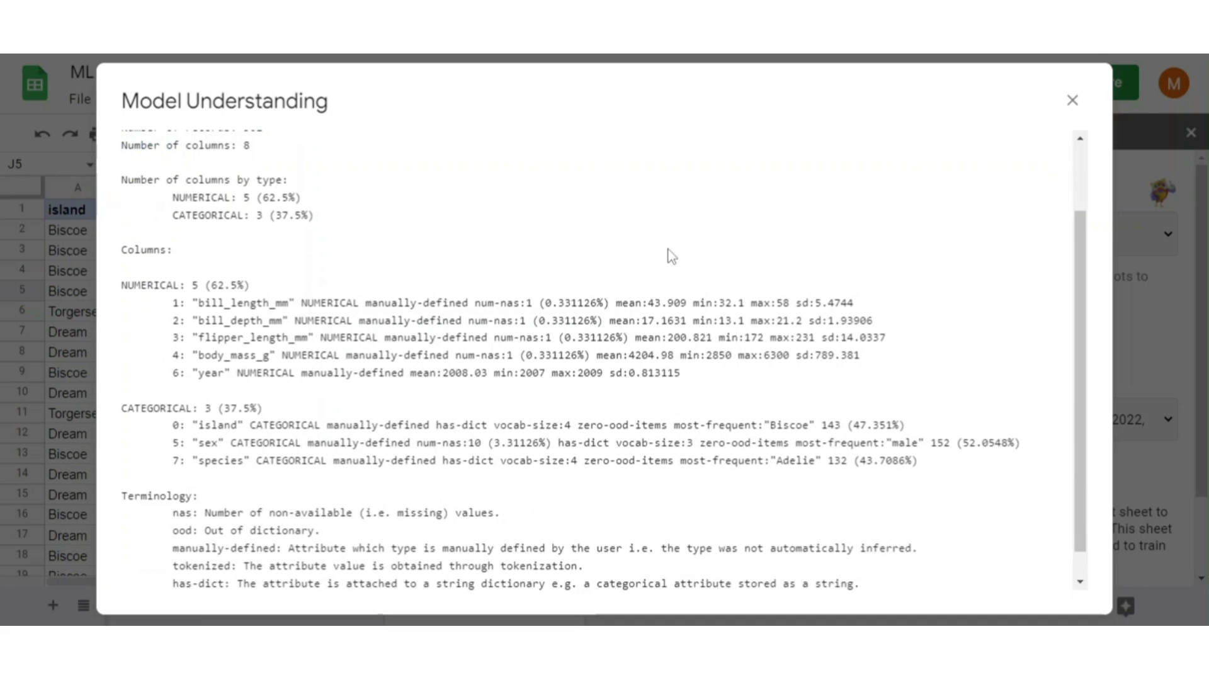
pyautogui.scroll(-1, 671, 255)
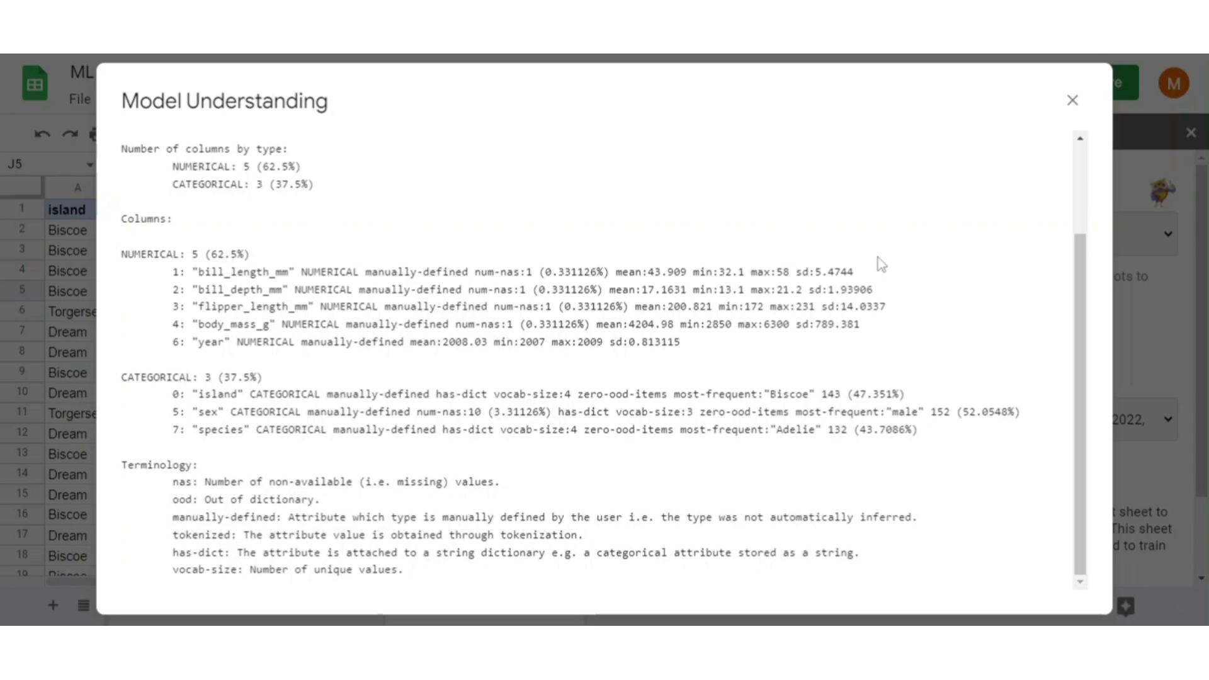
pyautogui.scroll(5, 881, 263)
pyautogui.click(676, 156)
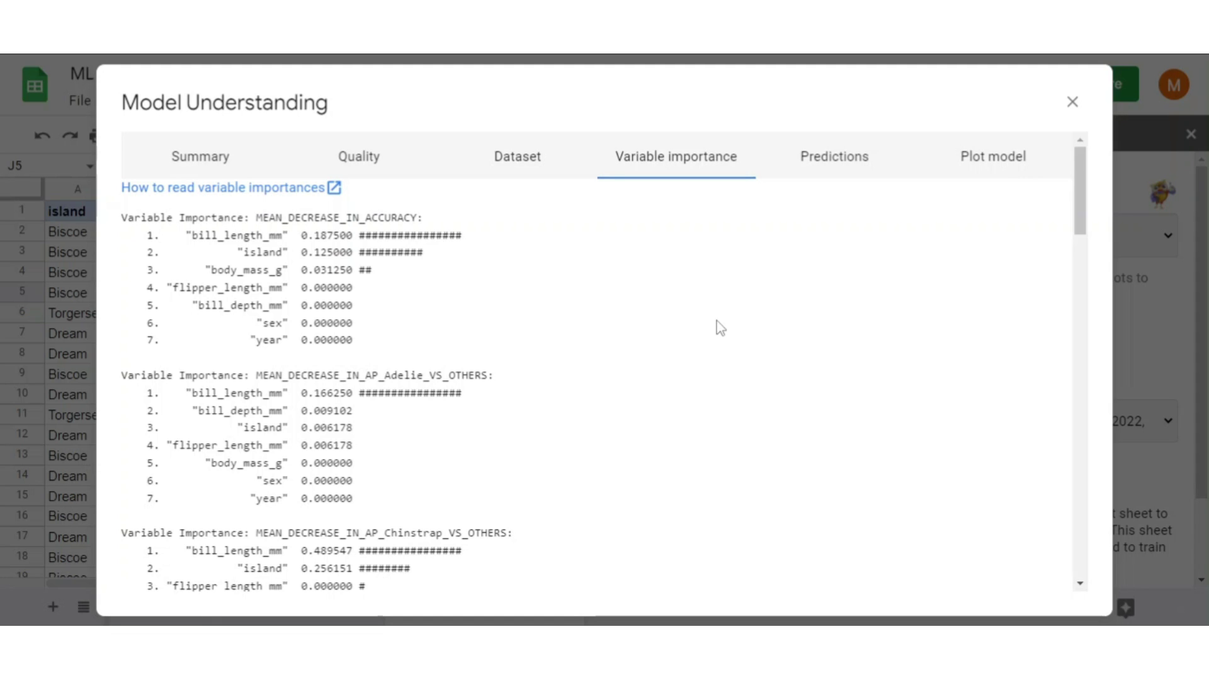
# Scroll through the Predictions tab's dependence plots, then check the Plot model page.
pyautogui.scroll(-2, 717, 321)
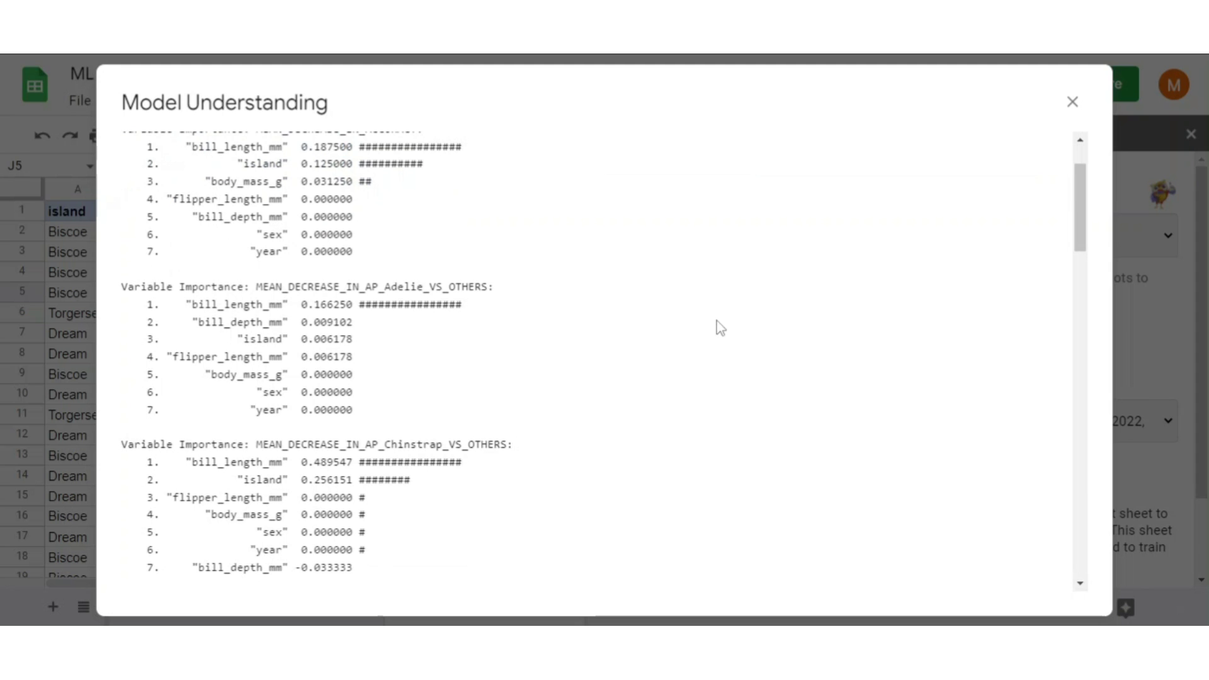
pyautogui.scroll(2, 717, 320)
pyautogui.click(839, 165)
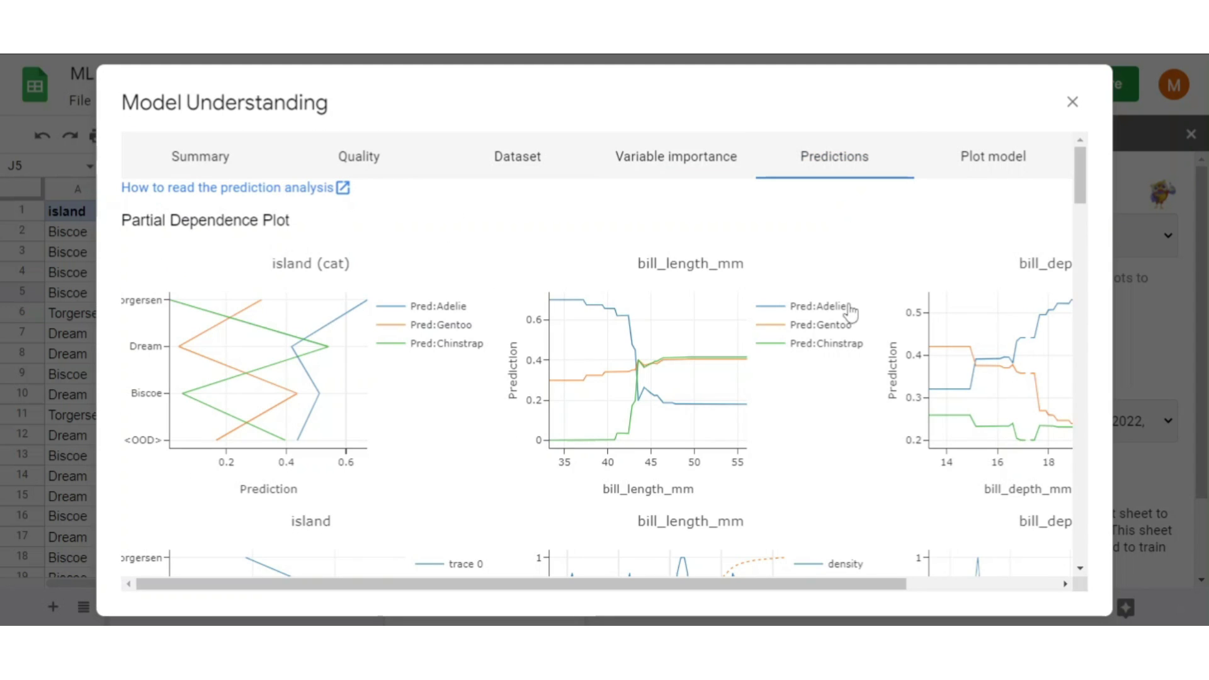
pyautogui.moveTo(687, 584); pyautogui.dragTo(648, 521)
pyautogui.scroll(-5, 654, 523)
pyautogui.scroll(-3, 652, 519)
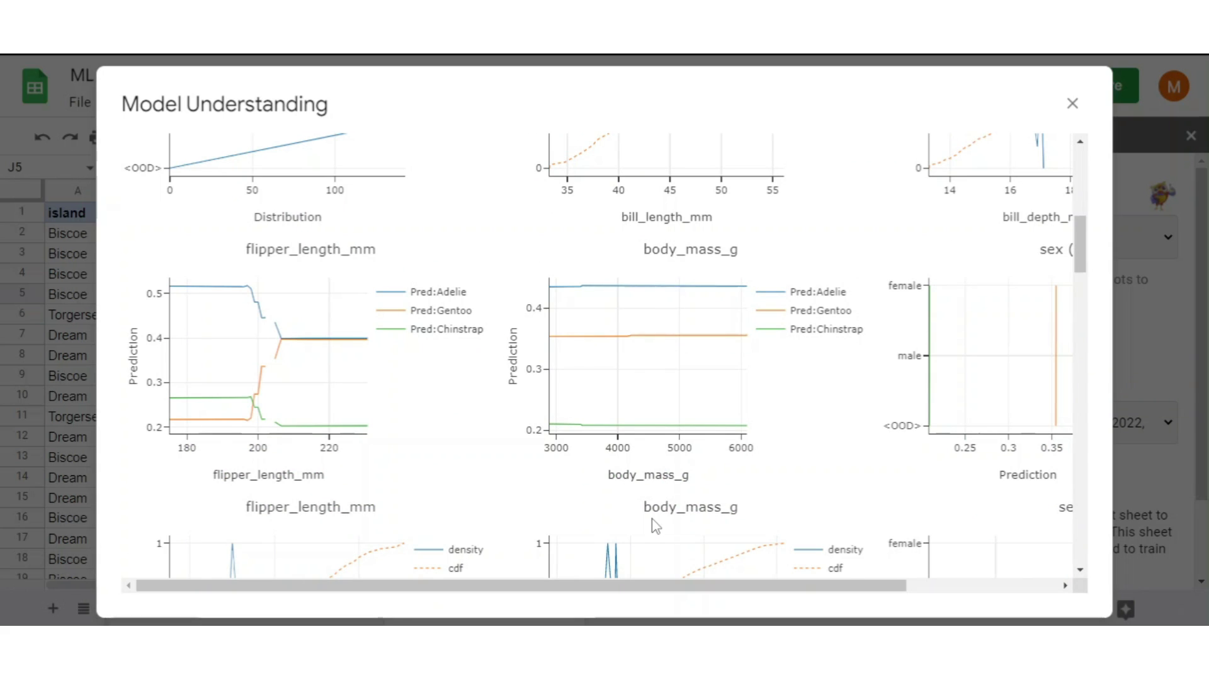
pyautogui.scroll(-6, 652, 519)
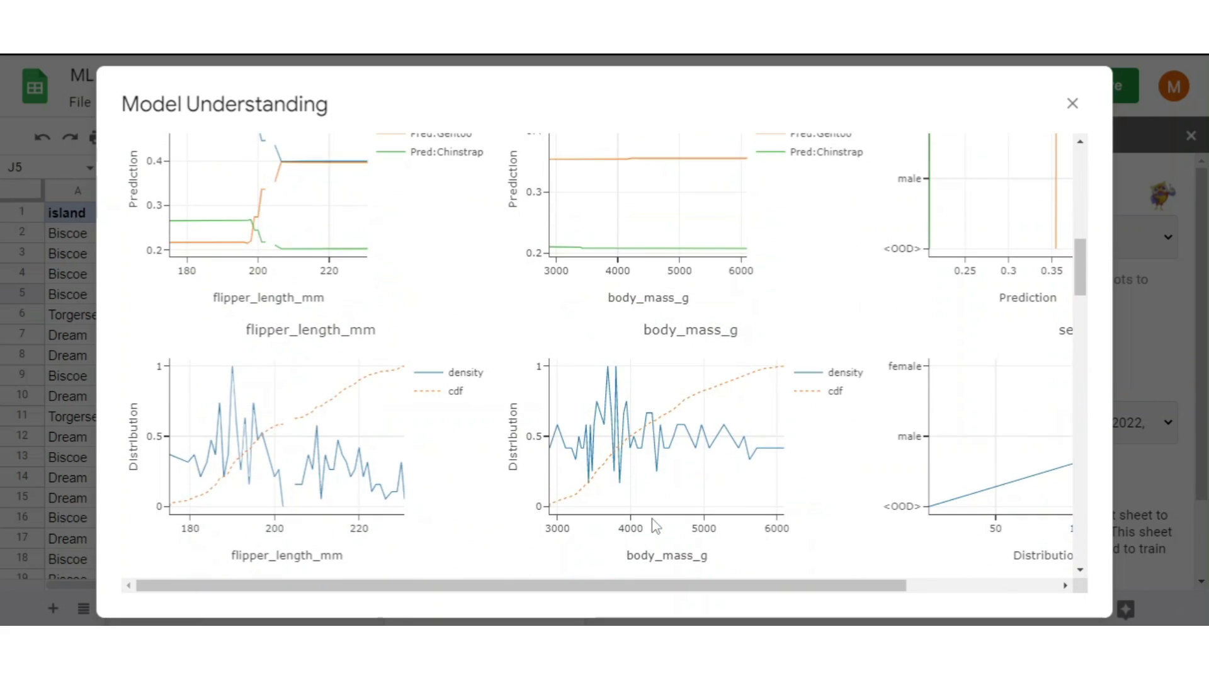
pyautogui.scroll(-5, 652, 519)
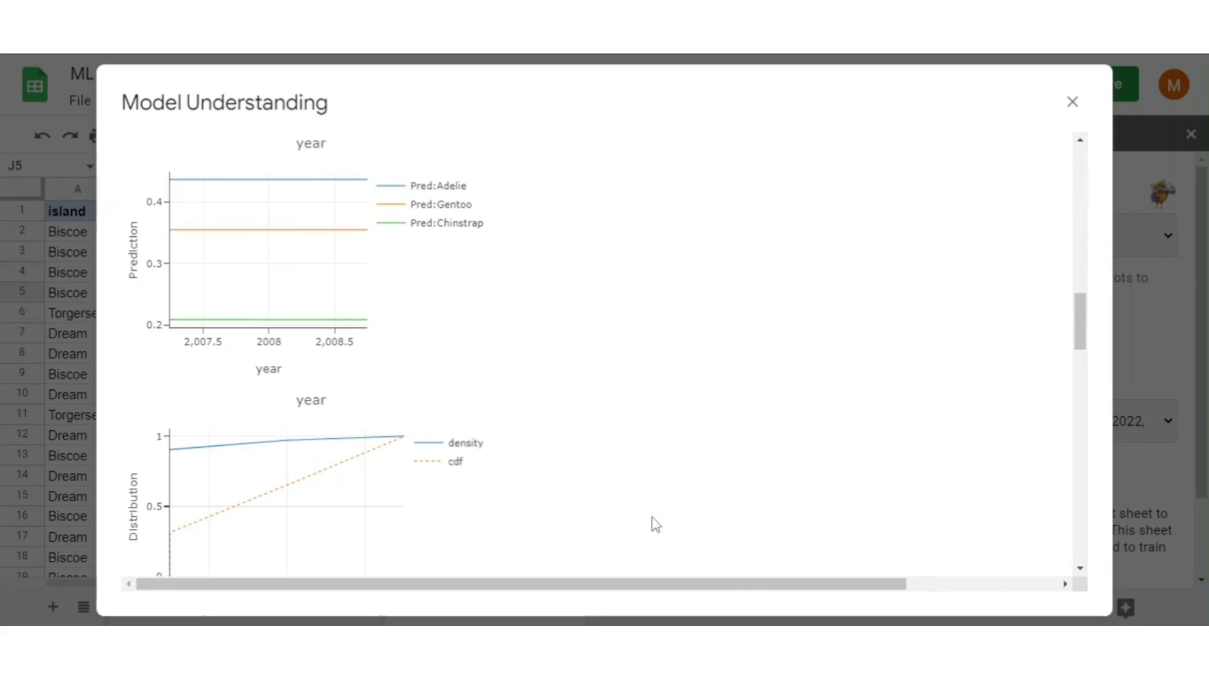
pyautogui.scroll(-5, 655, 524)
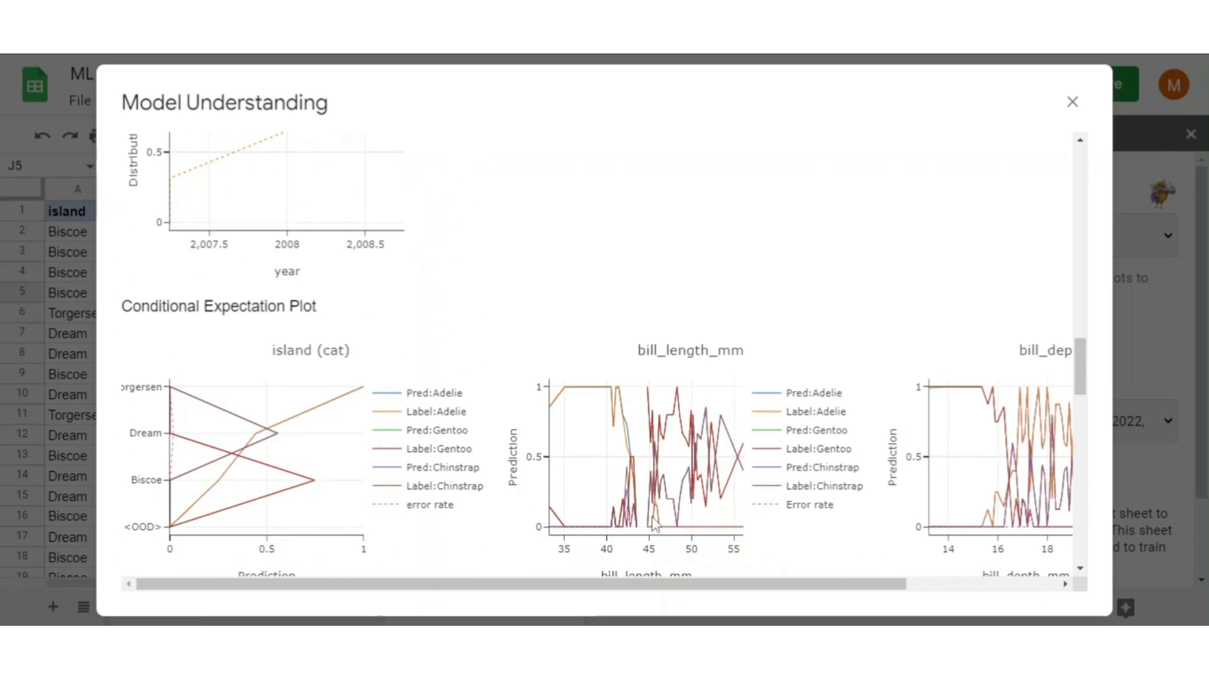
pyautogui.scroll(-1, 655, 524)
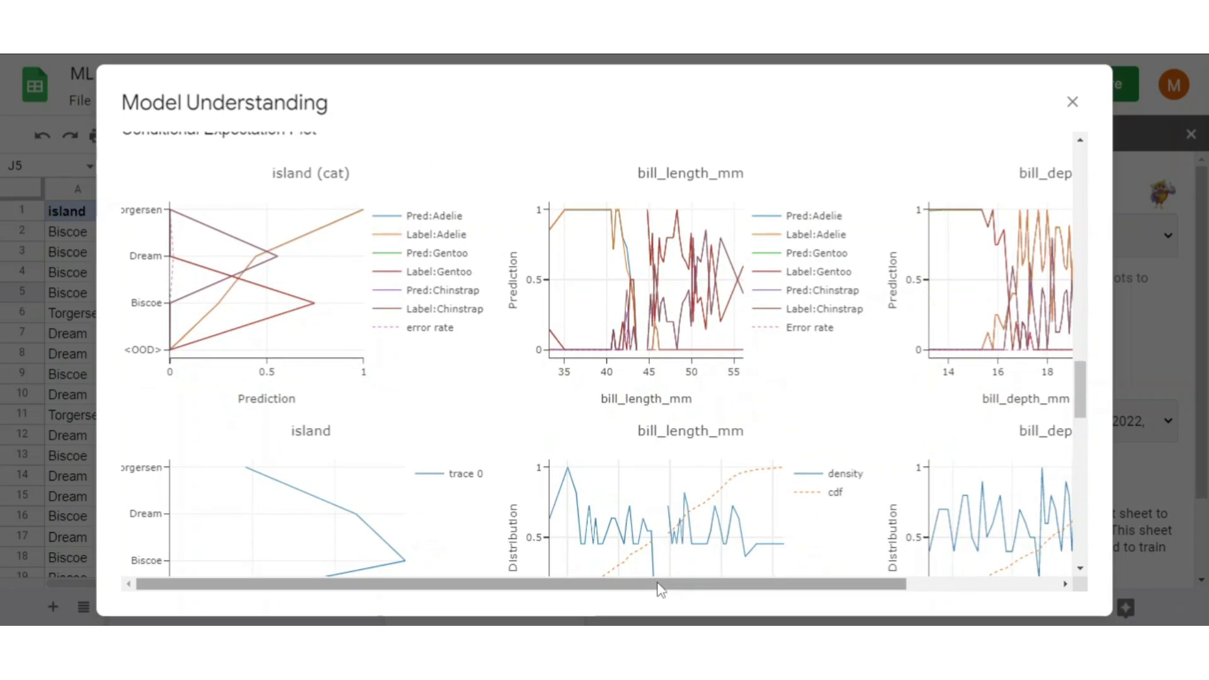
pyautogui.moveTo(658, 584); pyautogui.dragTo(734, 586)
pyautogui.click(1009, 173)
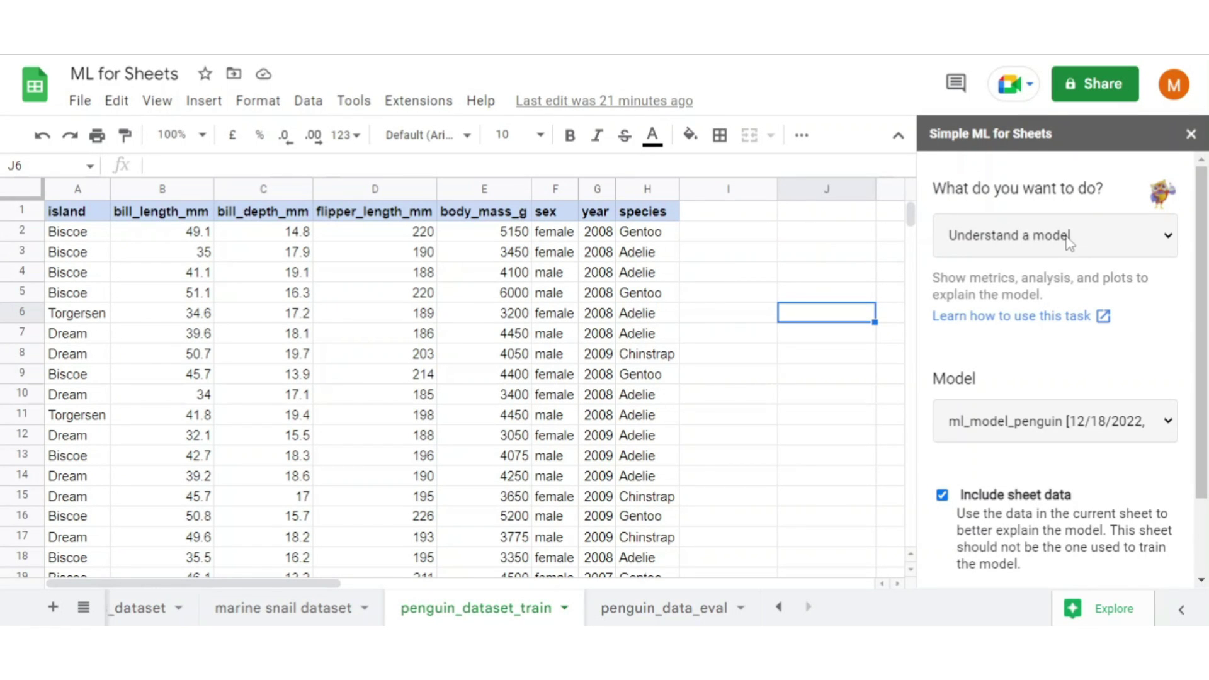
# Look over the Manage models options for the saved model.
pyautogui.click(1069, 244)
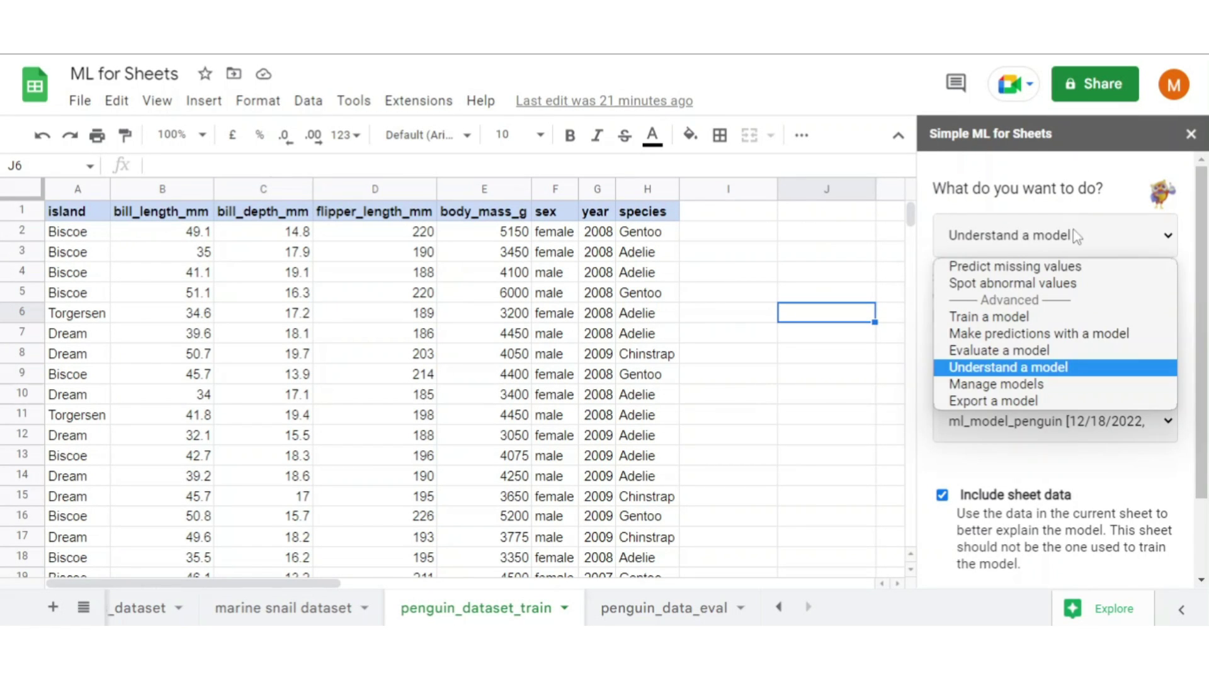
pyautogui.click(1068, 385)
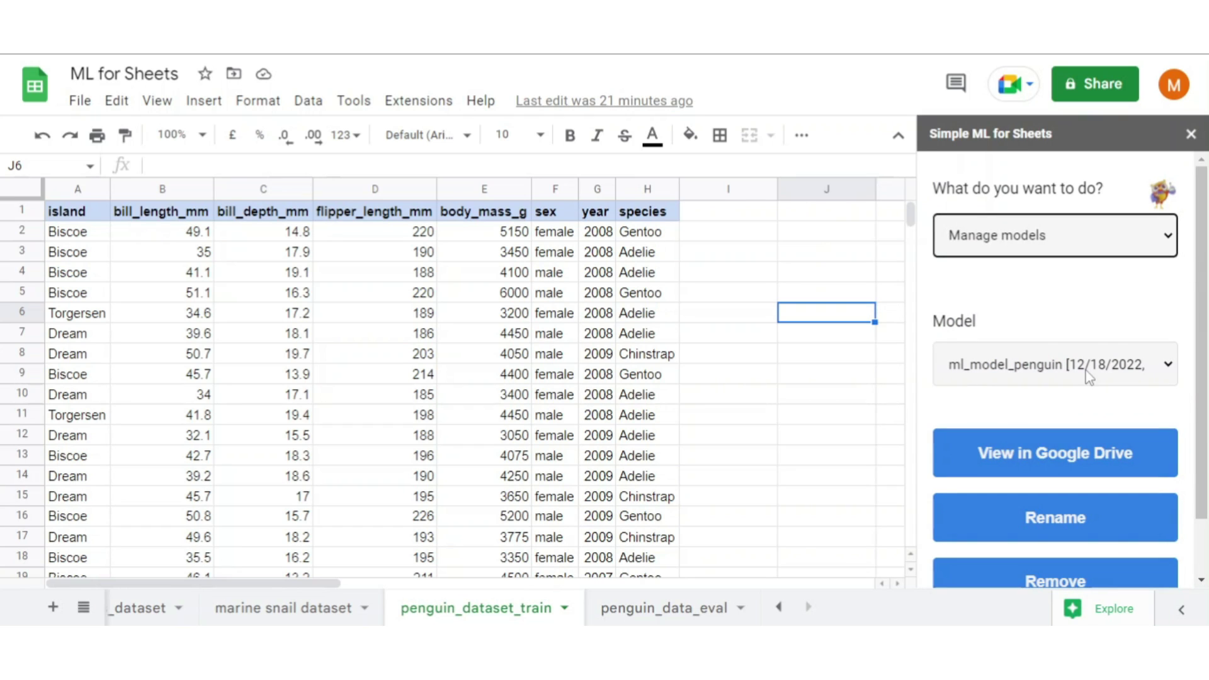
pyautogui.scroll(-1, 1118, 395)
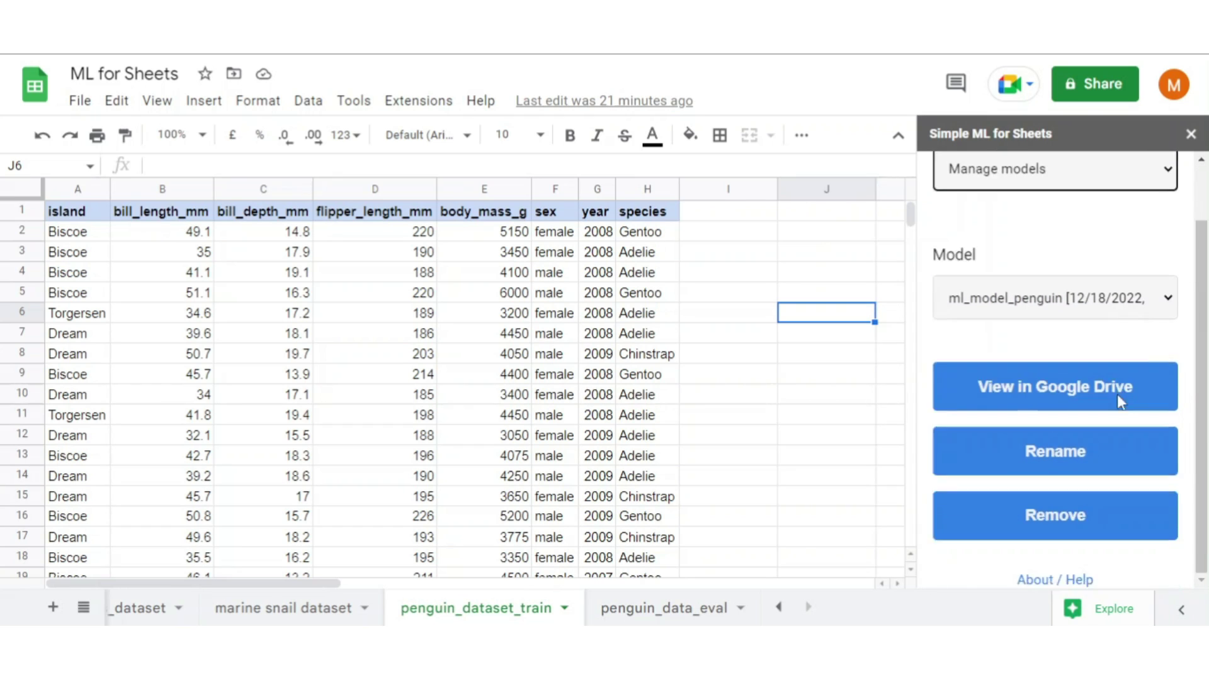
pyautogui.press('Tab')
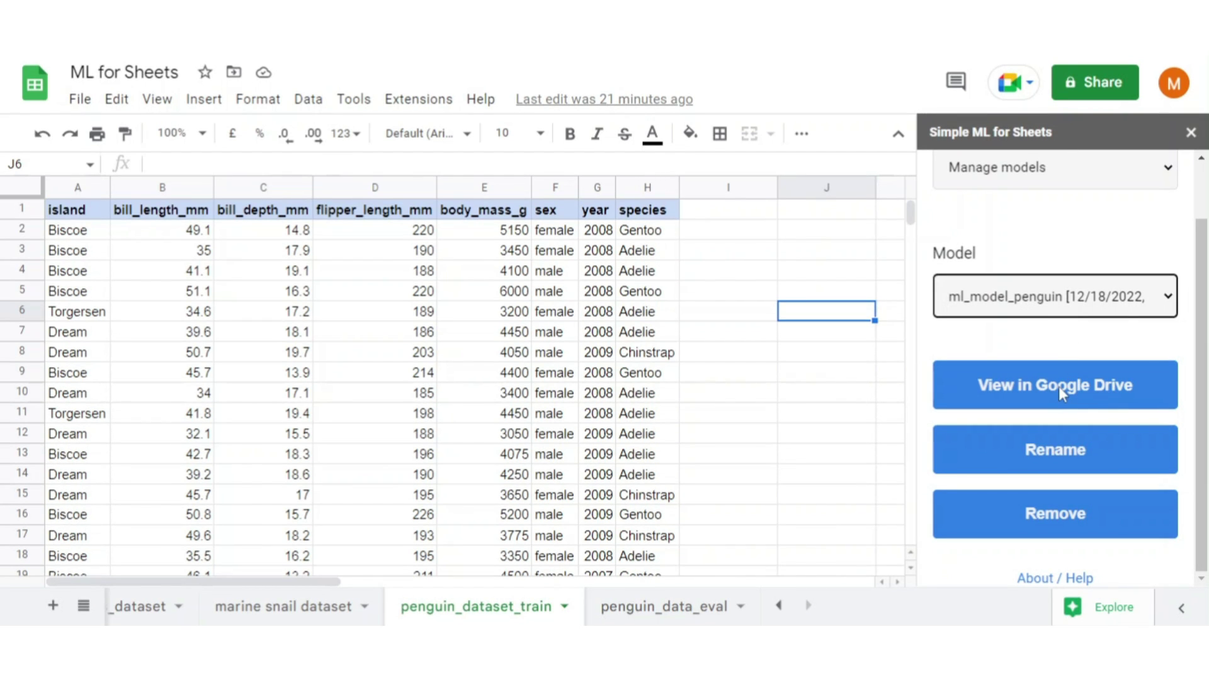
pyautogui.press('Tab')
pyautogui.scroll(1, 1070, 403)
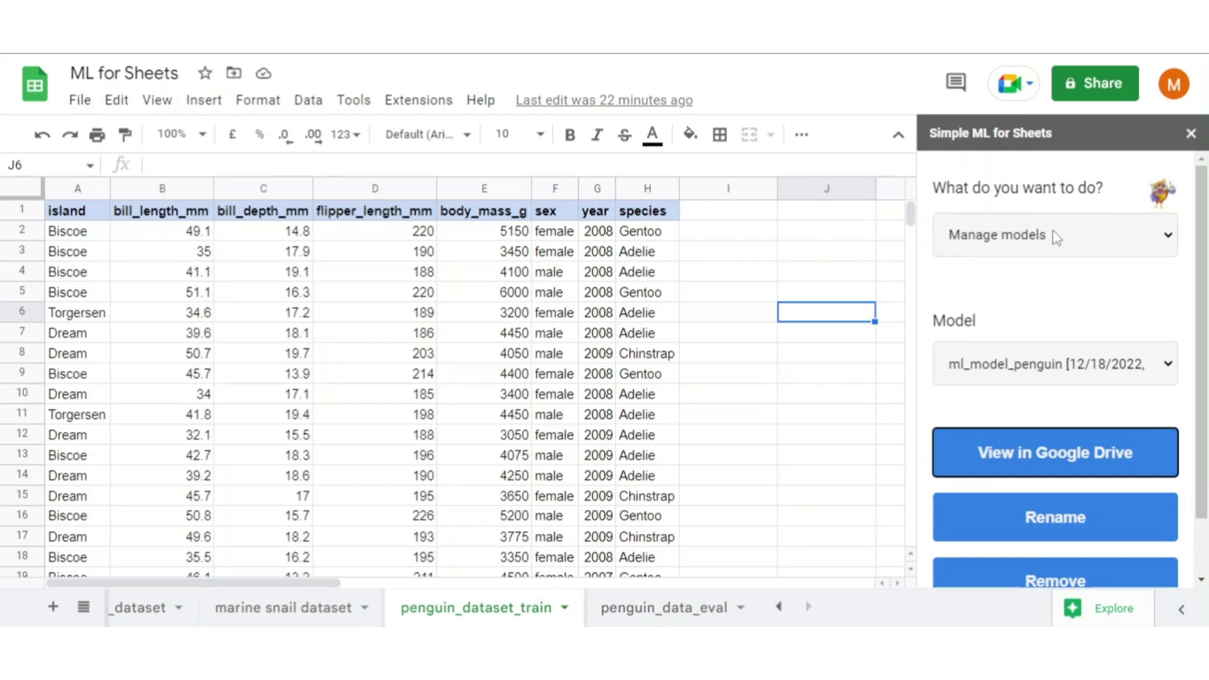
# Export ml_model_penguin with Google Colab as the destination.
pyautogui.click(1055, 237)
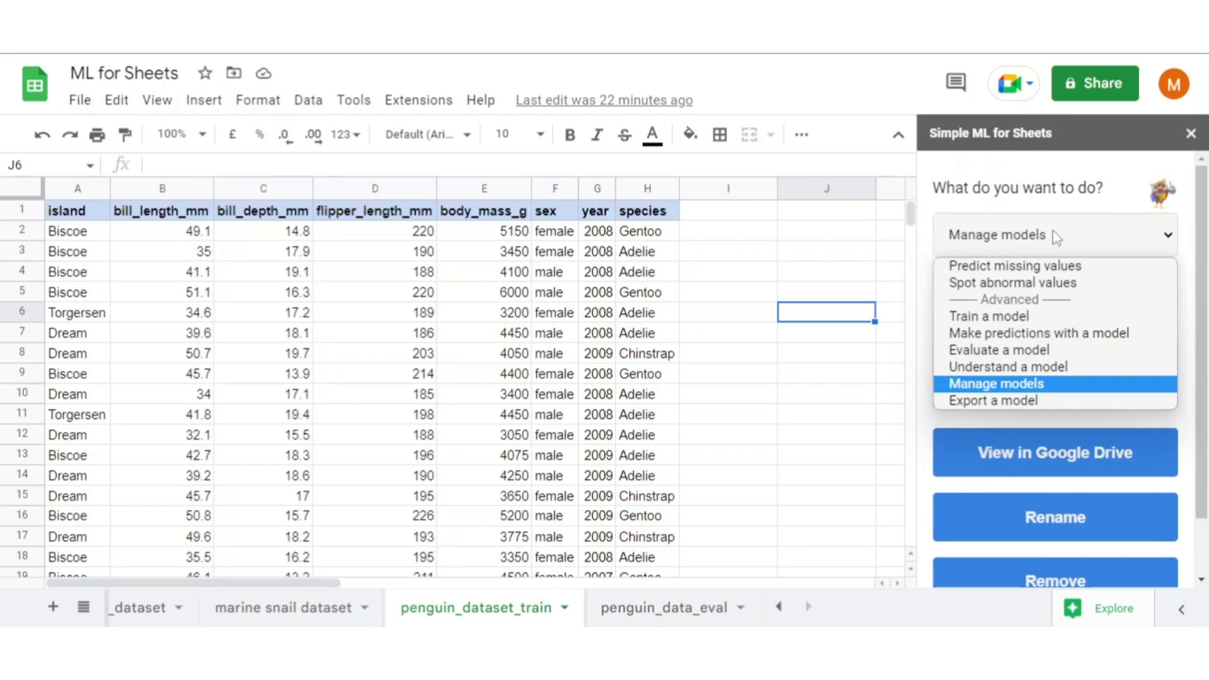
pyautogui.click(1032, 401)
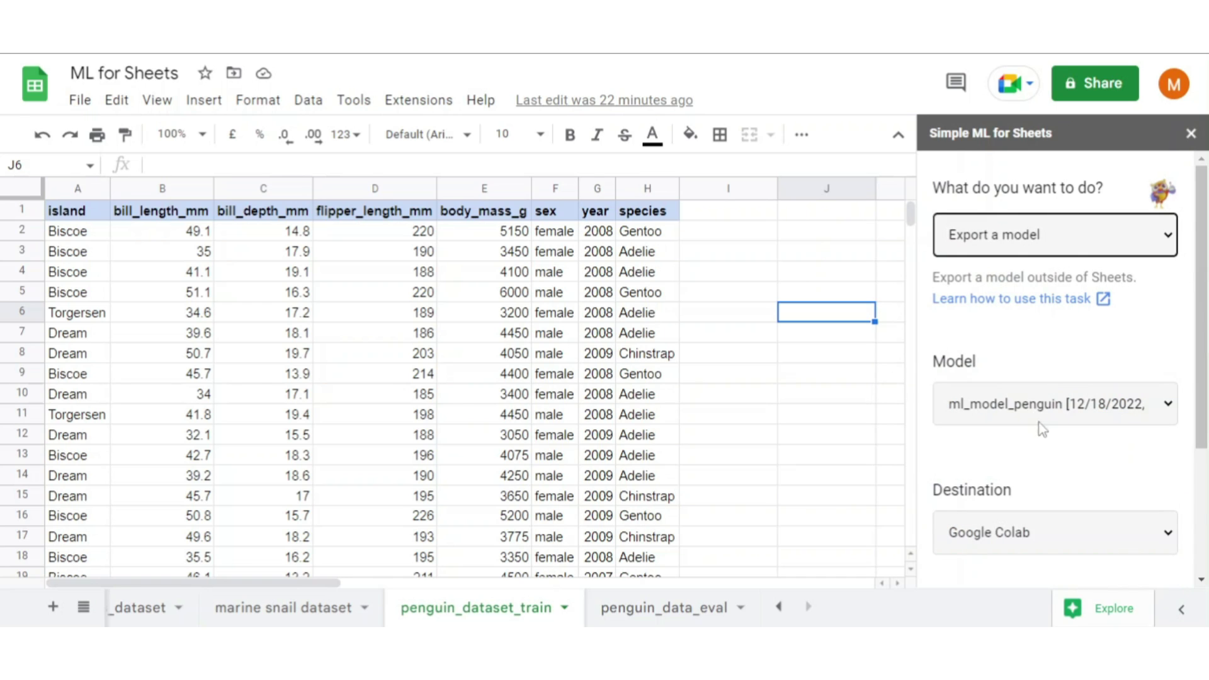
pyautogui.click(1031, 403)
pyautogui.click(1033, 403)
pyautogui.scroll(-3, 1023, 378)
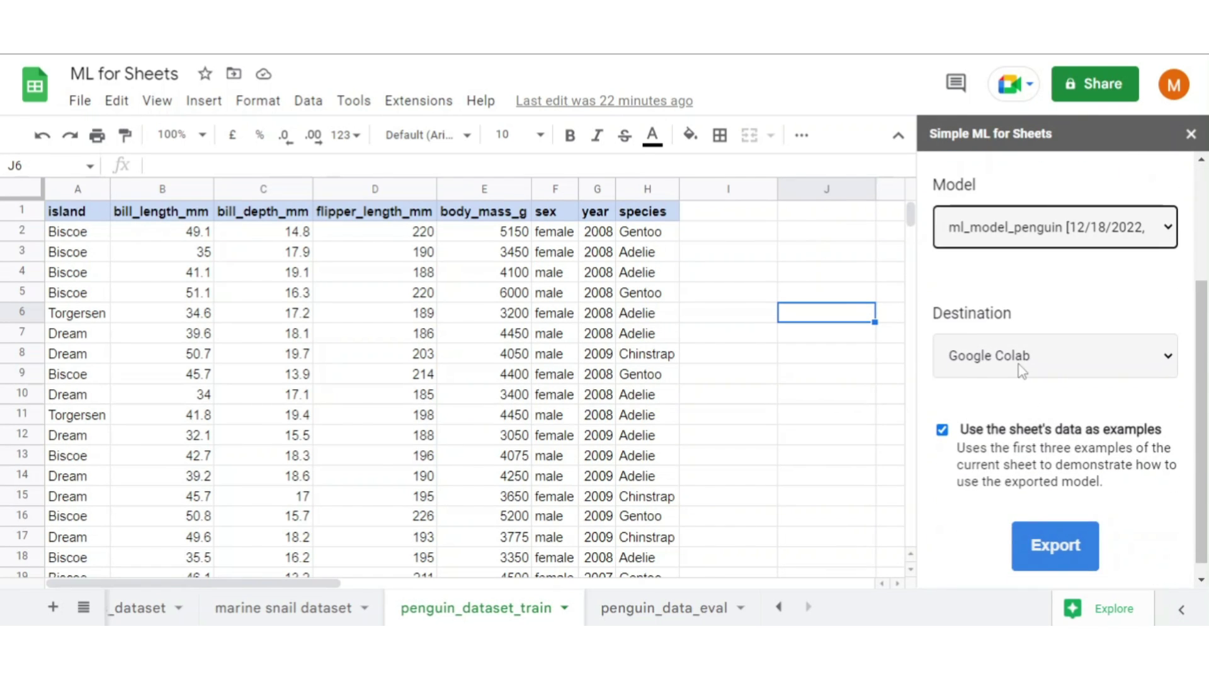
pyautogui.click(1021, 370)
pyautogui.click(1021, 371)
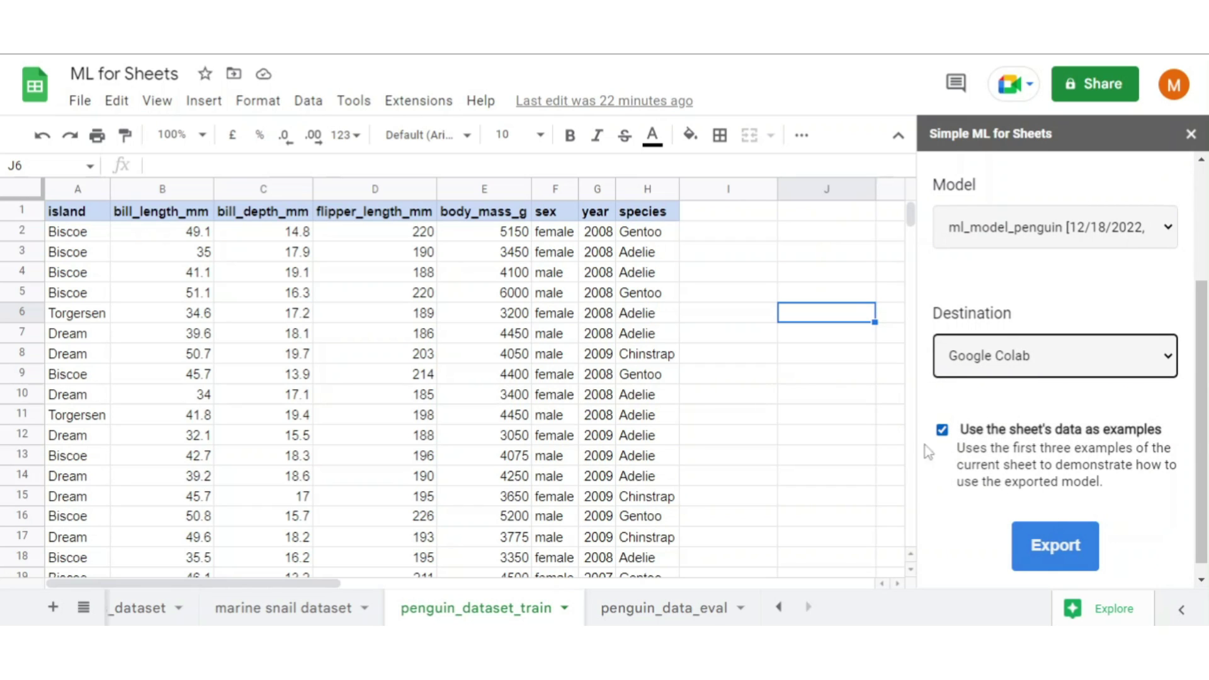
pyautogui.click(1077, 546)
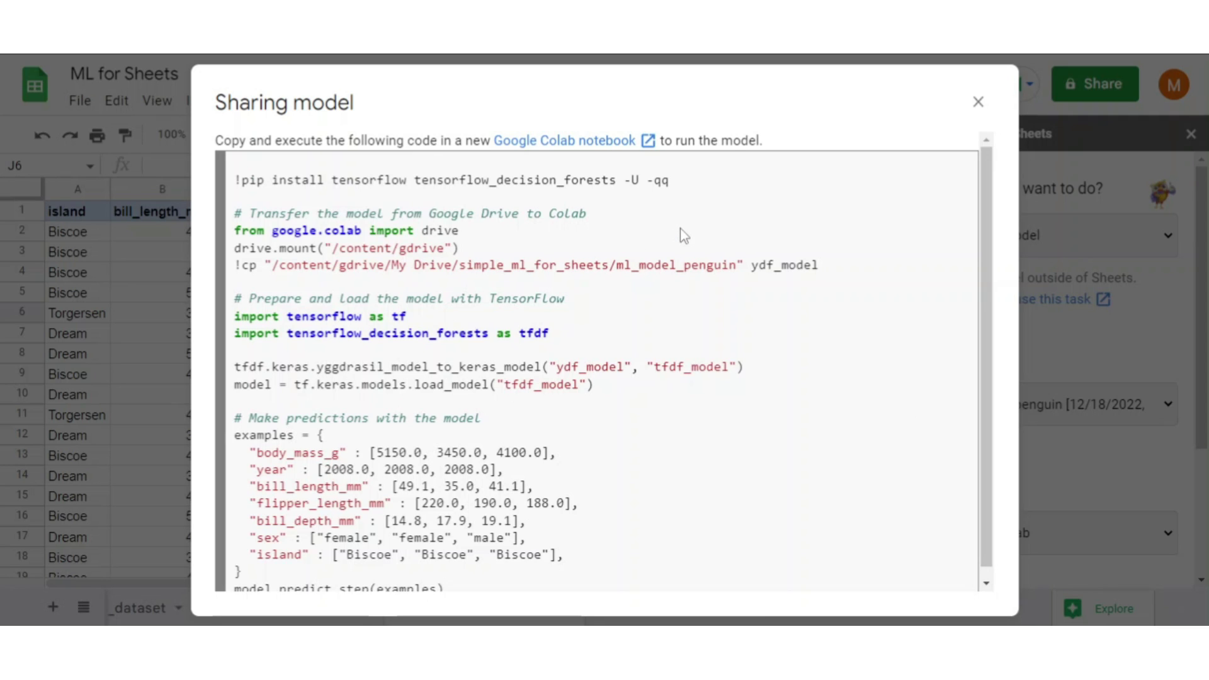
# Review the generated Colab code in the Sharing model dialog.
pyautogui.scroll(-1, 652, 238)
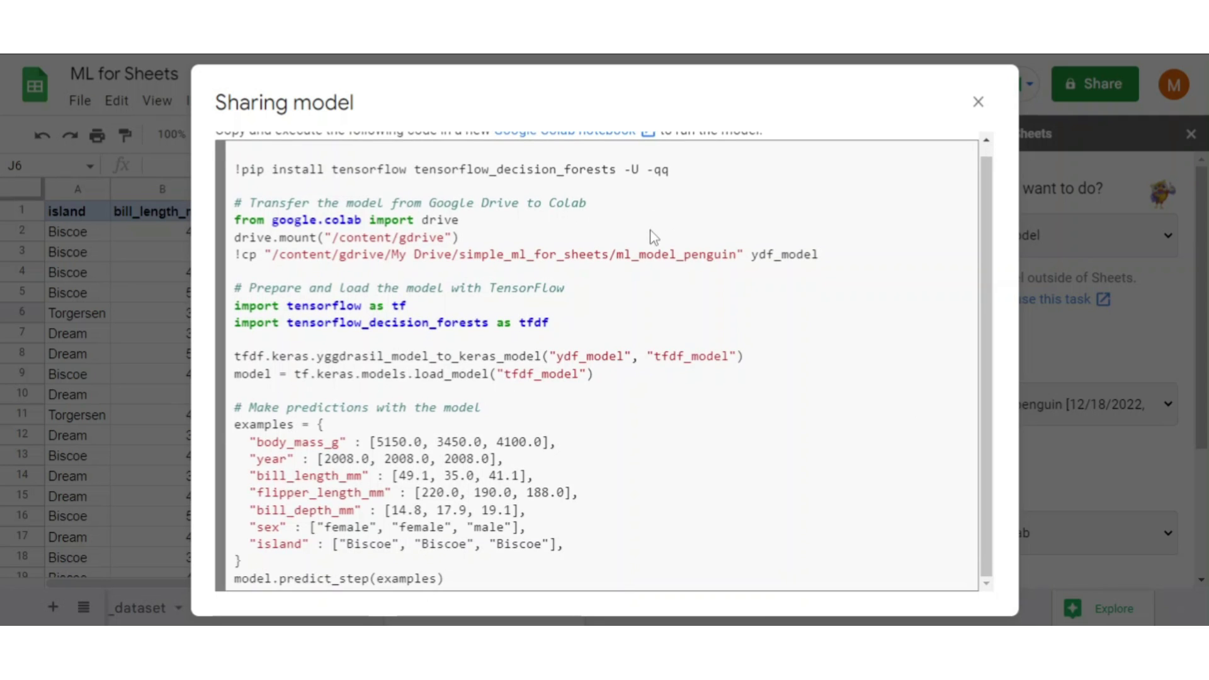
pyautogui.scroll(1, 652, 236)
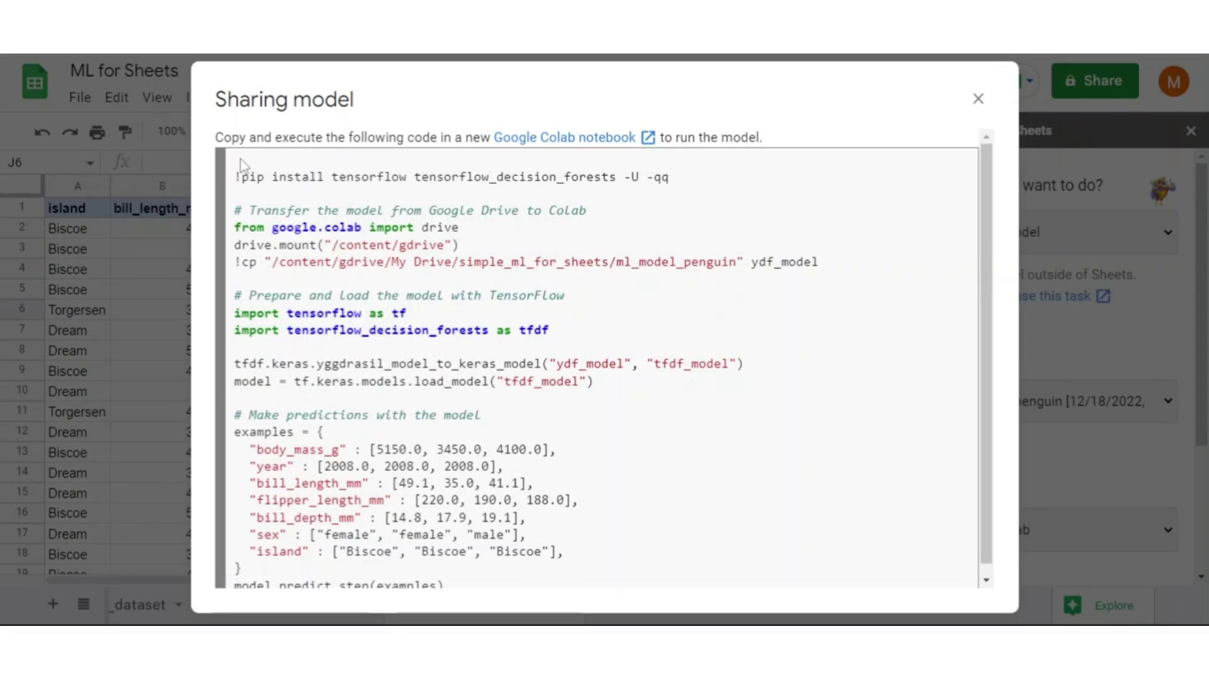
# Select the generated code for copying, then highlight its example inputs and prediction line.
pyautogui.moveTo(240, 160); pyautogui.dragTo(456, 579)
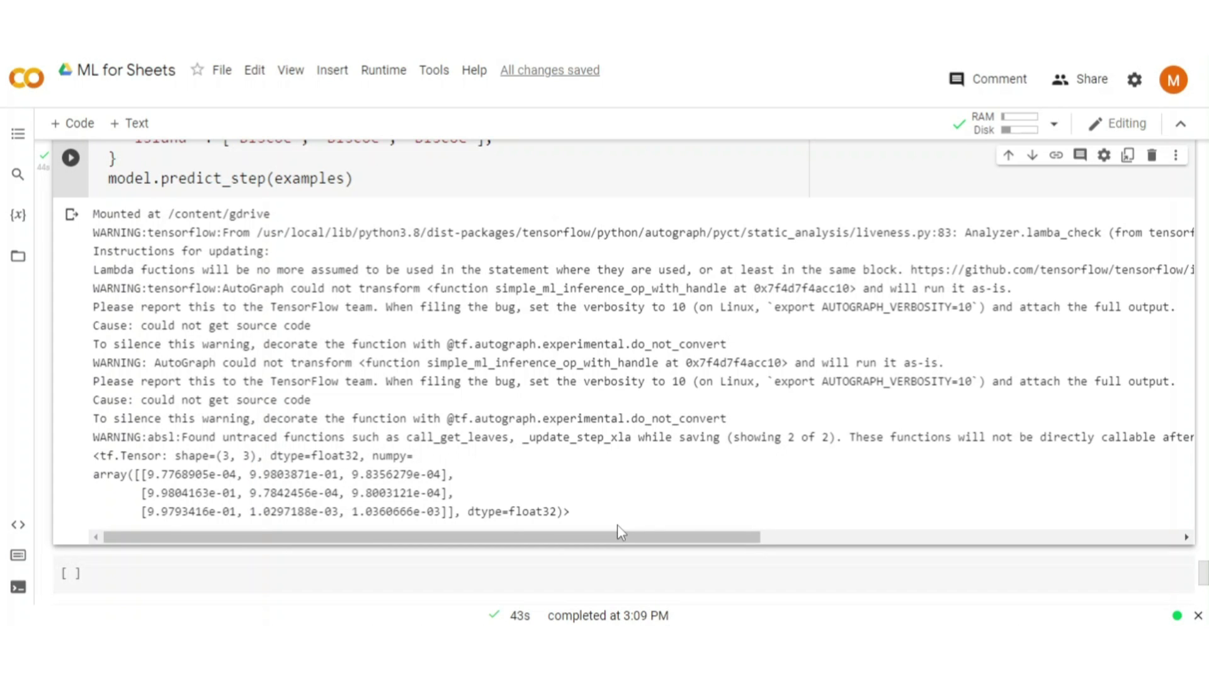
pyautogui.scroll(3, 617, 532)
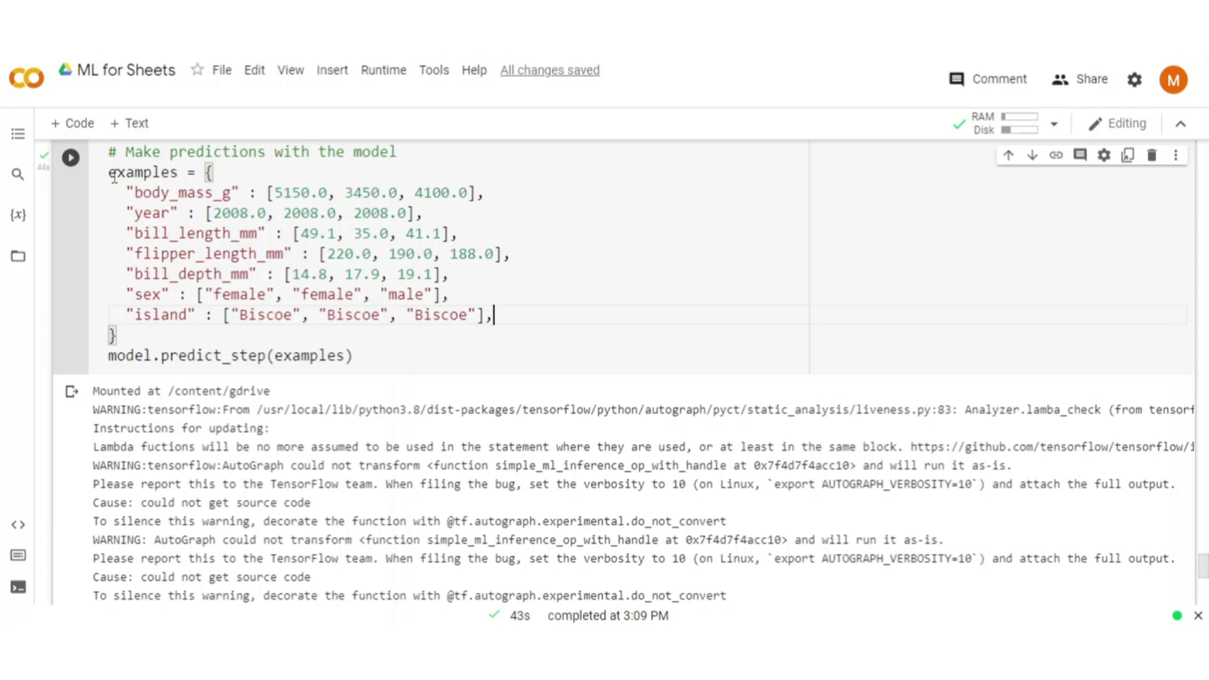
pyautogui.moveTo(111, 174); pyautogui.dragTo(116, 336)
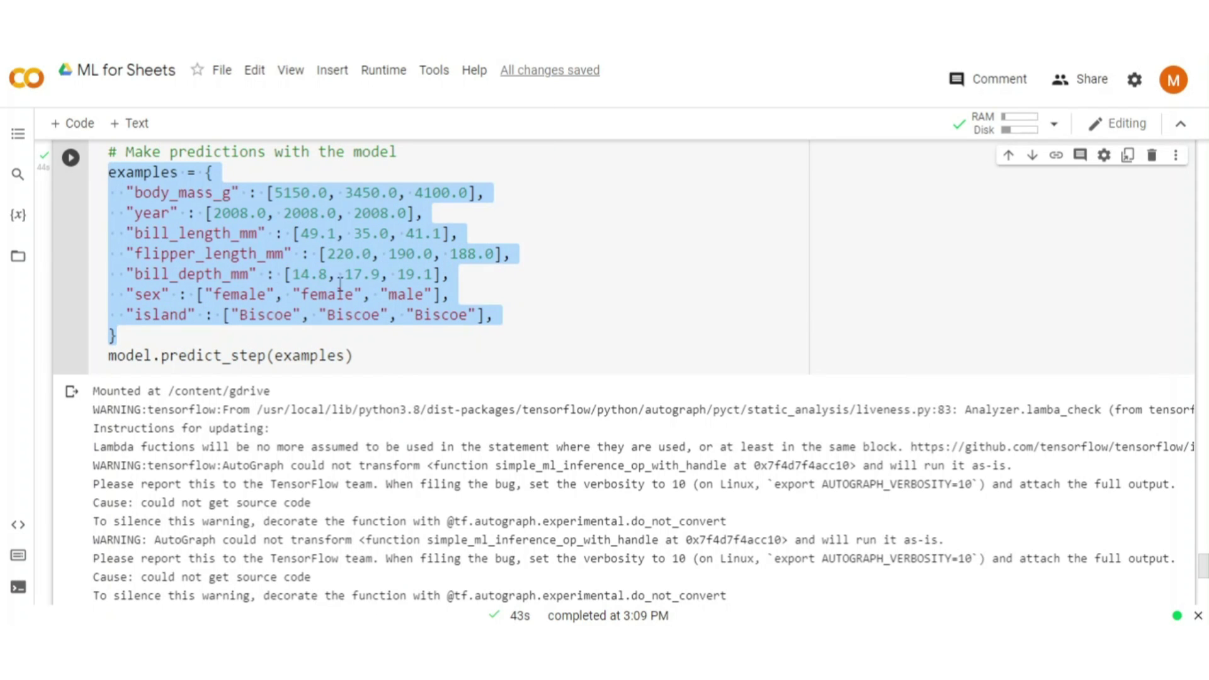
pyautogui.moveTo(356, 355); pyautogui.dragTo(107, 359)
pyautogui.scroll(-3, 416, 296)
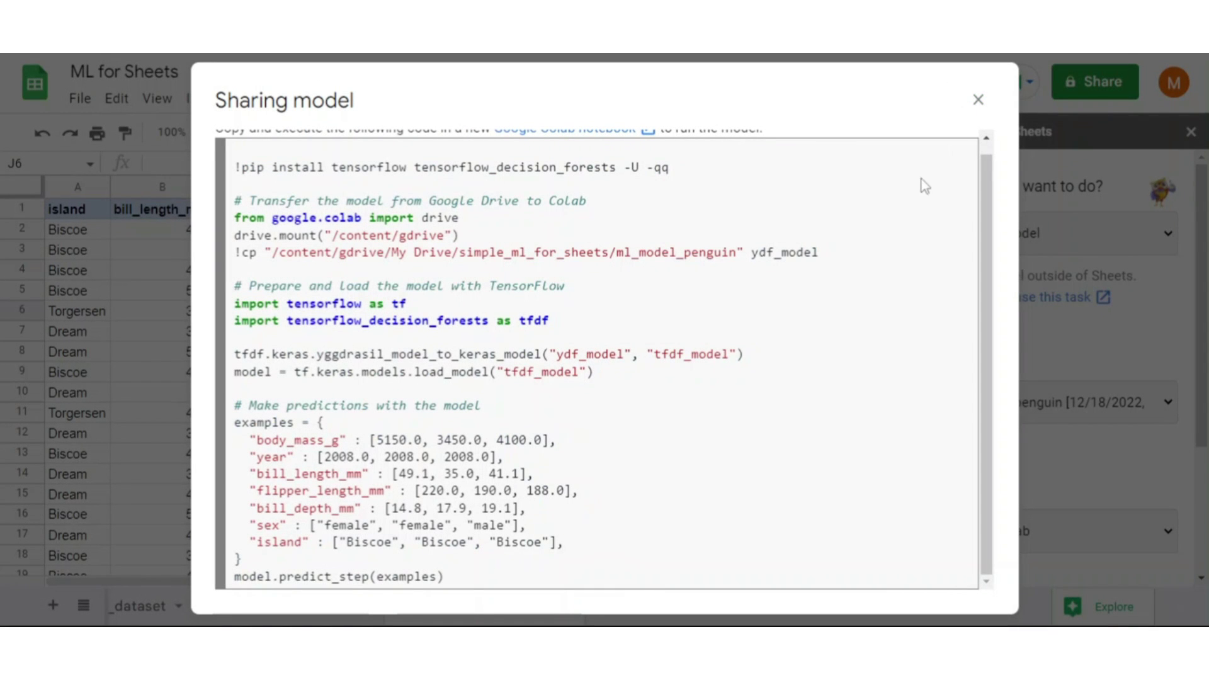
# Dismiss the Sharing model dialog, leaving Simple ML on Export a model over penguin_dataset_train.
pyautogui.click(977, 101)
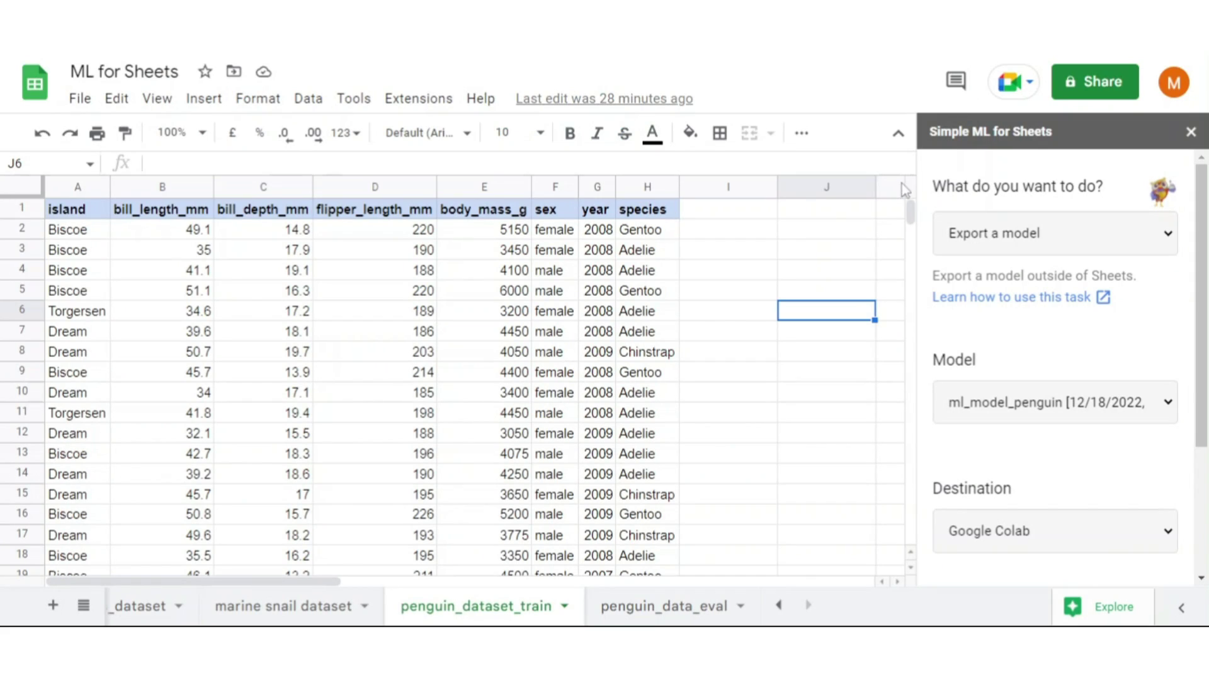